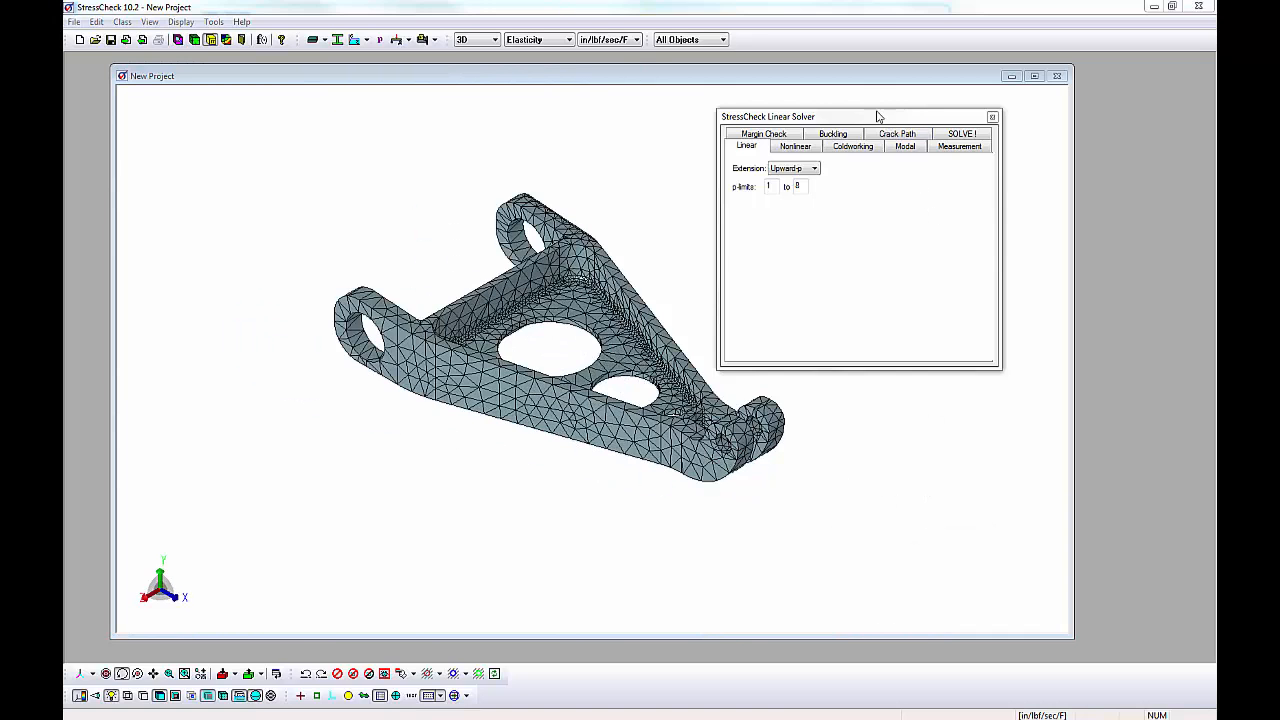
left_click_drag(878, 116, 879, 246)
double_click(773, 315)
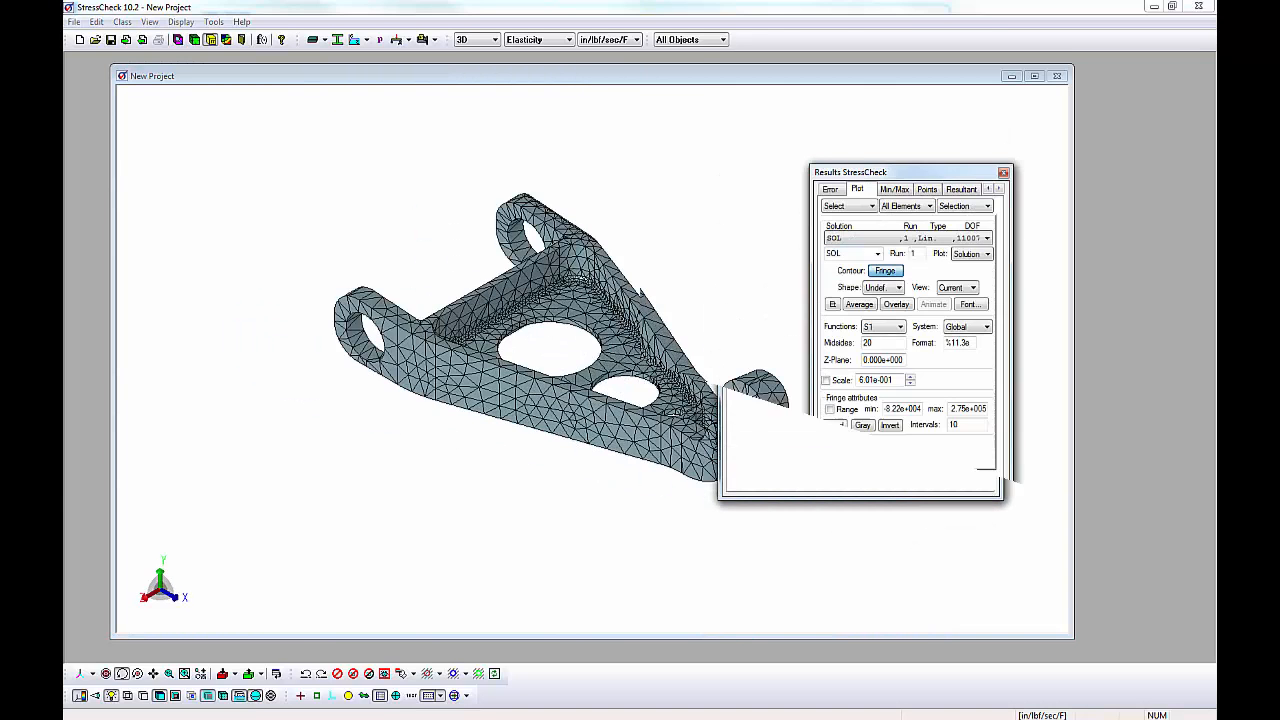
left_click_drag(690, 400, 740, 447)
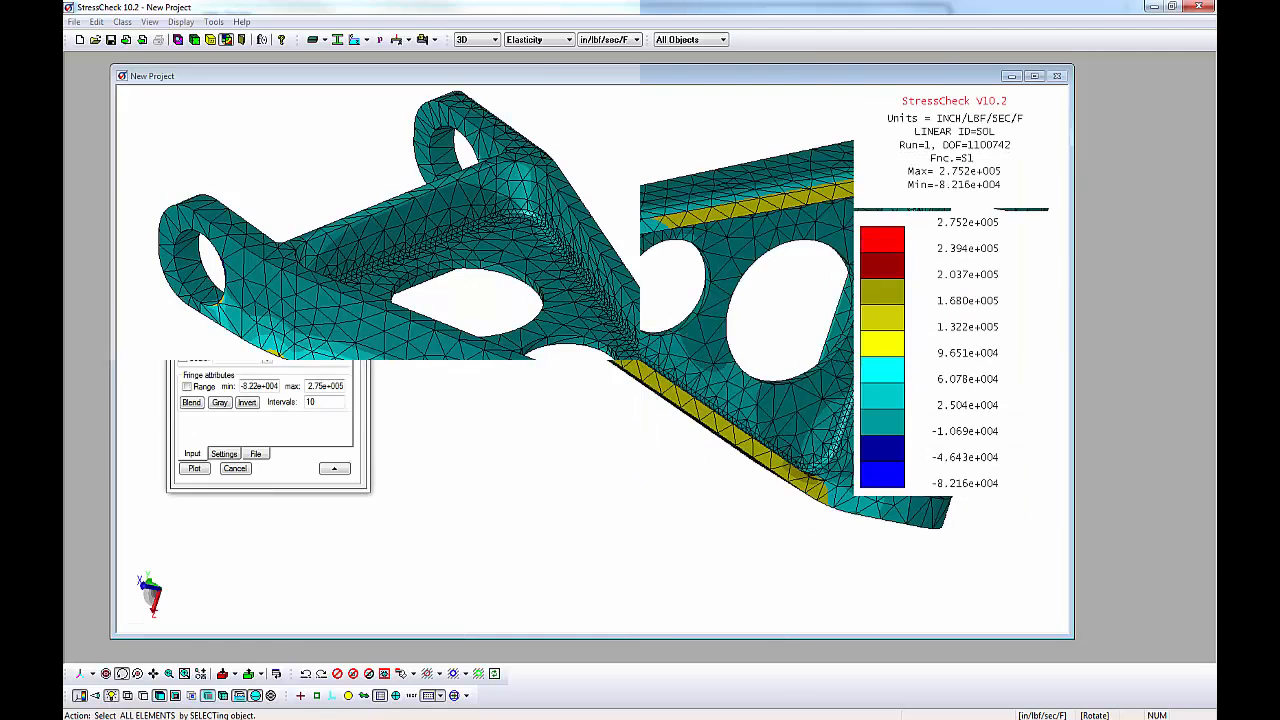
mouse_move(720, 380)
left_mouse_down()
mouse_move(733, 366)
mouse_move(736, 395)
left_mouse_up()
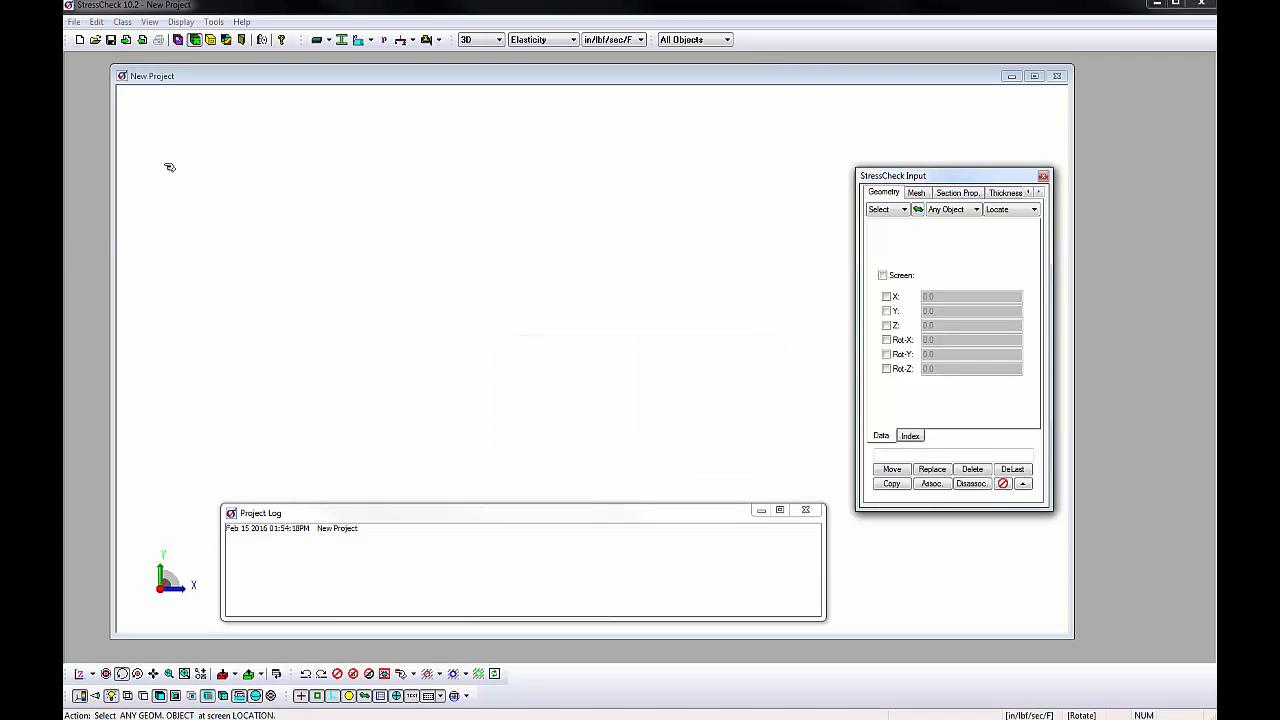
- Import the DragBrace.x_t Parasolid file from the Desktop, acknowledging the units consistency notice
left_click(128, 43)
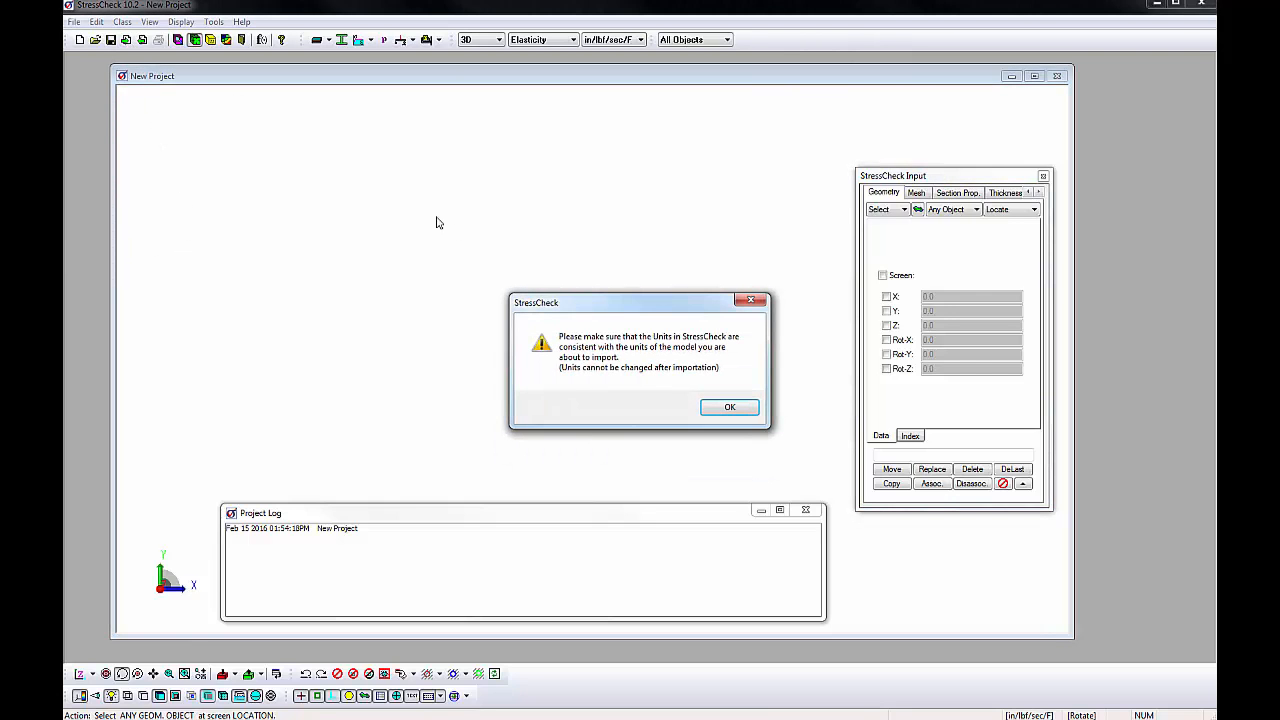
left_click(730, 407)
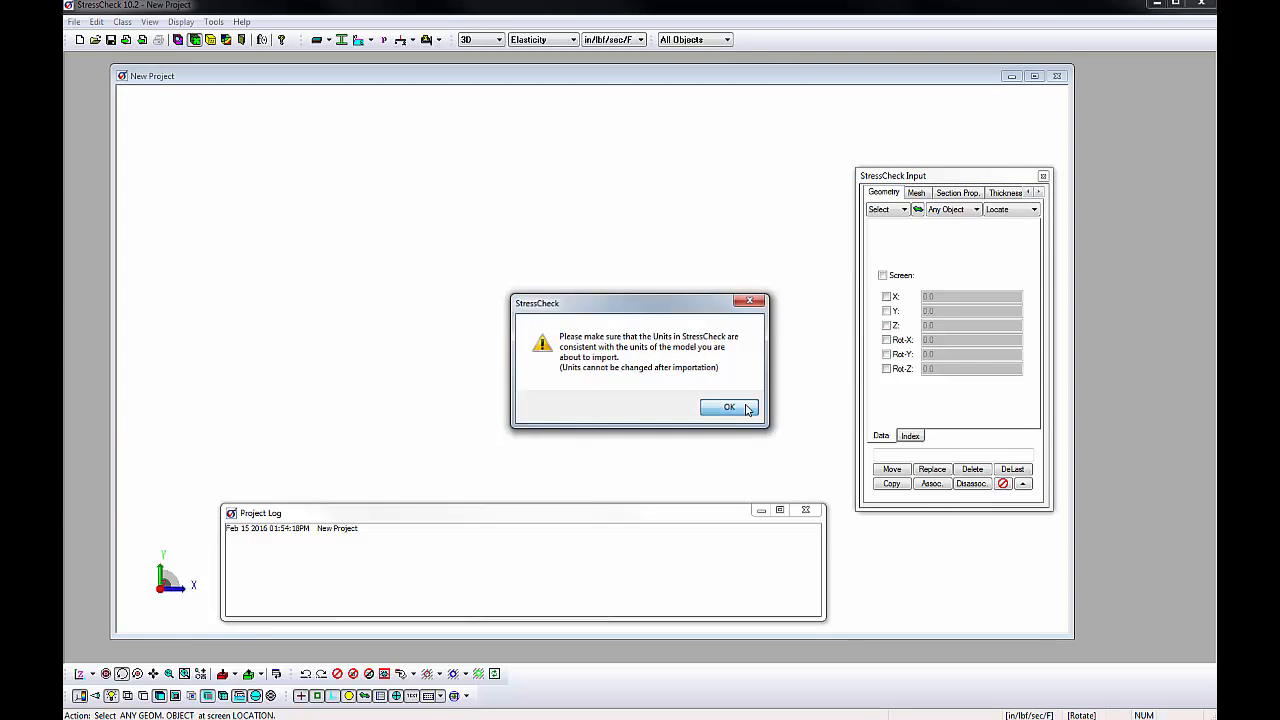
left_click(375, 224)
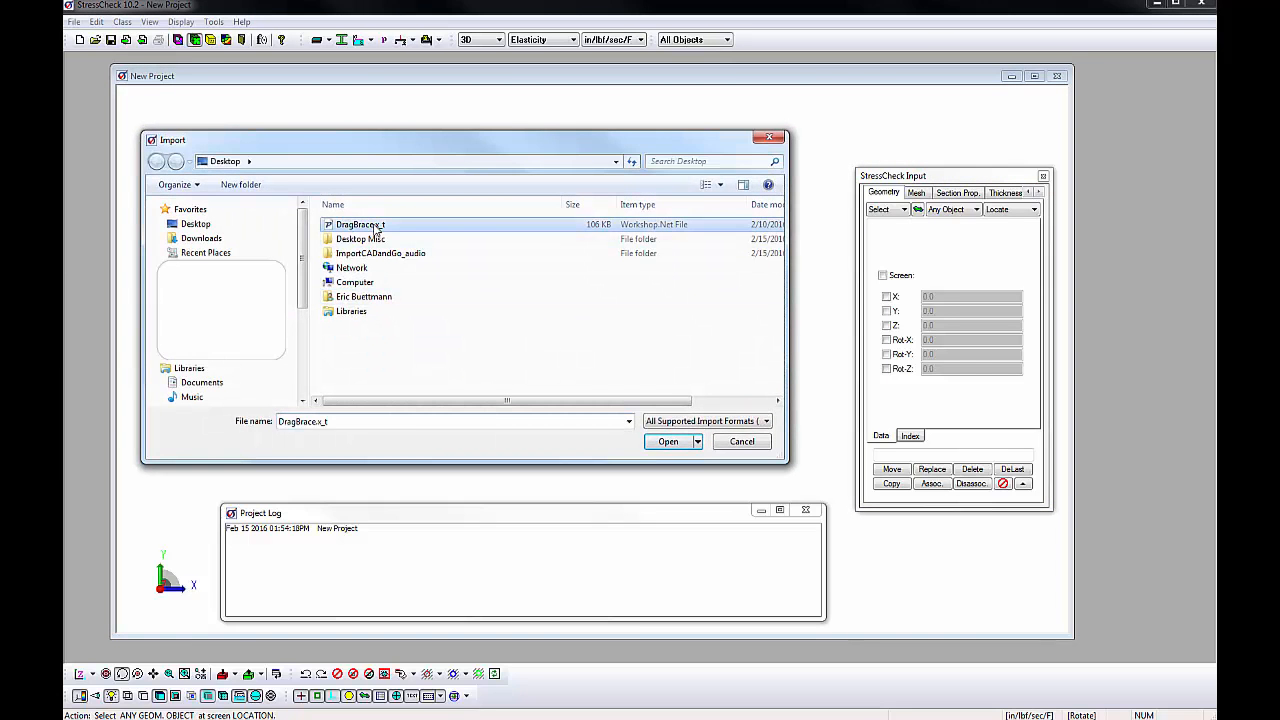
left_click(668, 442)
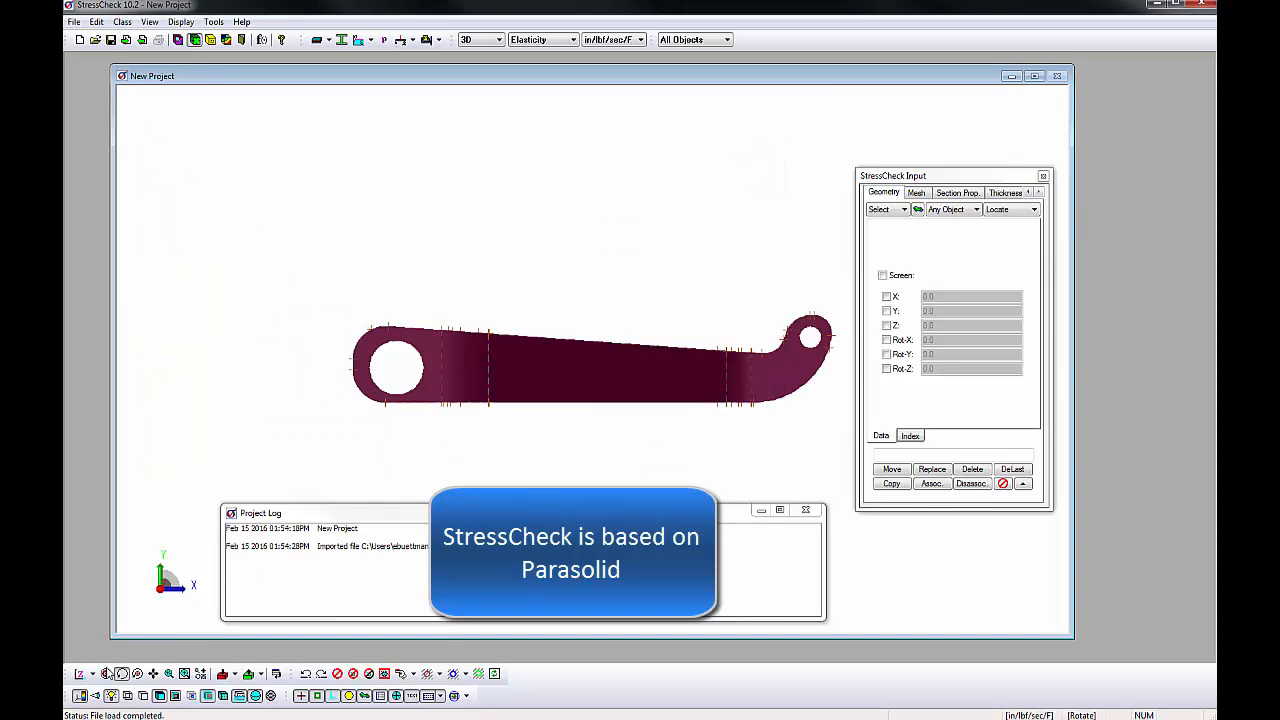
left_click(88, 674)
left_click(108, 672)
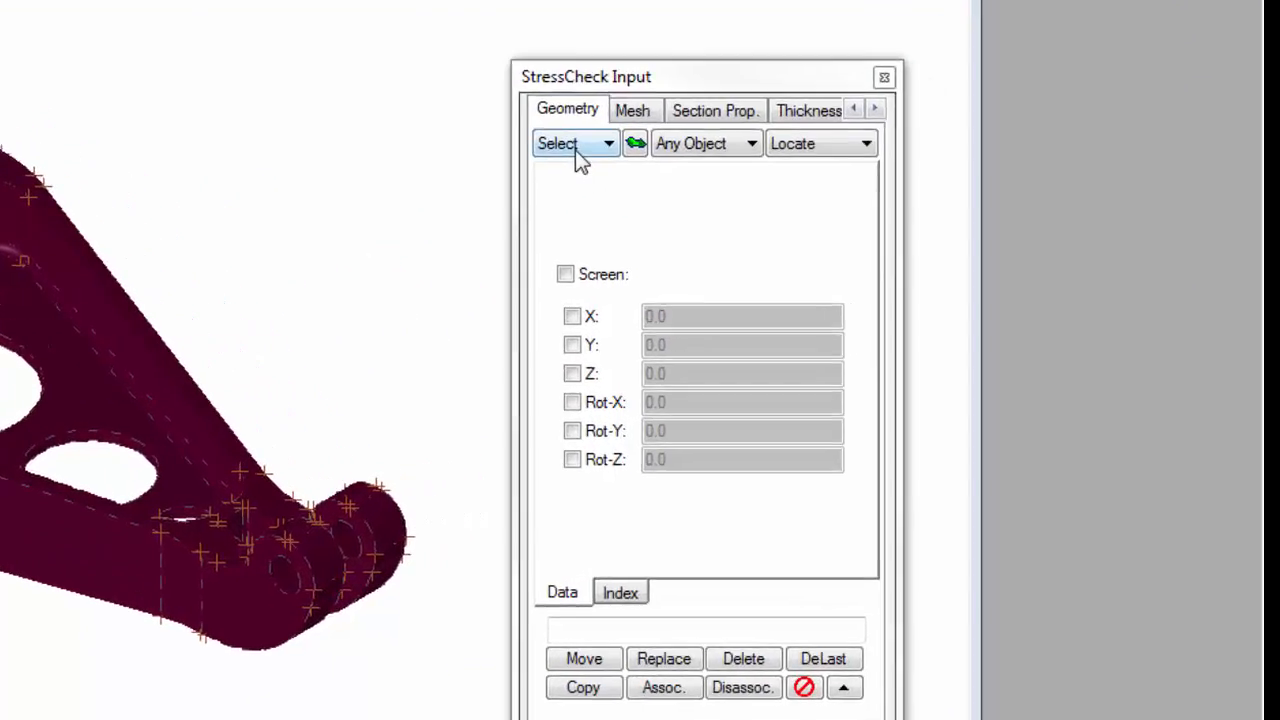
- Set up point creation by offset with Off1 enabled, starting at 0.0 and repeating 3 times in increments of 0.25
left_click(868, 226)
left_click(493, 176)
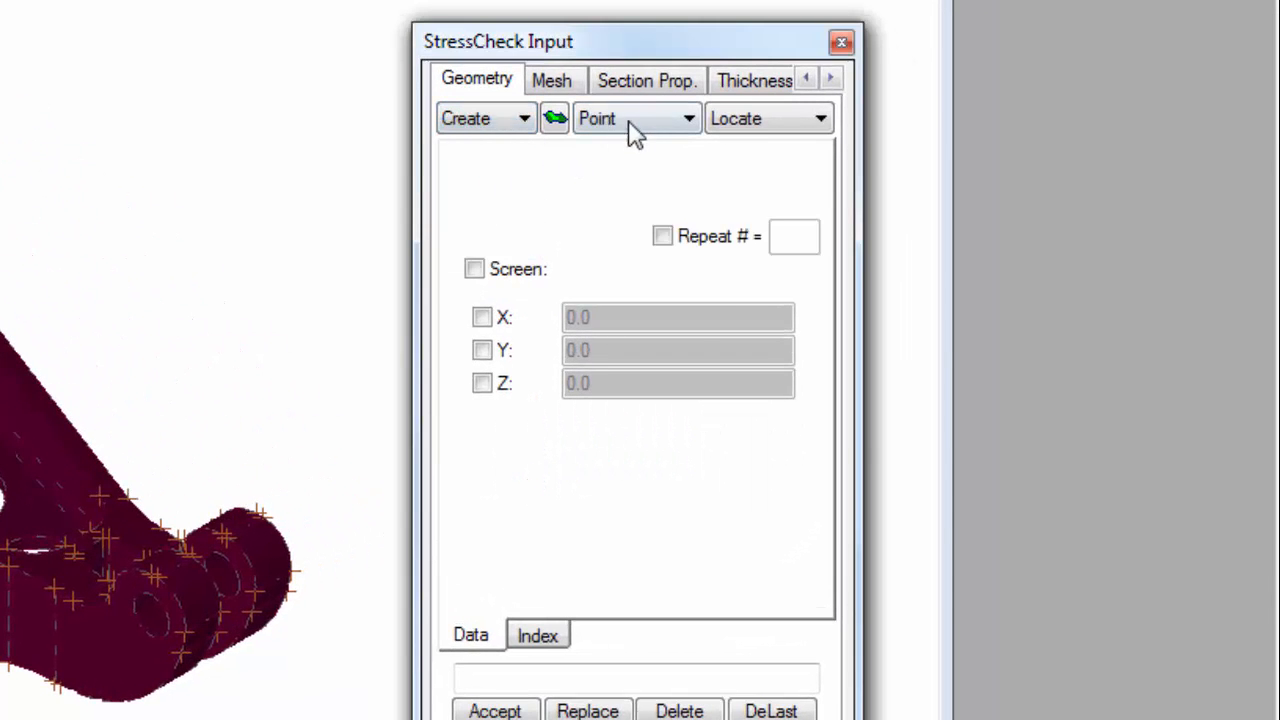
left_click(766, 125)
left_click(755, 288)
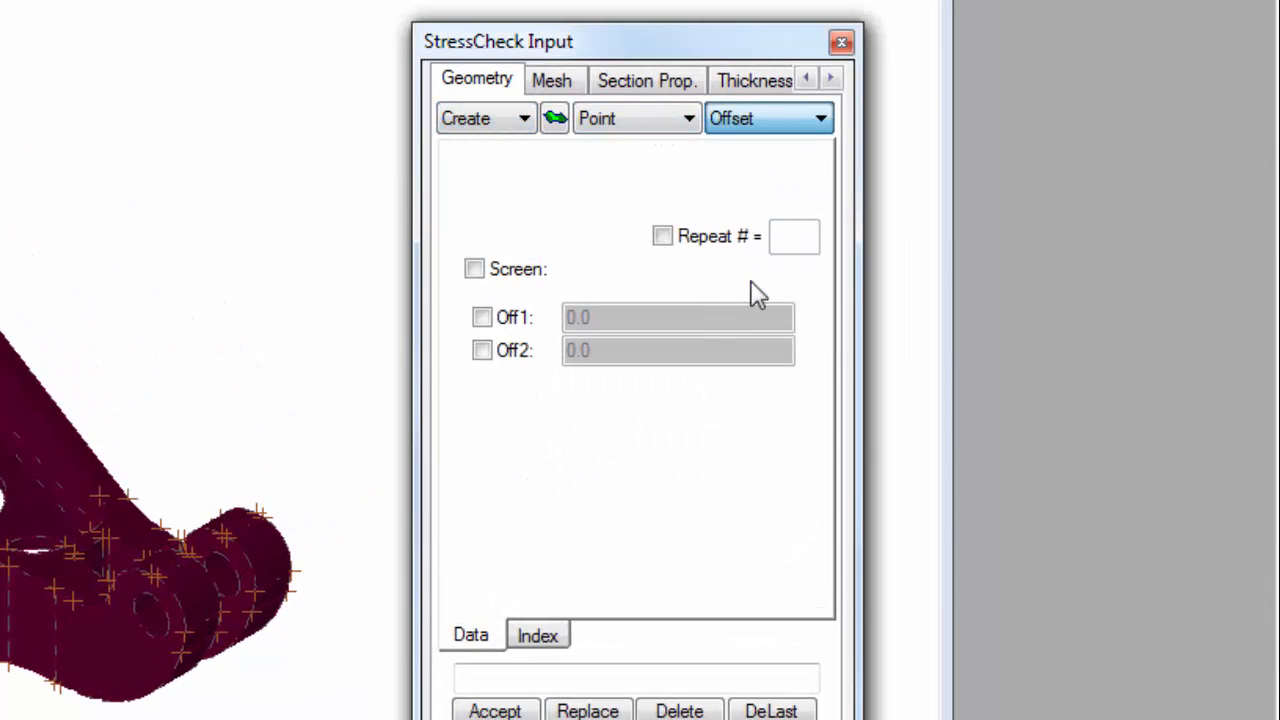
left_click(482, 317)
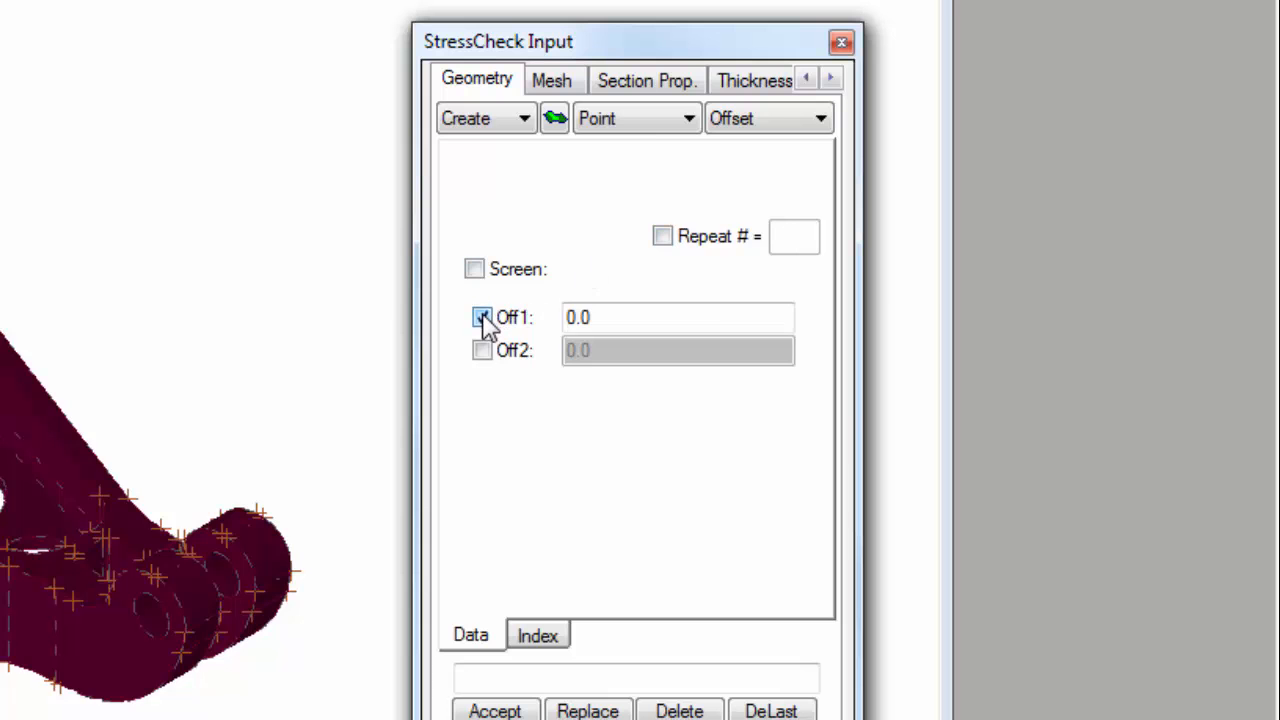
left_click(663, 238)
left_click(793, 235)
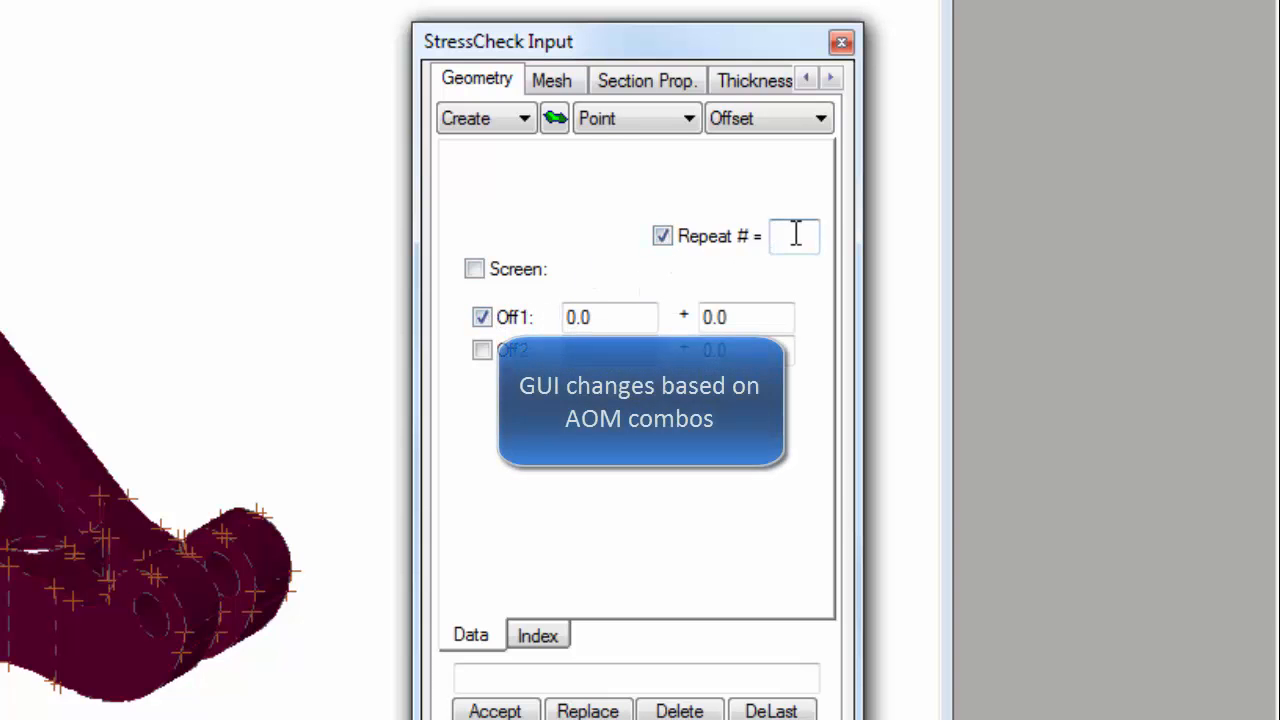
type("3")
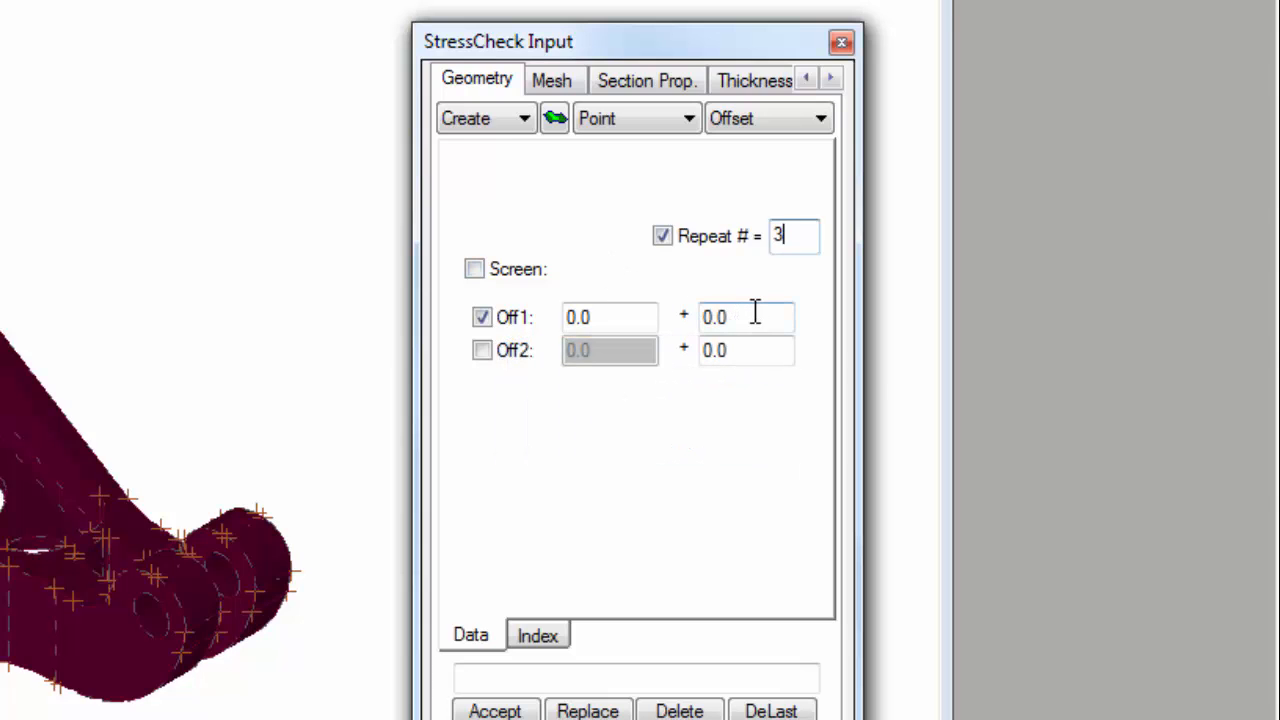
left_click_drag(751, 316, 700, 316)
type("0")
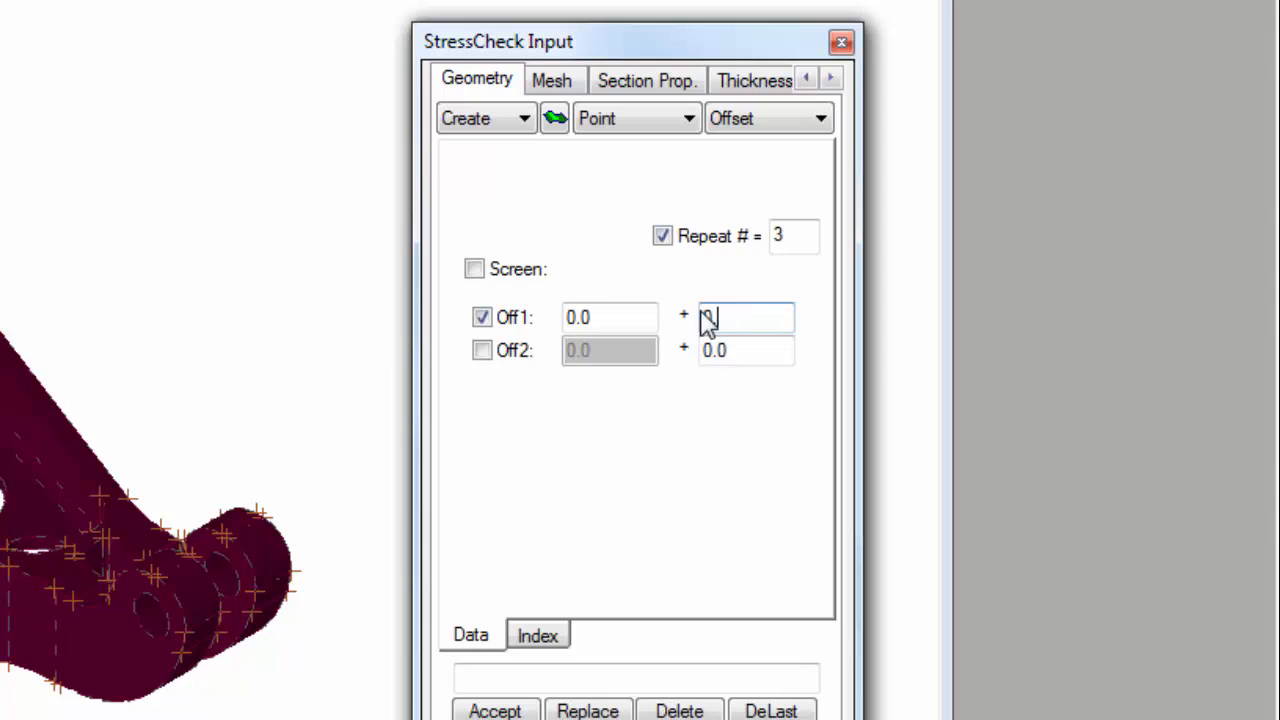
type(".25")
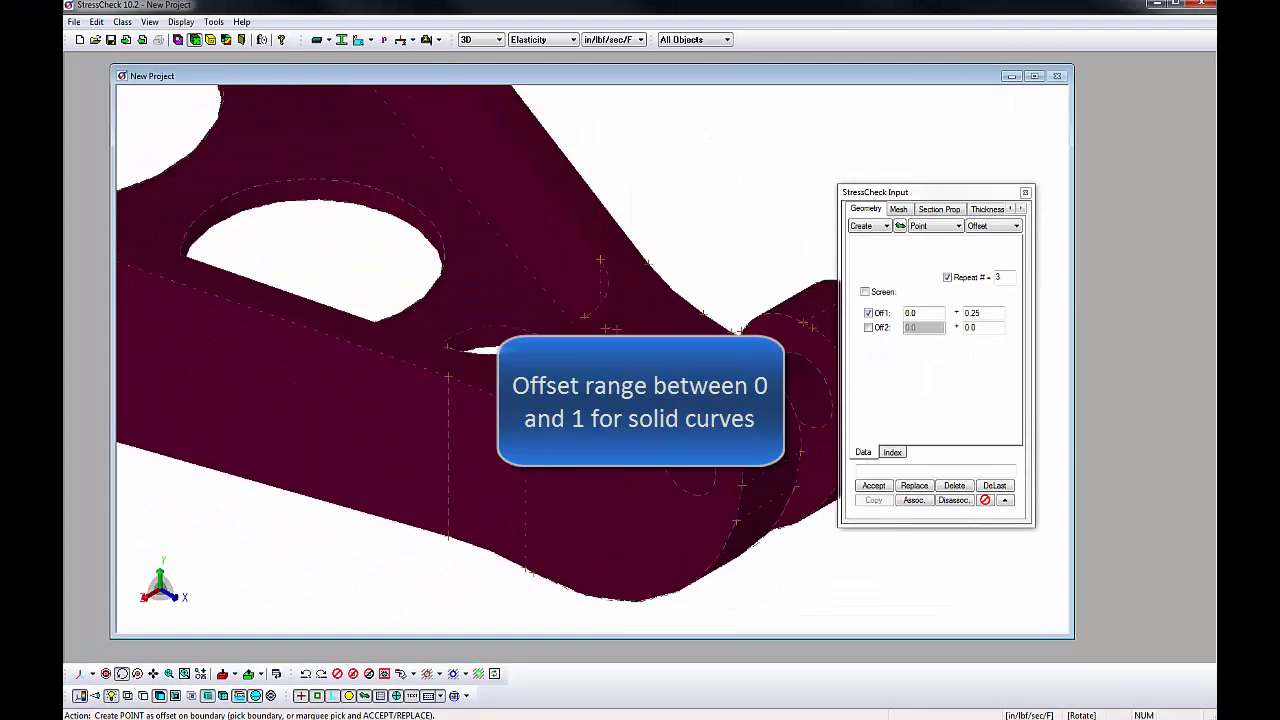
- Create the offset points on the rear circular edges of the two small lug holes, using the wireframe display
scroll(765, 442, "up", 6)
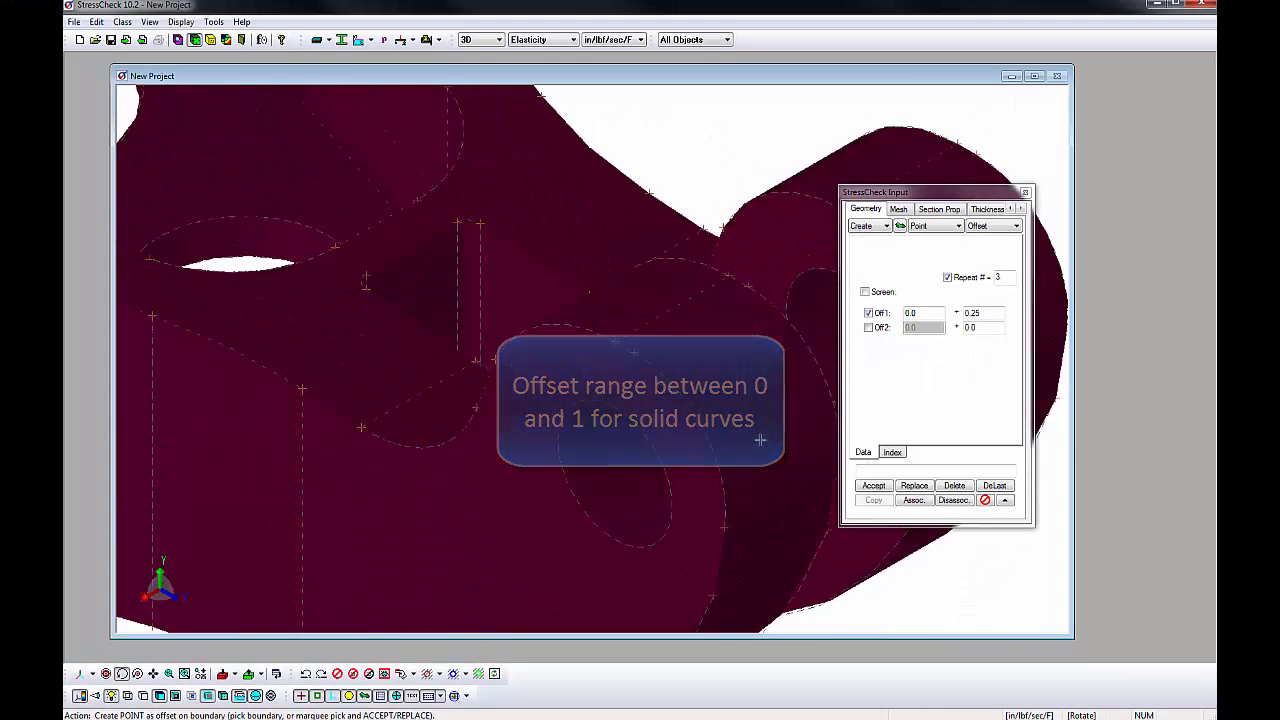
middle_click_drag(771, 443, 504, 428)
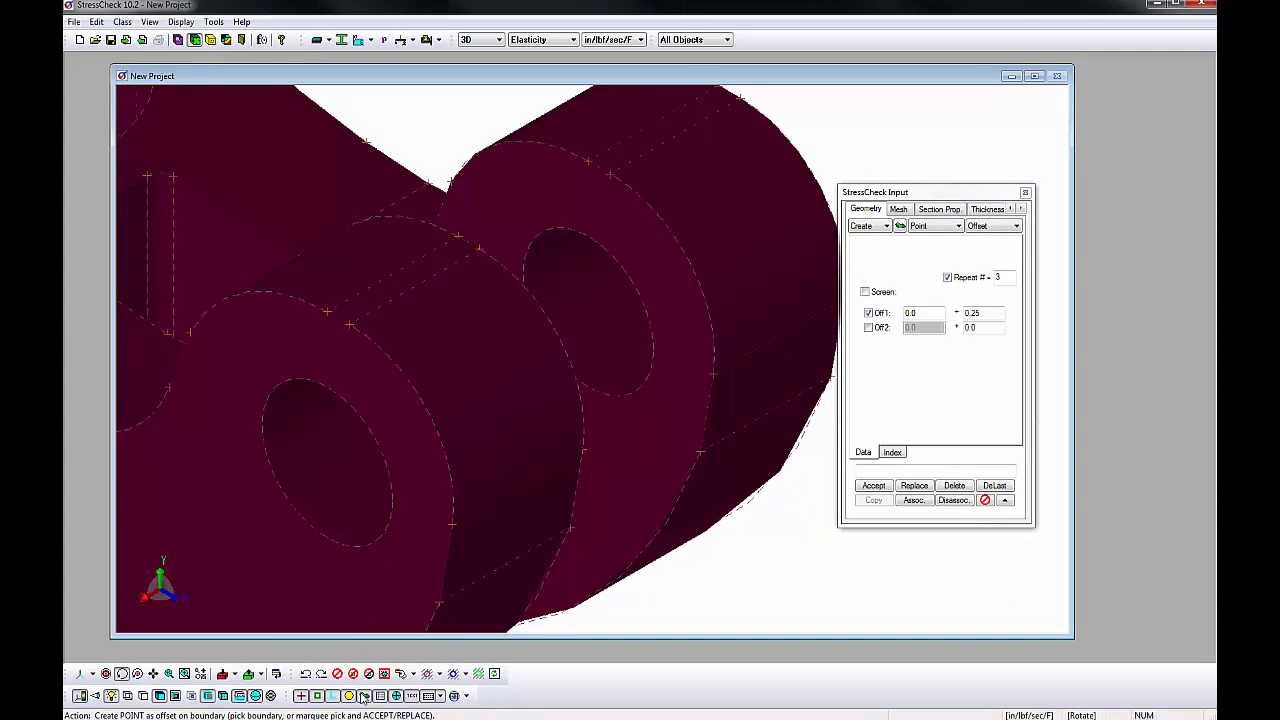
left_click(383, 675)
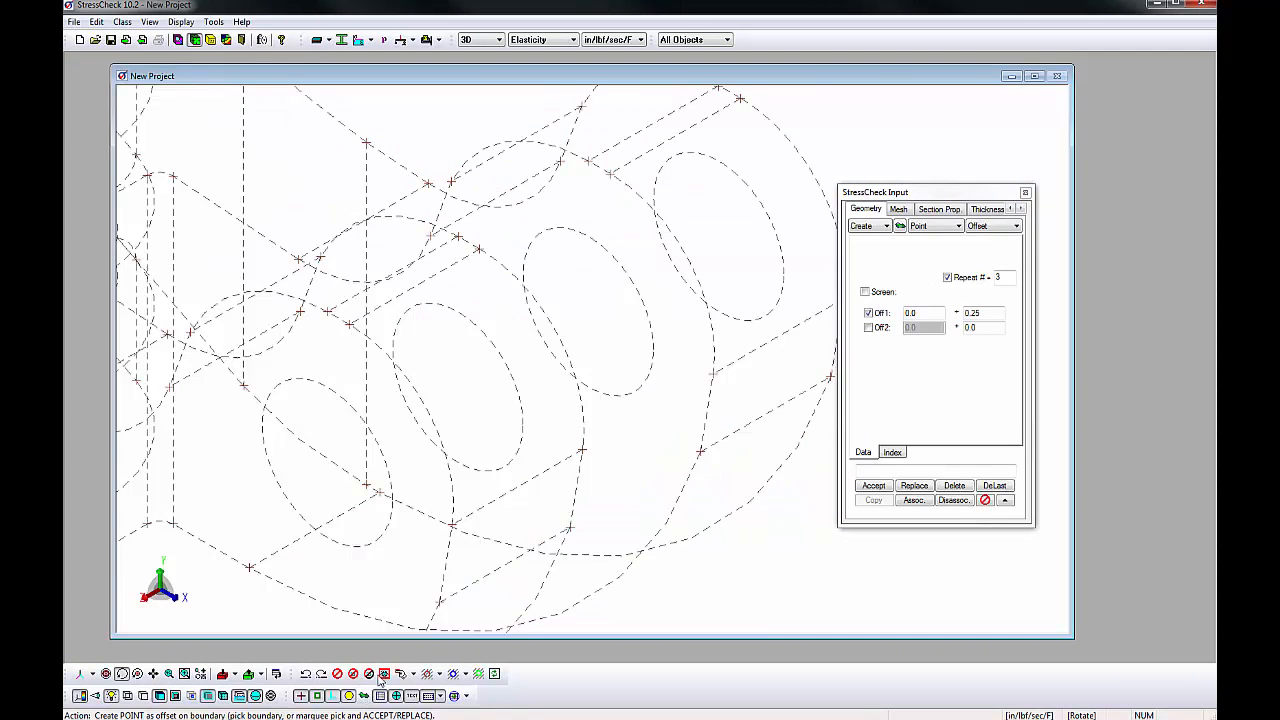
left_click(739, 318)
- Create a midpoint between the opposite edge points of each small lug hole to mark its centre
left_click(982, 226)
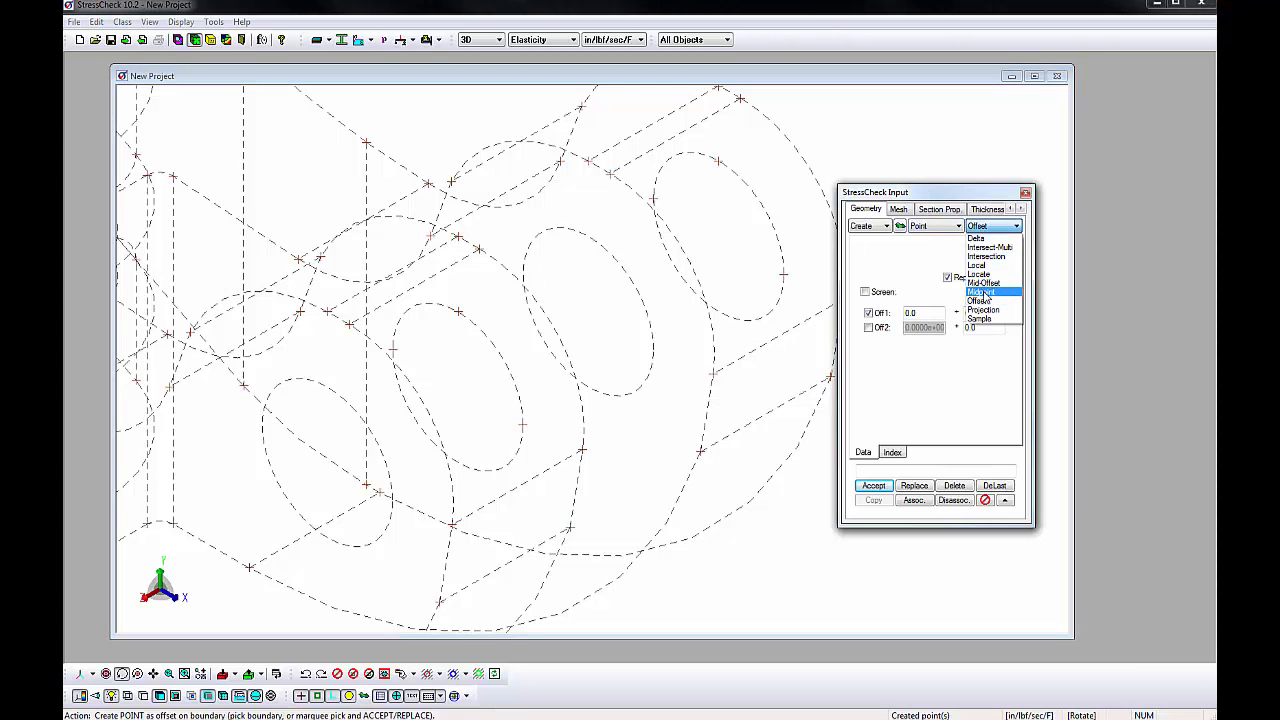
left_click(982, 292)
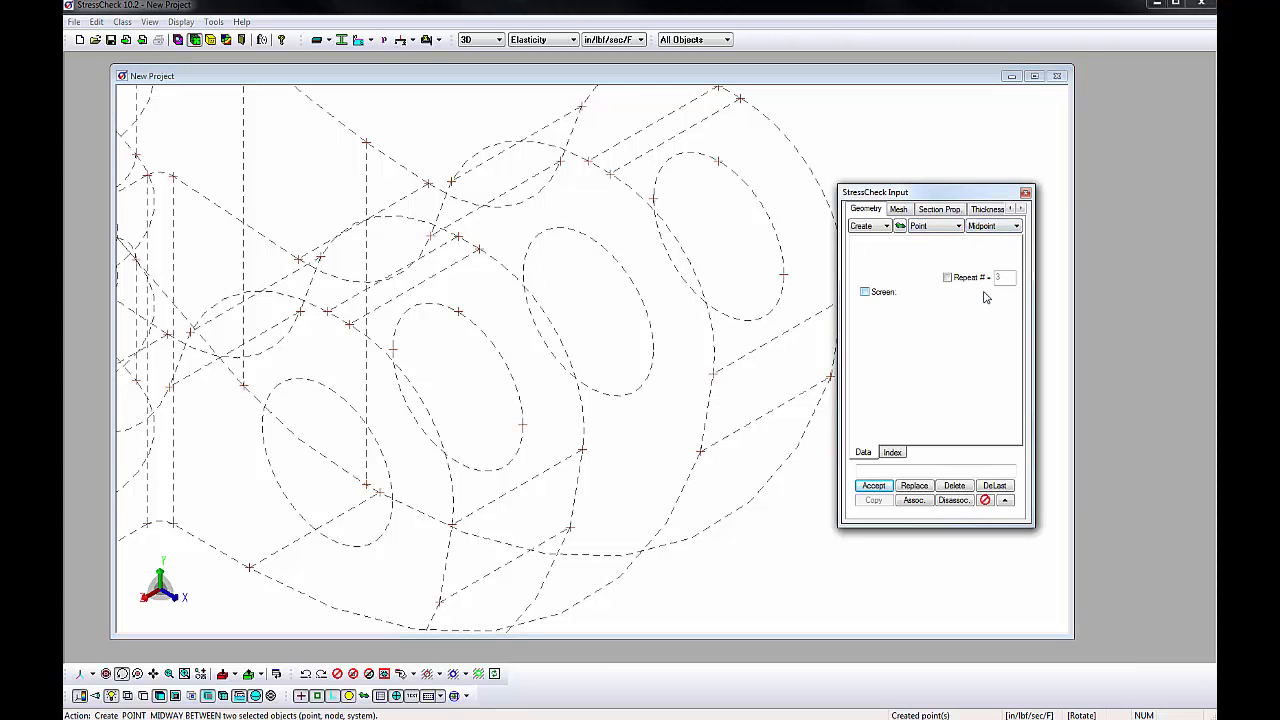
left_click(785, 275)
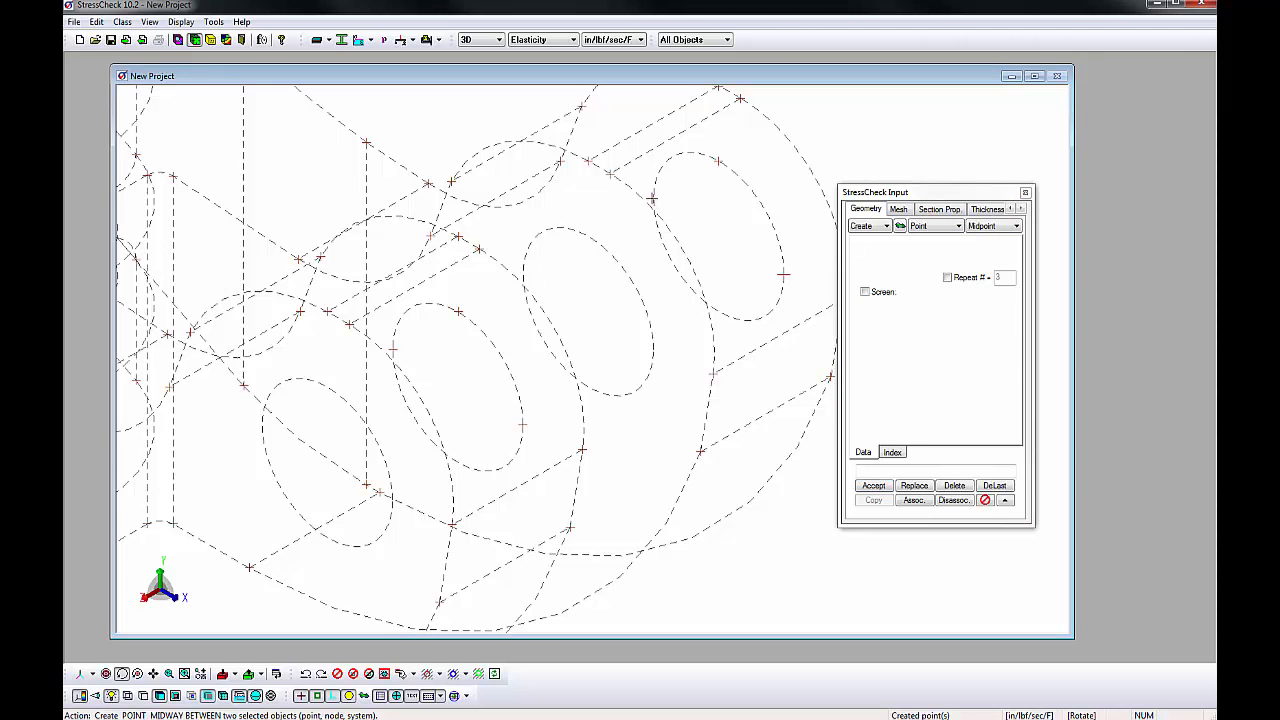
left_click(652, 199)
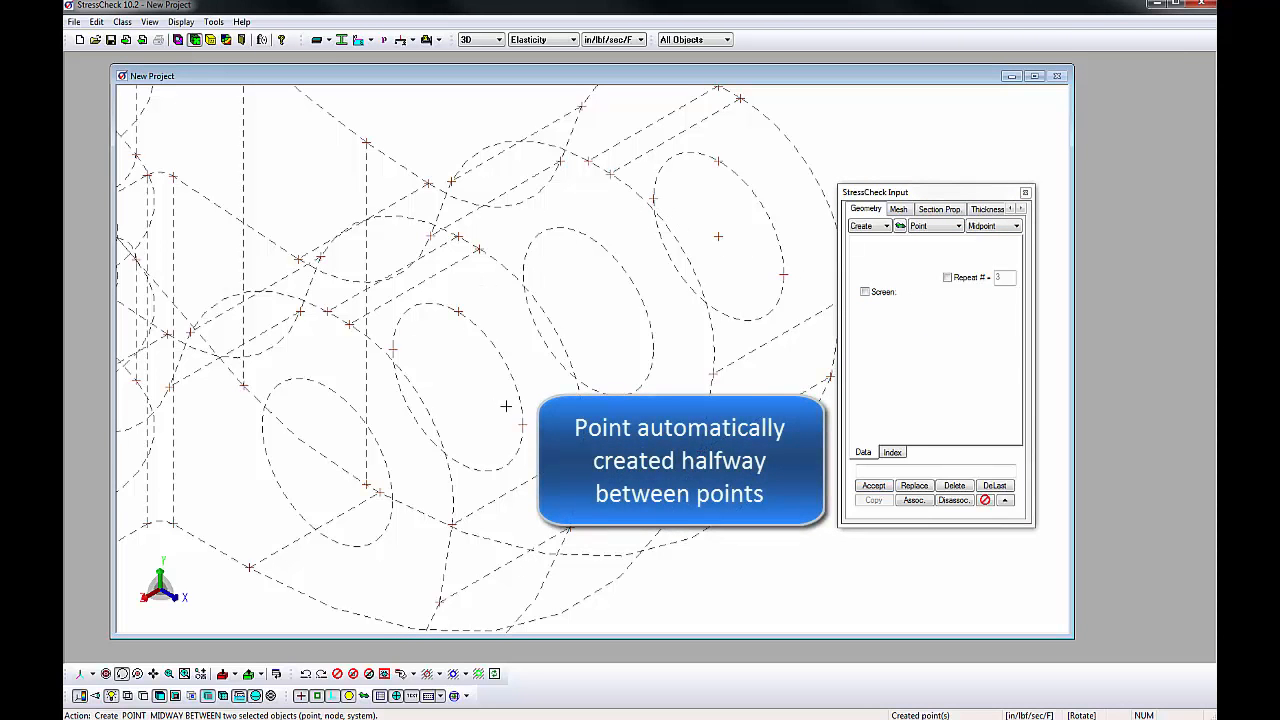
left_click(394, 349)
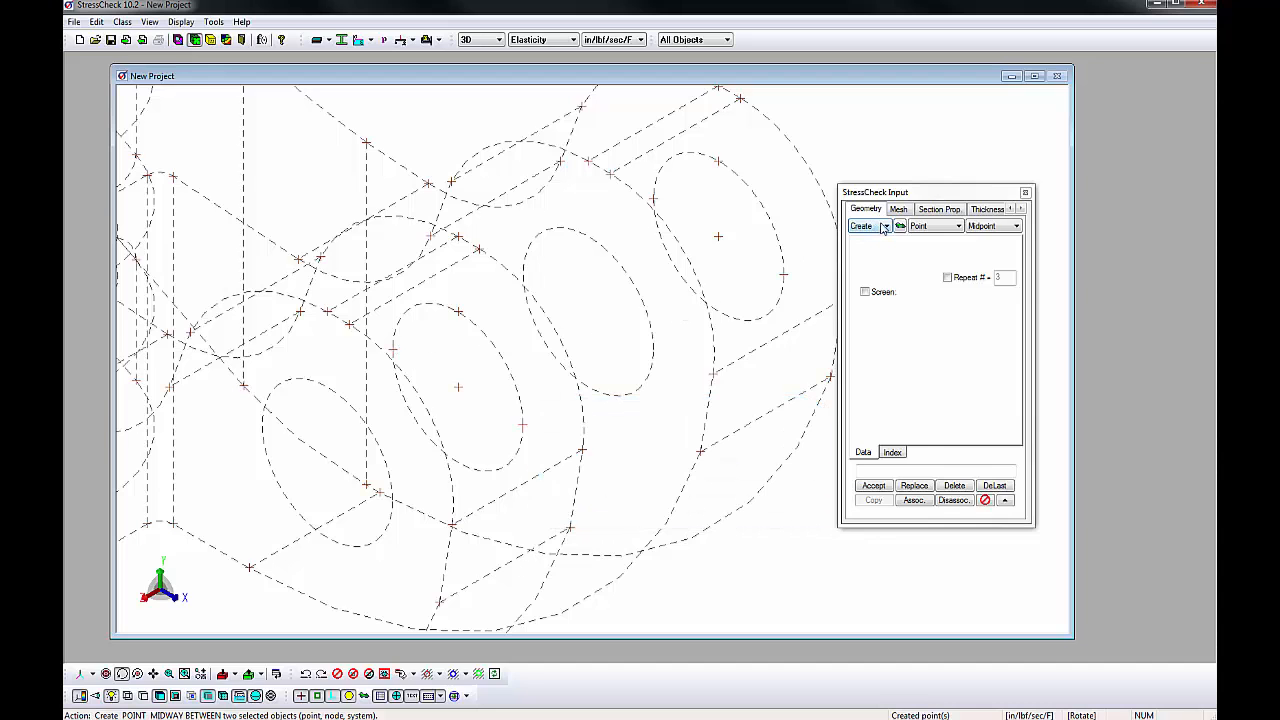
- Create a Cartesian 3-Pt. Plane system at each lug hole's centre point, using two points on the hole's edge for orientation
left_click(930, 226)
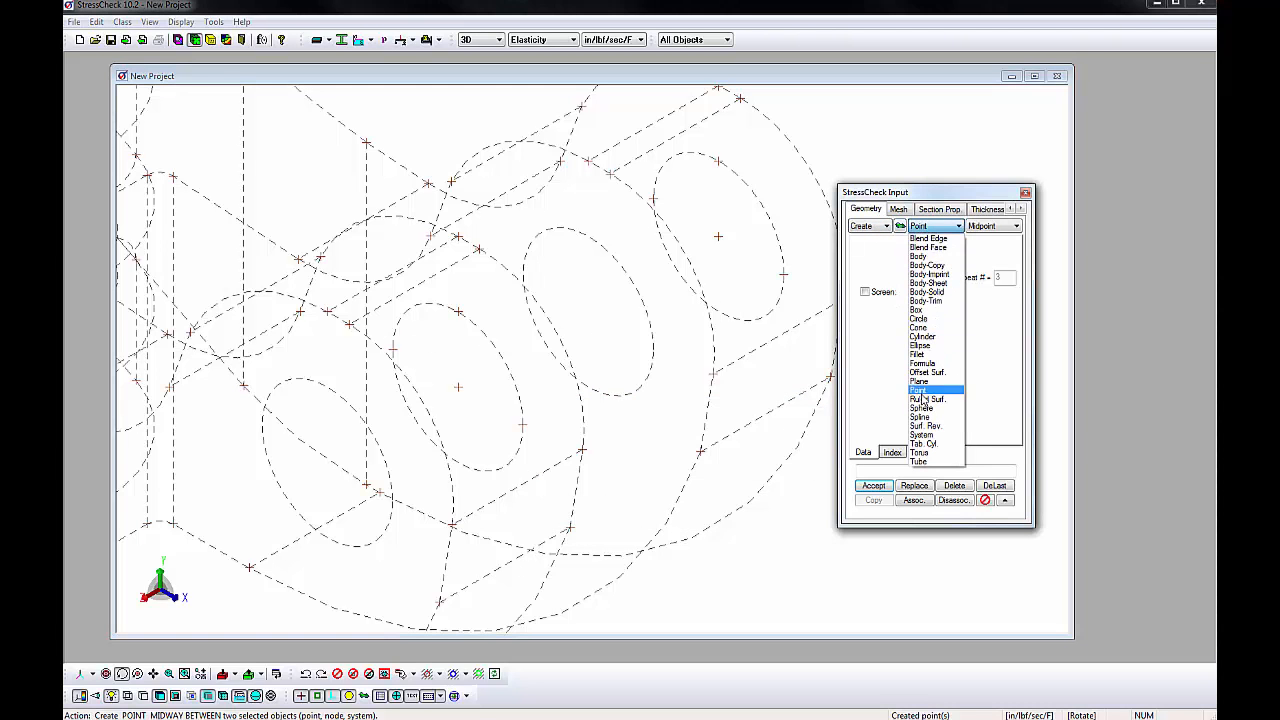
left_click(922, 436)
left_click(1001, 228)
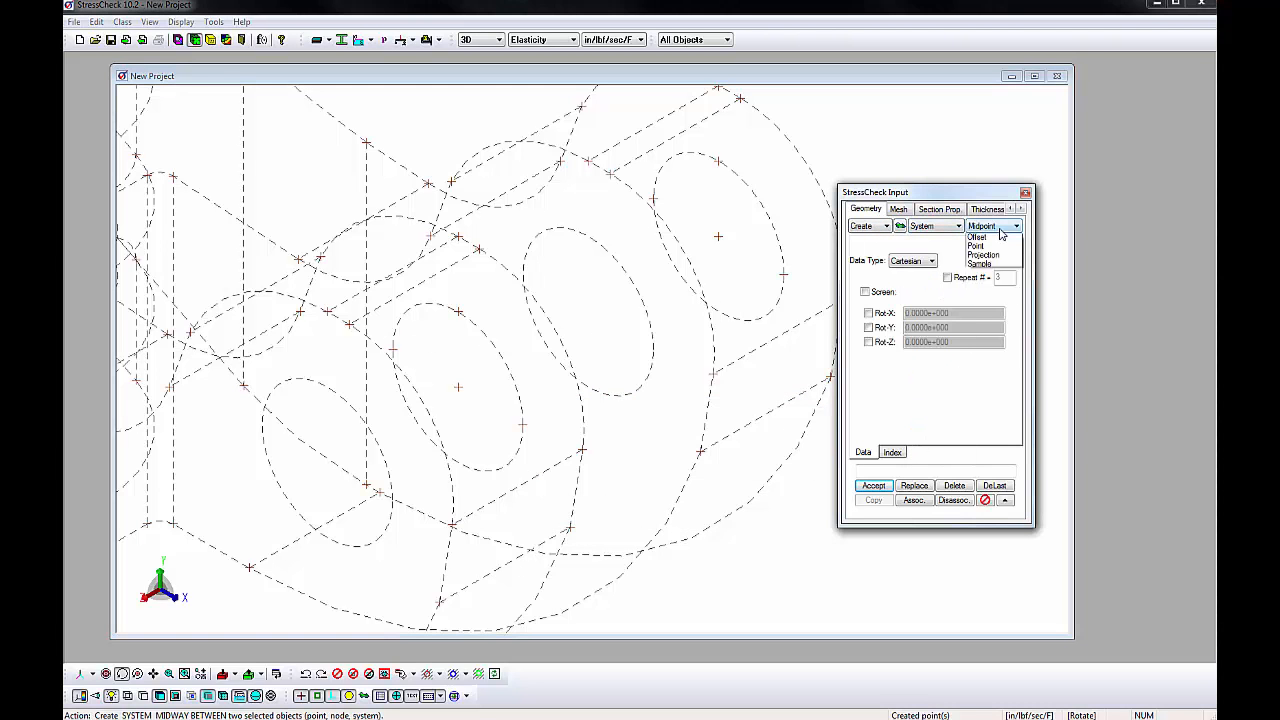
left_click(1000, 239)
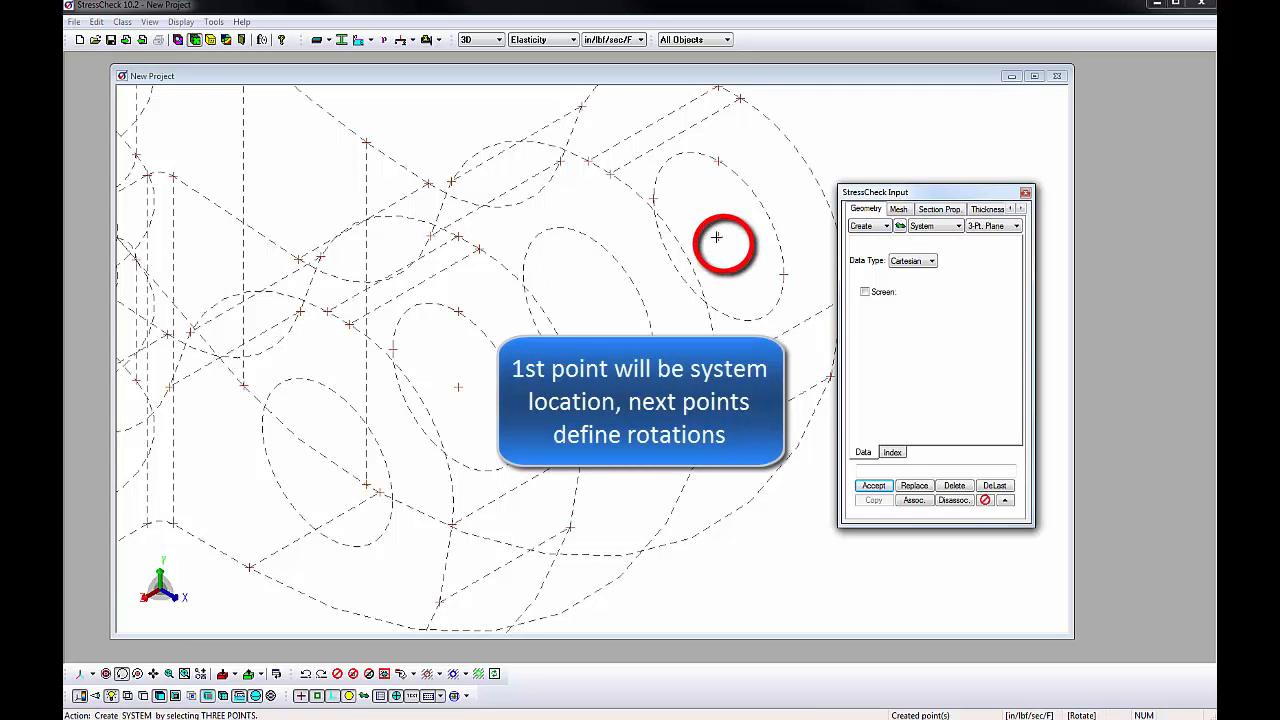
left_click(716, 237)
left_click(654, 197)
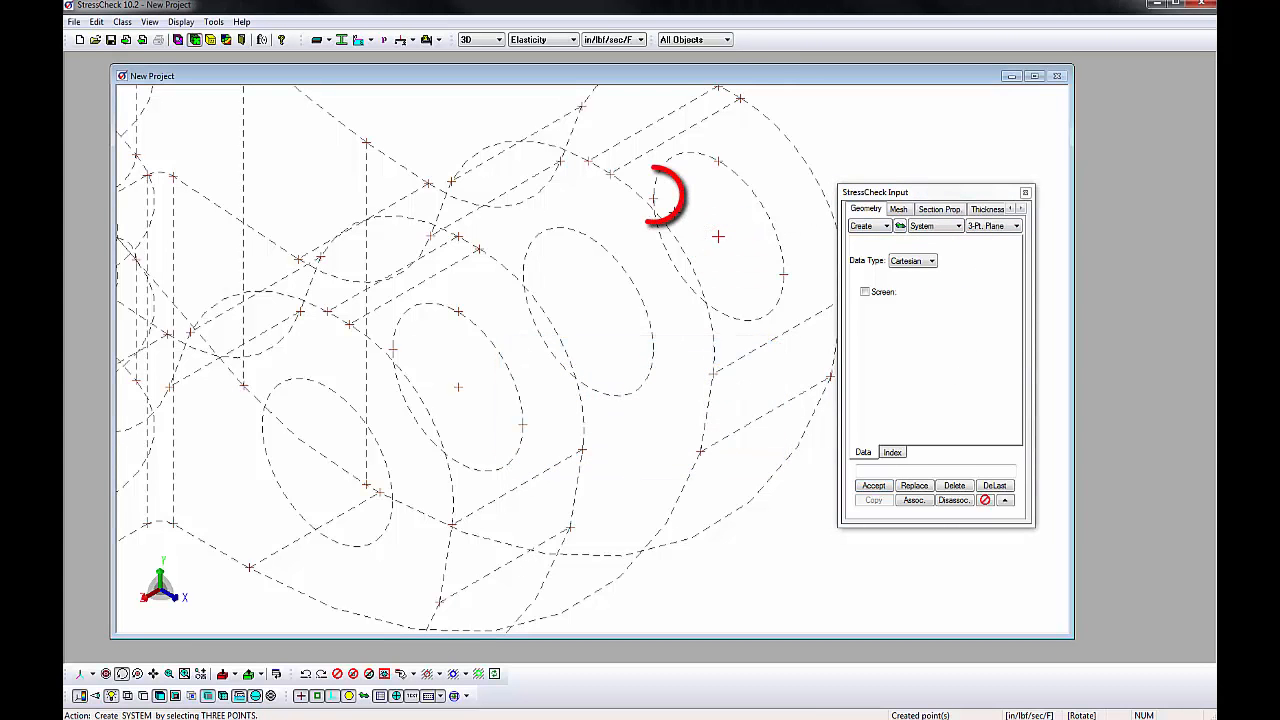
left_click(718, 162)
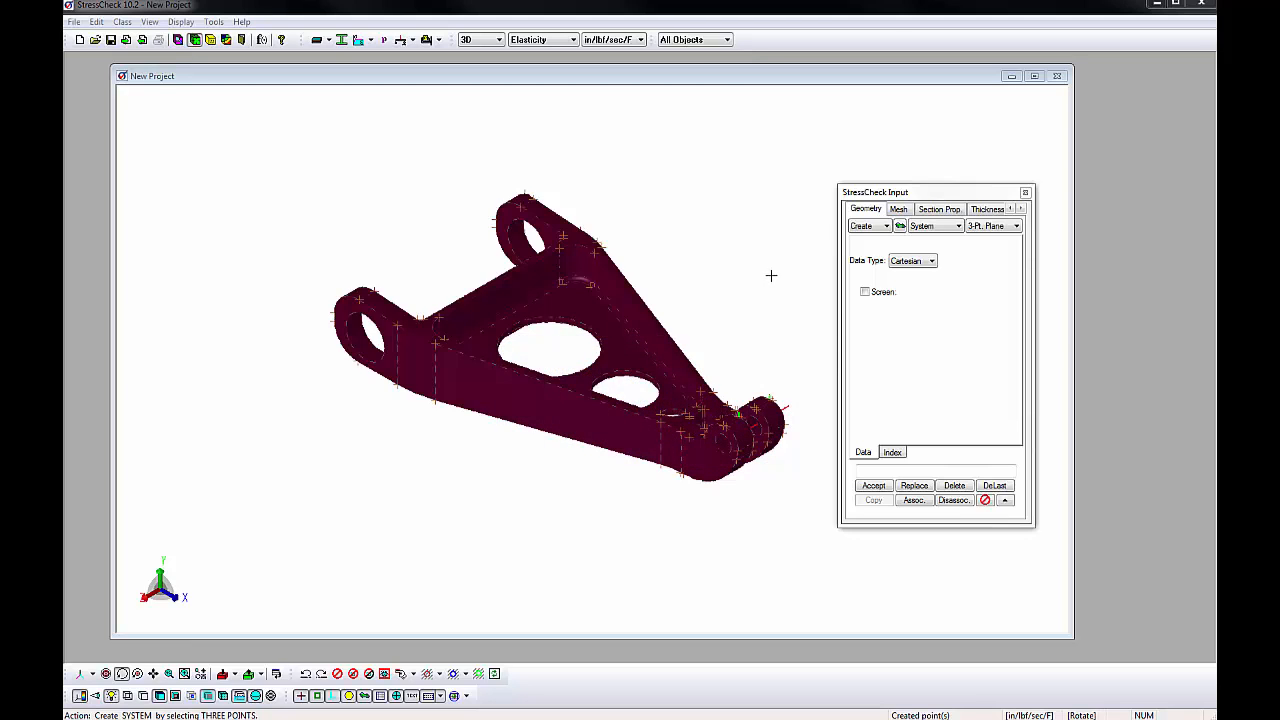
- Set up automatic mesh creation and select the whole drag brace body as the part to mesh
left_click(899, 210)
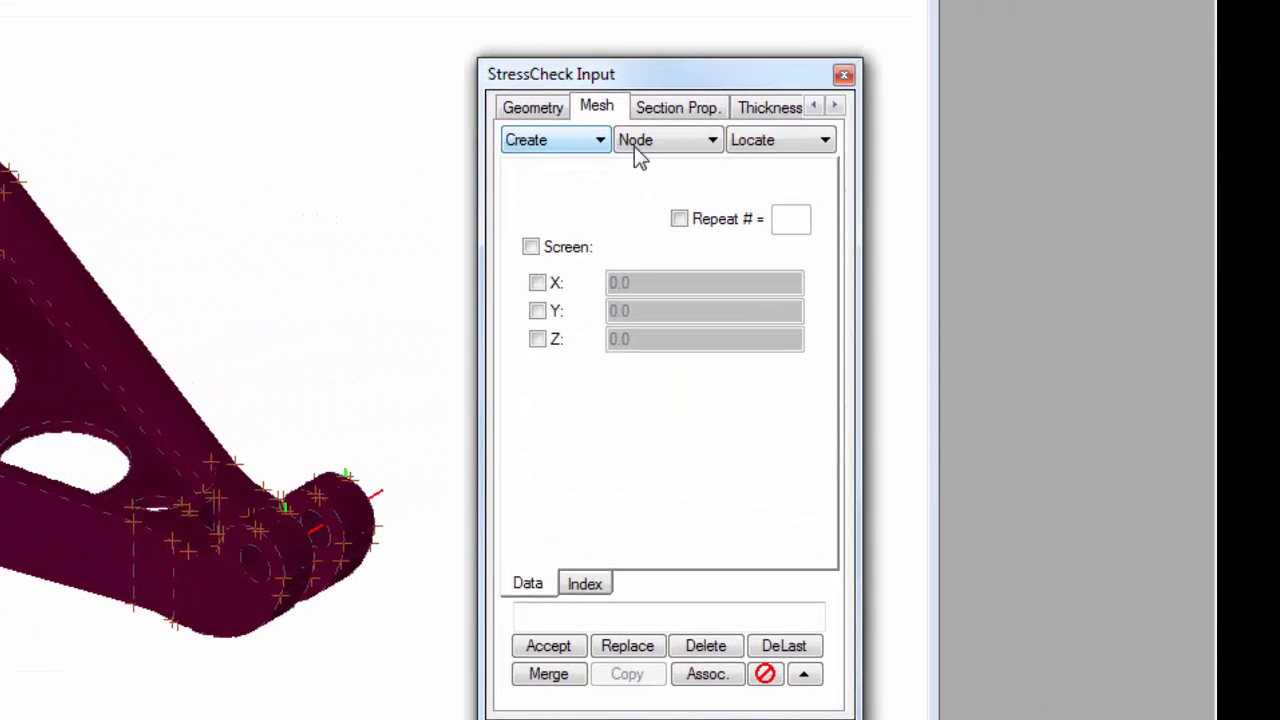
left_click(930, 228)
left_click(662, 285)
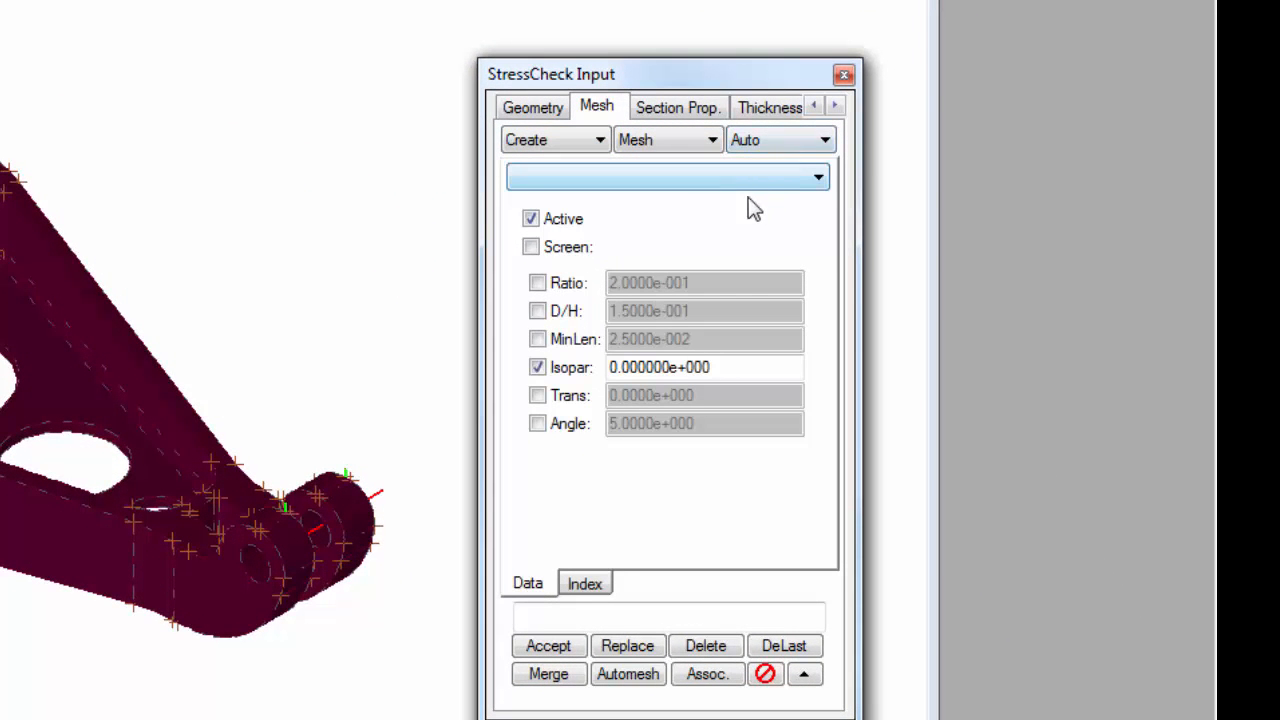
left_click(18, 310)
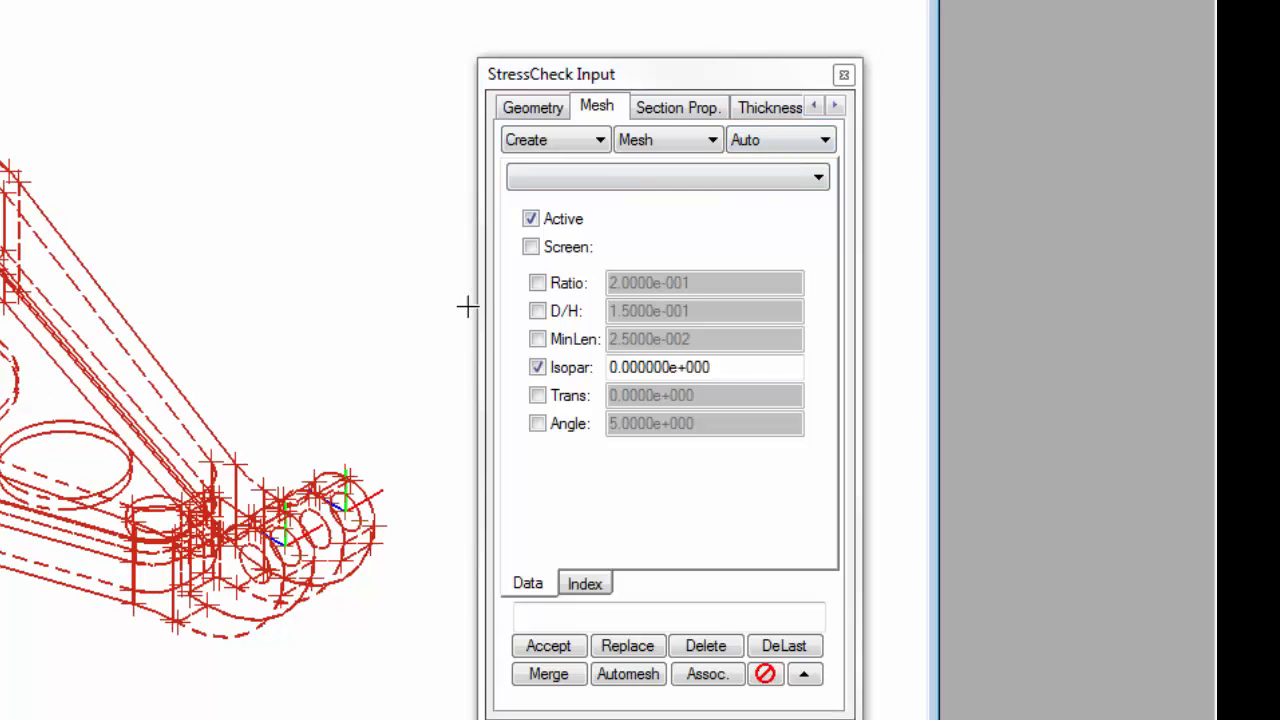
- Enable the Ratio, D/H, MinLen and Trans parameters for the automatic mesh, and set the ratio to 0.25
left_click(538, 283)
left_click(538, 311)
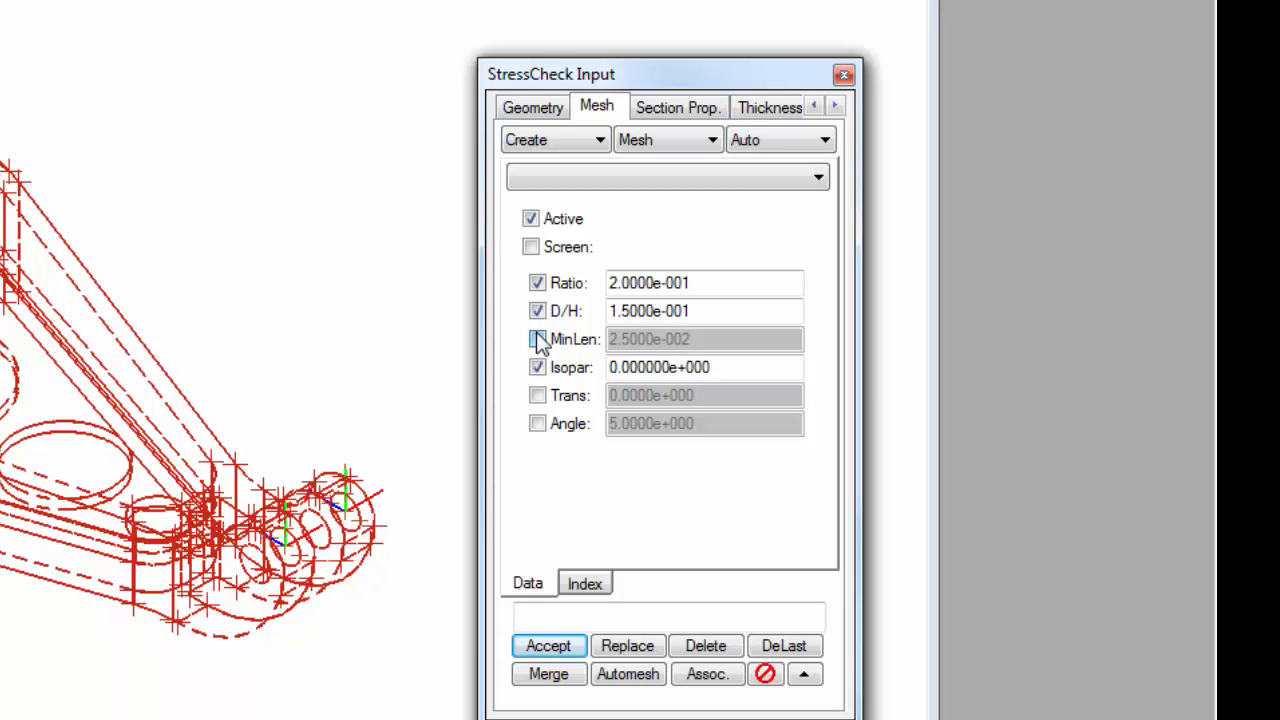
left_click(538, 339)
left_click(538, 396)
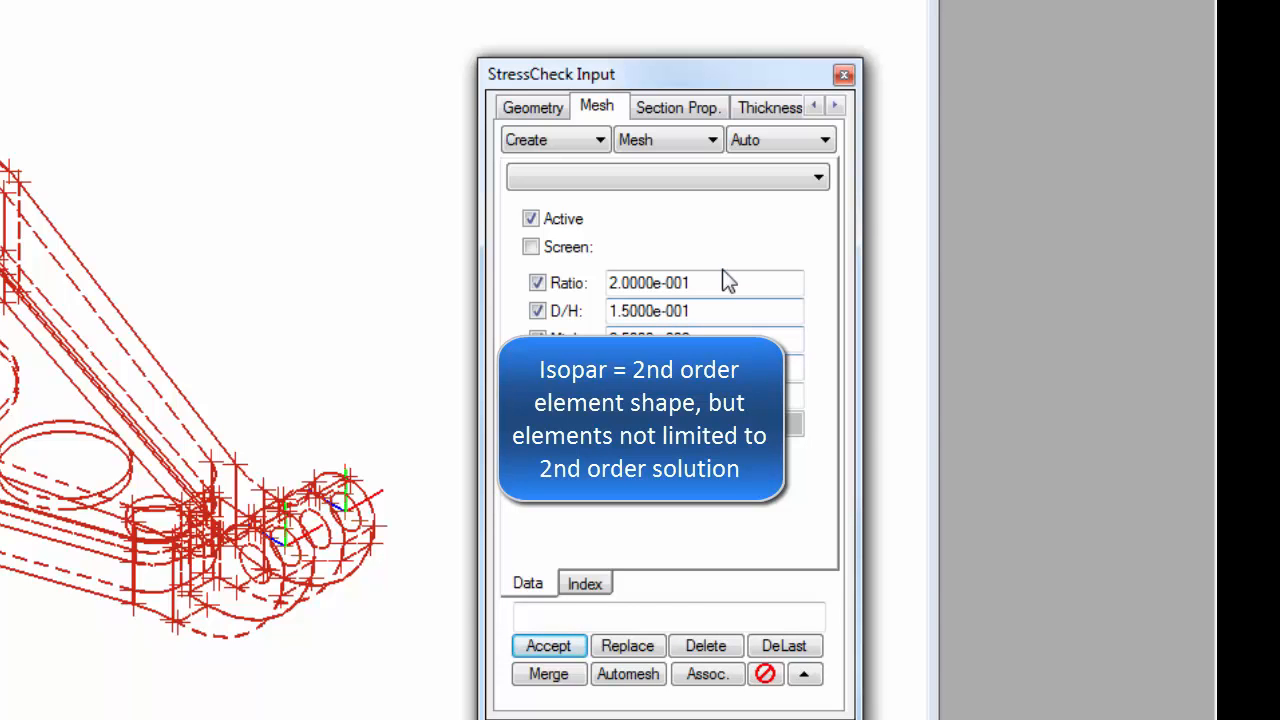
left_click_drag(692, 283, 580, 300)
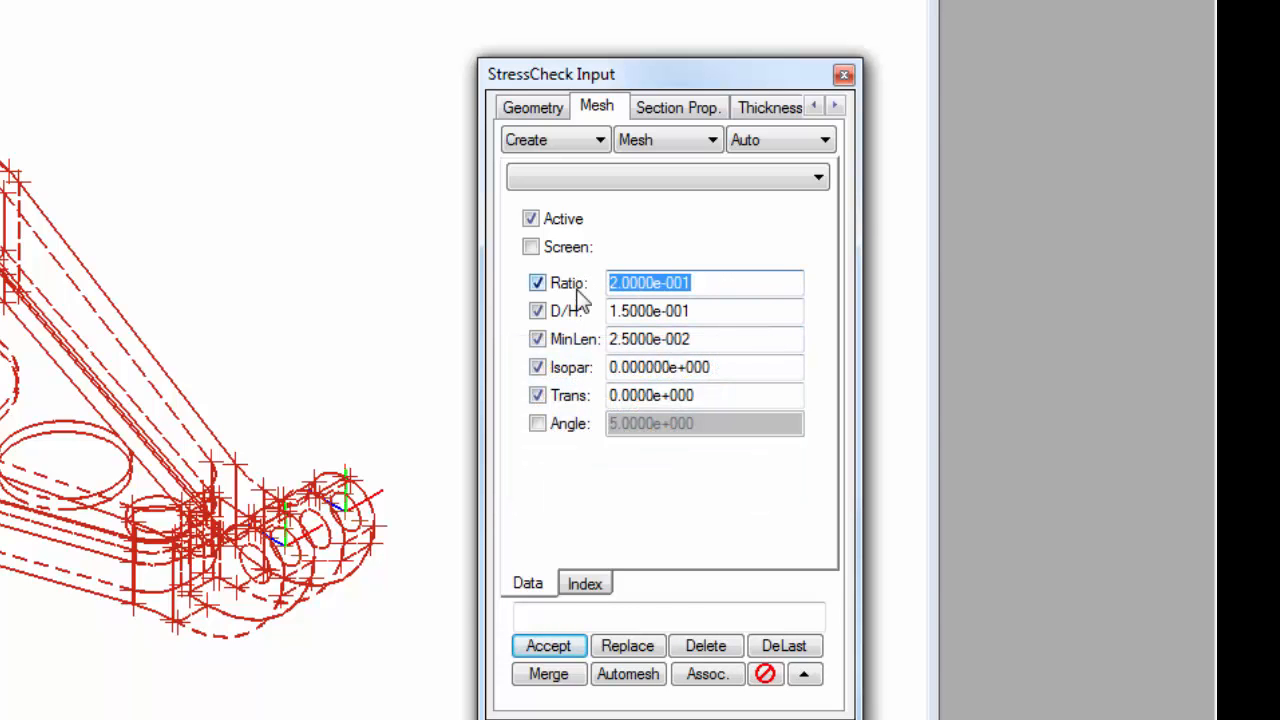
type("0.25")
key("Tab")
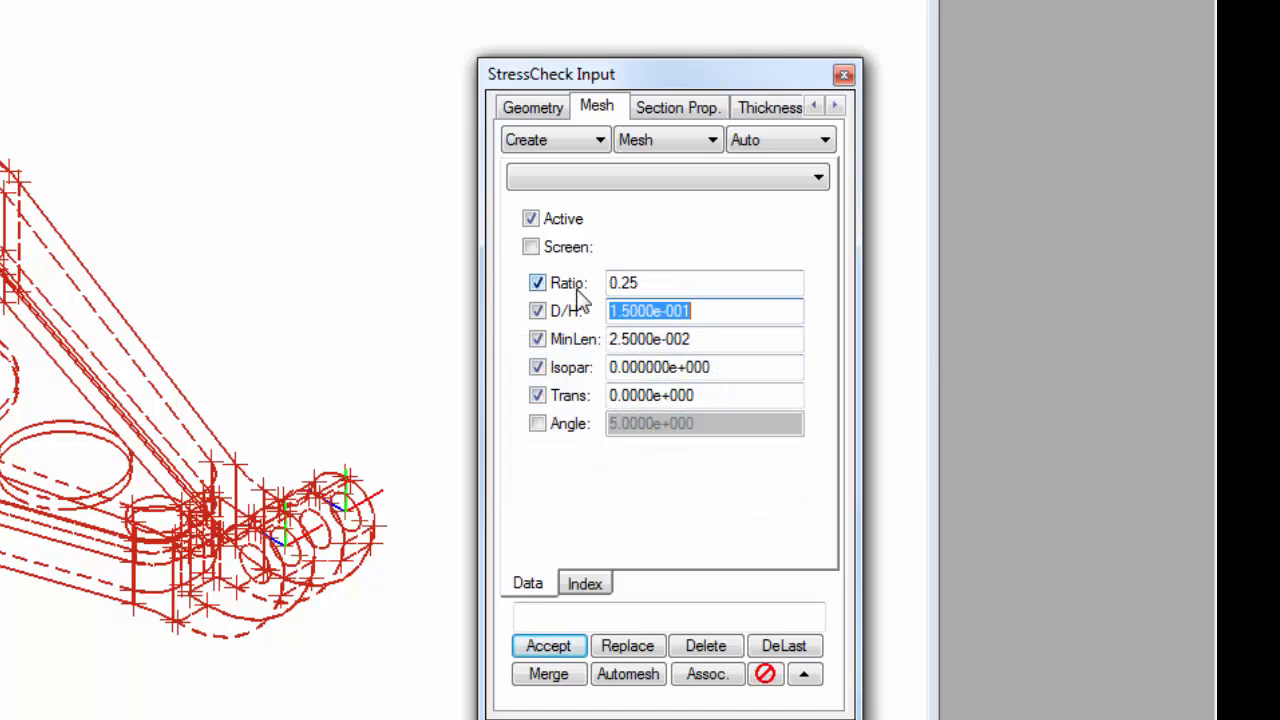
- Set the automatic mesh parameters to D/H 0.1, MinLen 0.01 and Trans 0.05
type("0.1")
key("Tab")
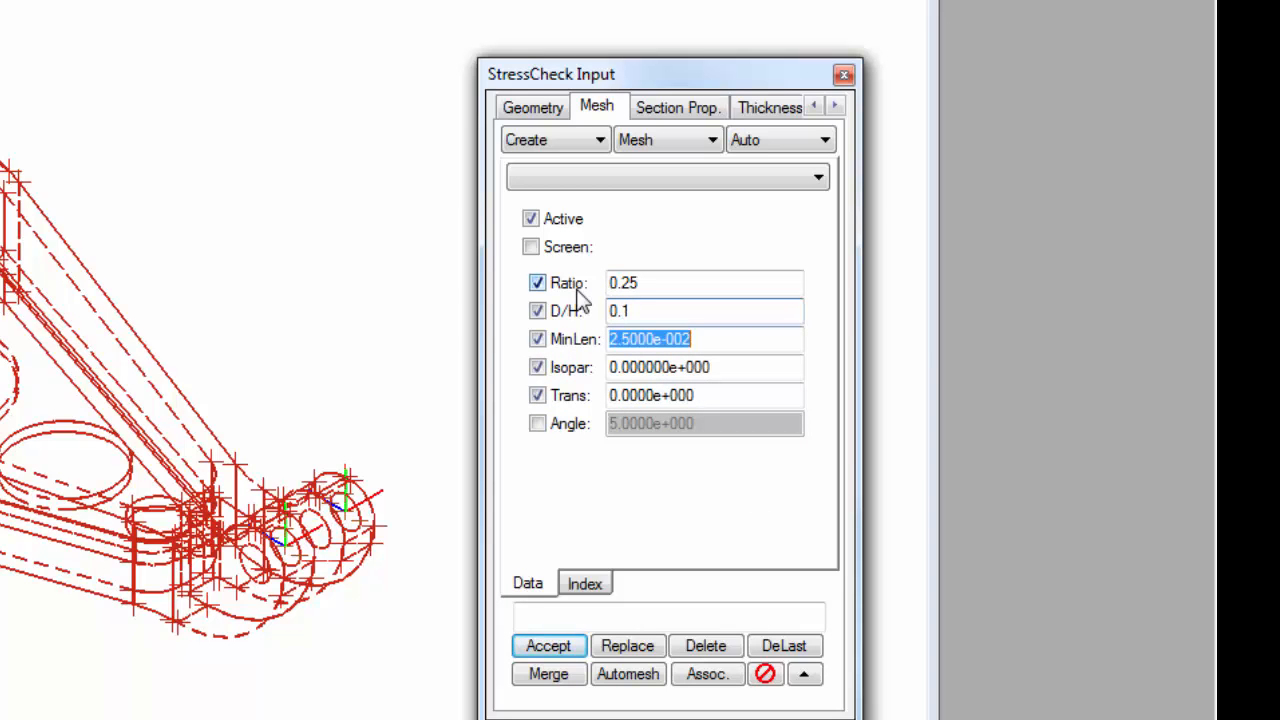
type("0.01")
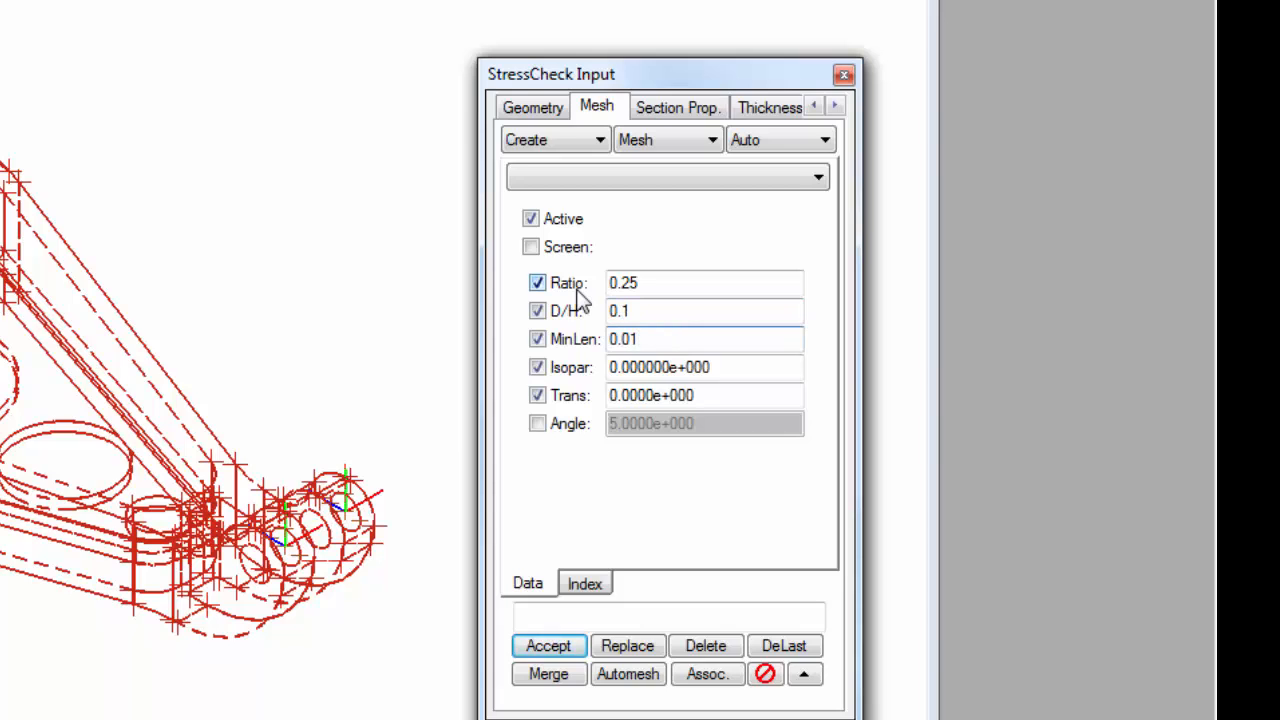
key("Tab")
key("Tab")
type("0.0")
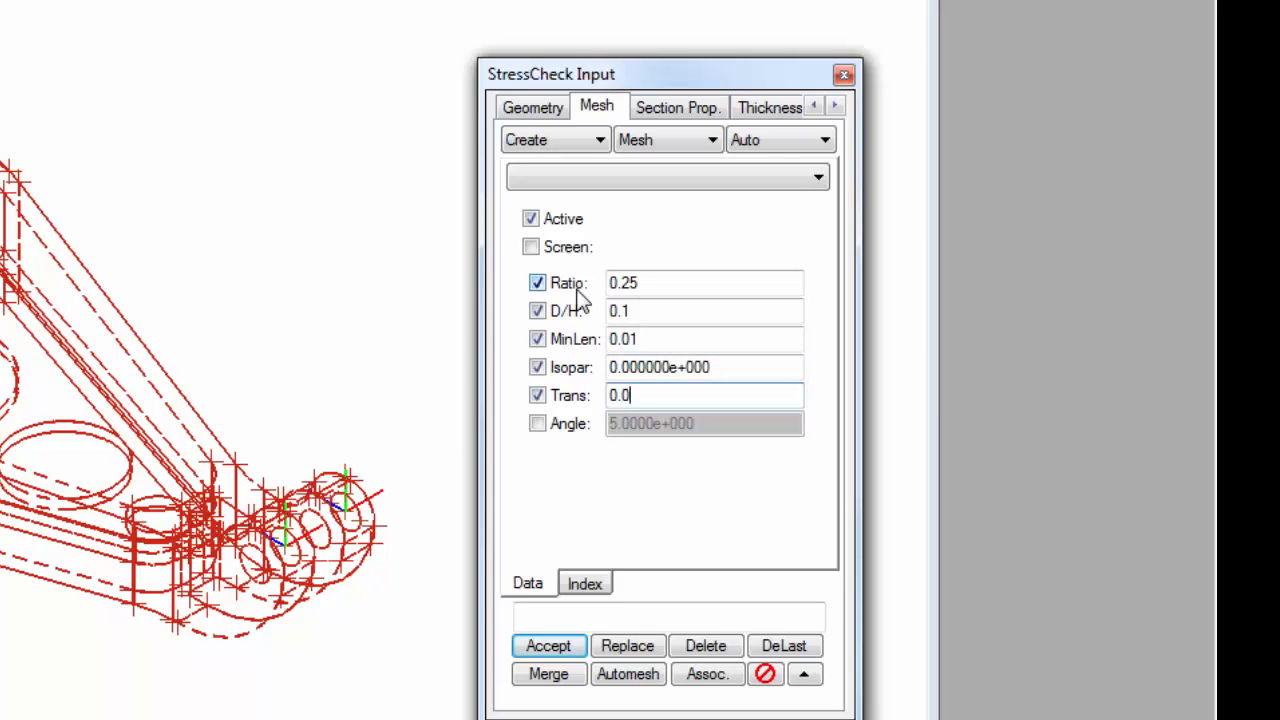
type("5")
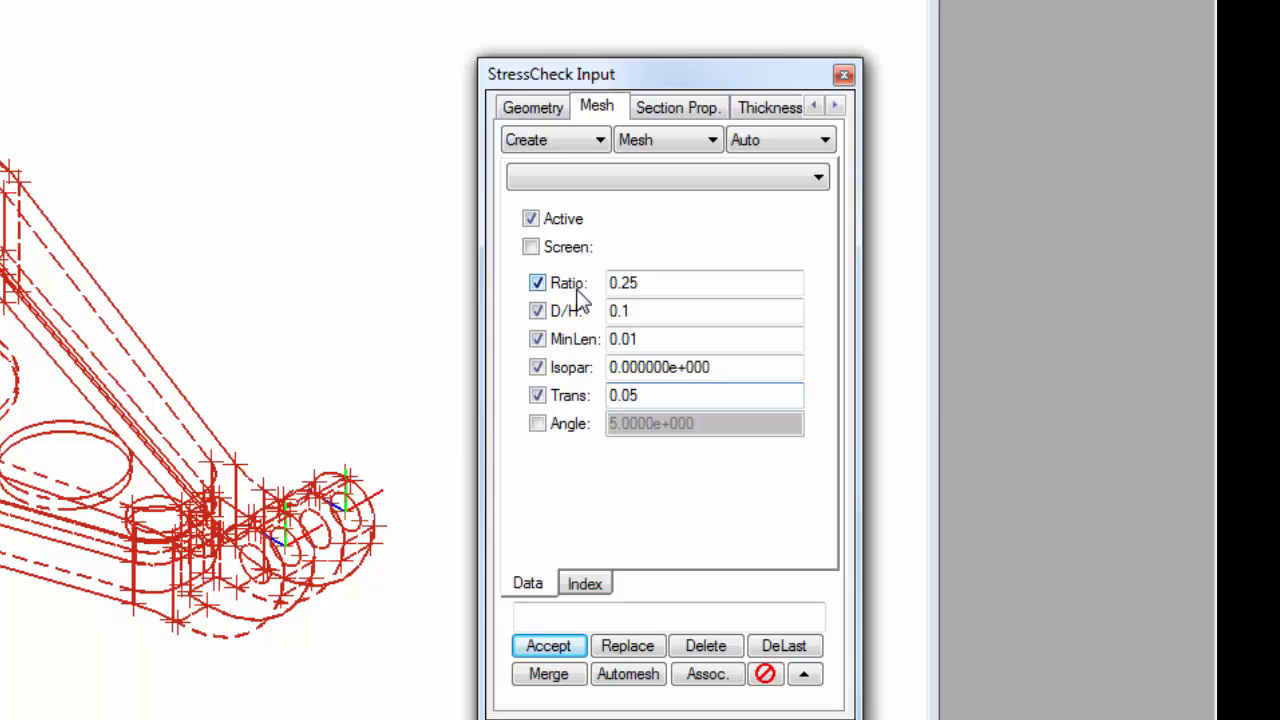
- Accept the global MeshSim record and run the automesh on the drag brace
left_click(568, 647)
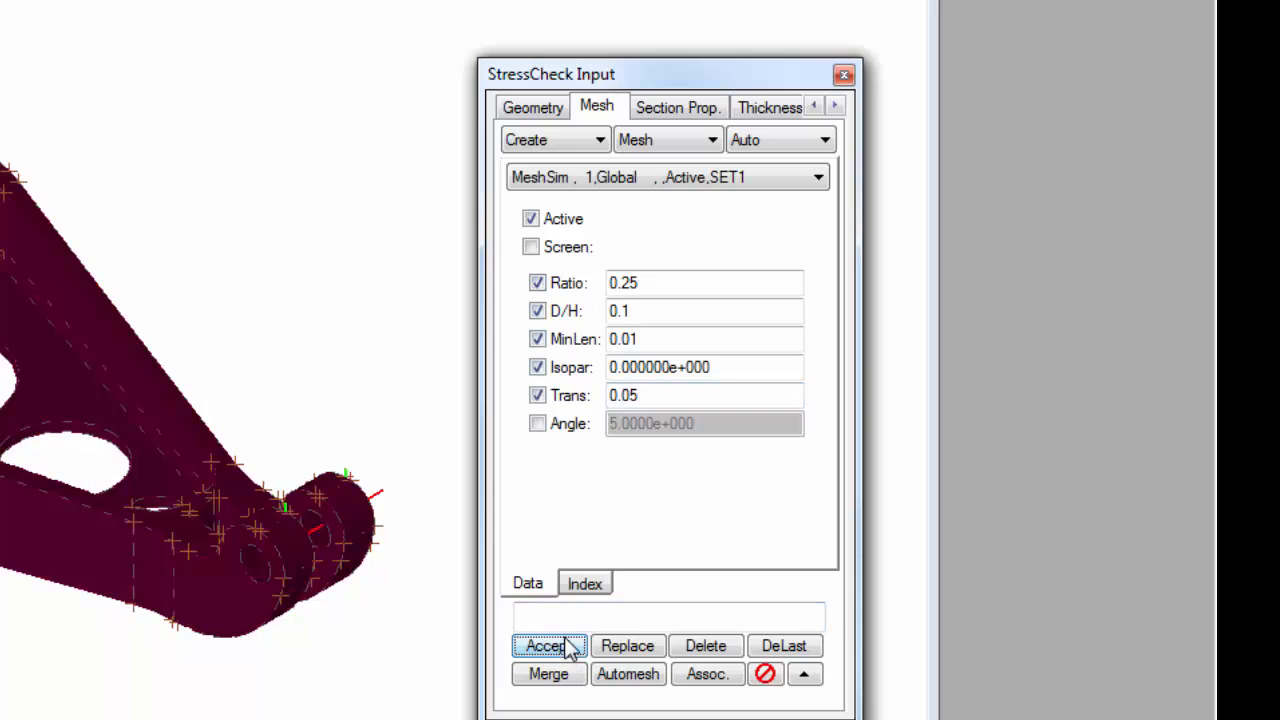
left_click(570, 178)
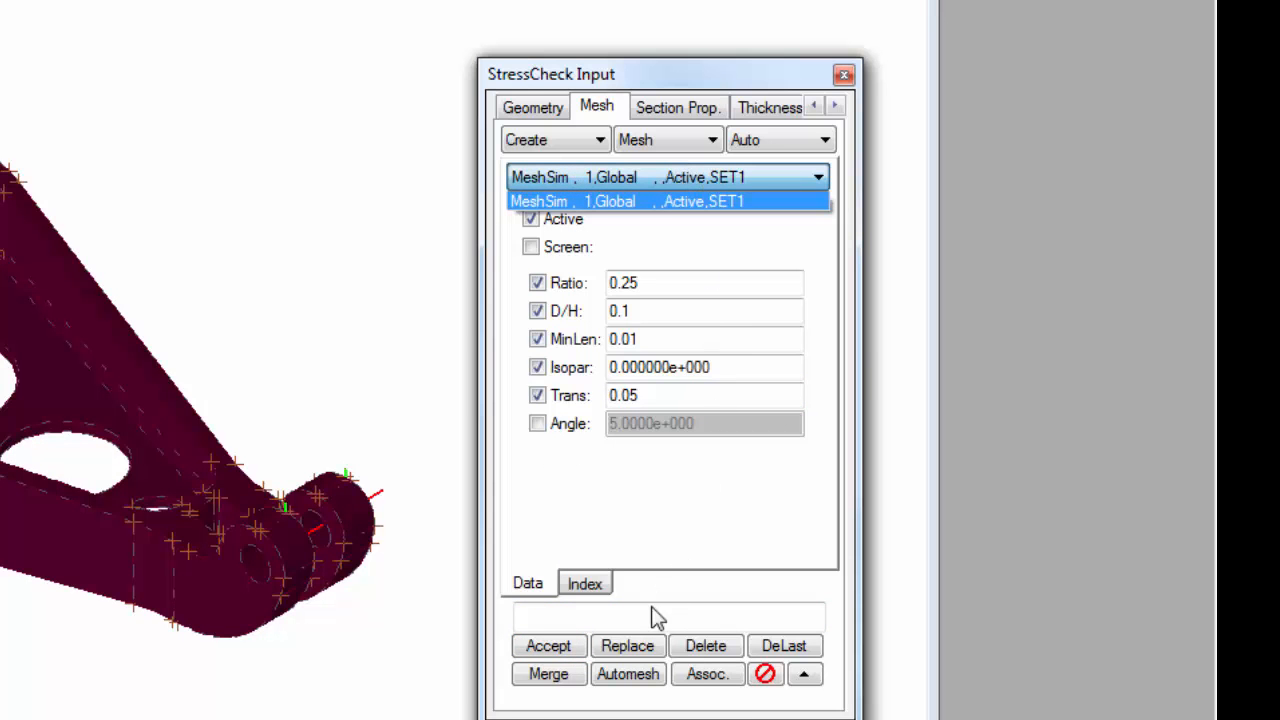
left_click(628, 674)
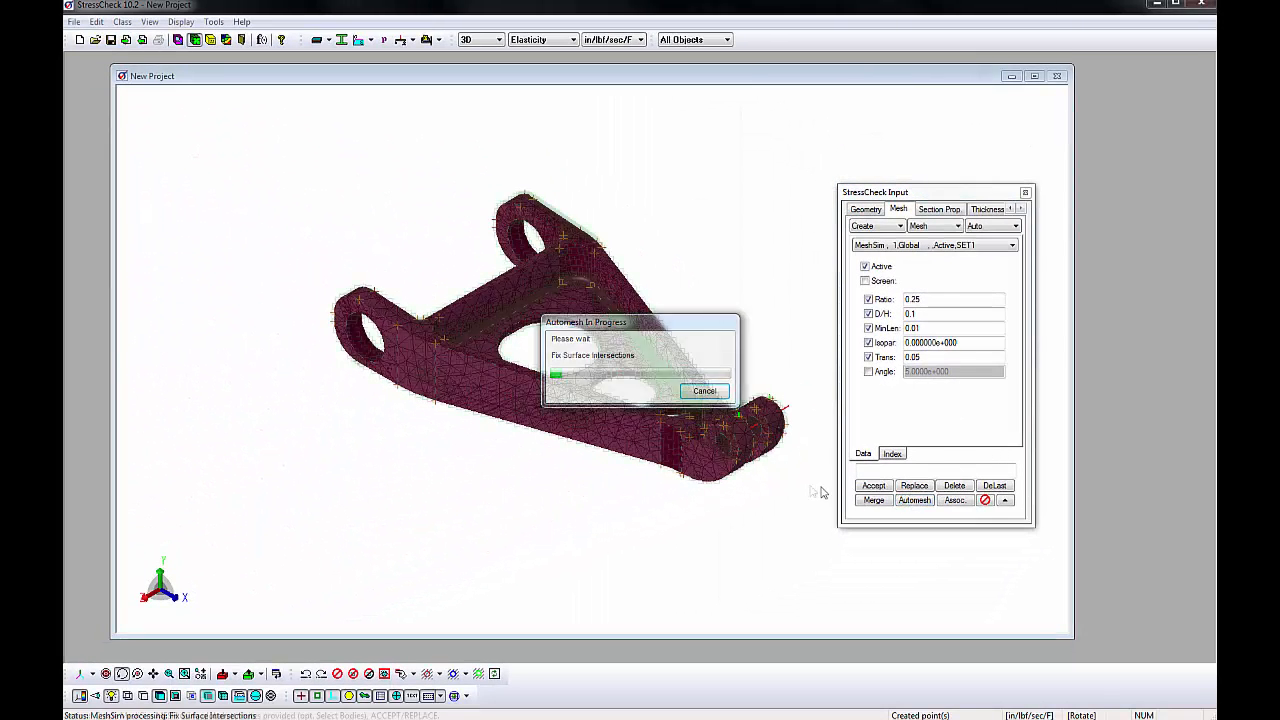
- Open the model summary to check the element counts, inspect the generated mesh from another angle, and restore the standard view
left_click(181, 22)
left_click(201, 150)
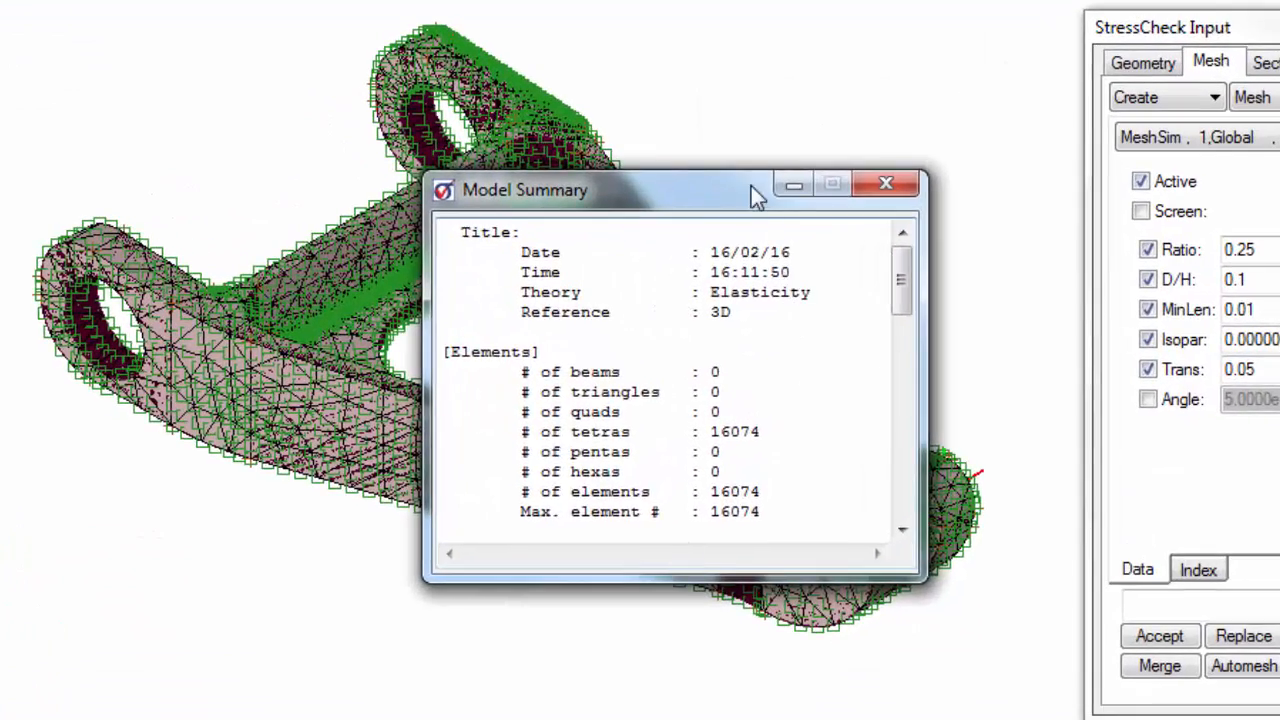
left_click_drag(670, 271, 554, 271)
mouse_move(504, 204)
left_mouse_down()
mouse_move(315, 291)
mouse_move(200, 386)
left_mouse_up()
mouse_move(601, 307)
middle_mouse_down()
mouse_move(634, 324)
mouse_move(788, 325)
middle_mouse_up()
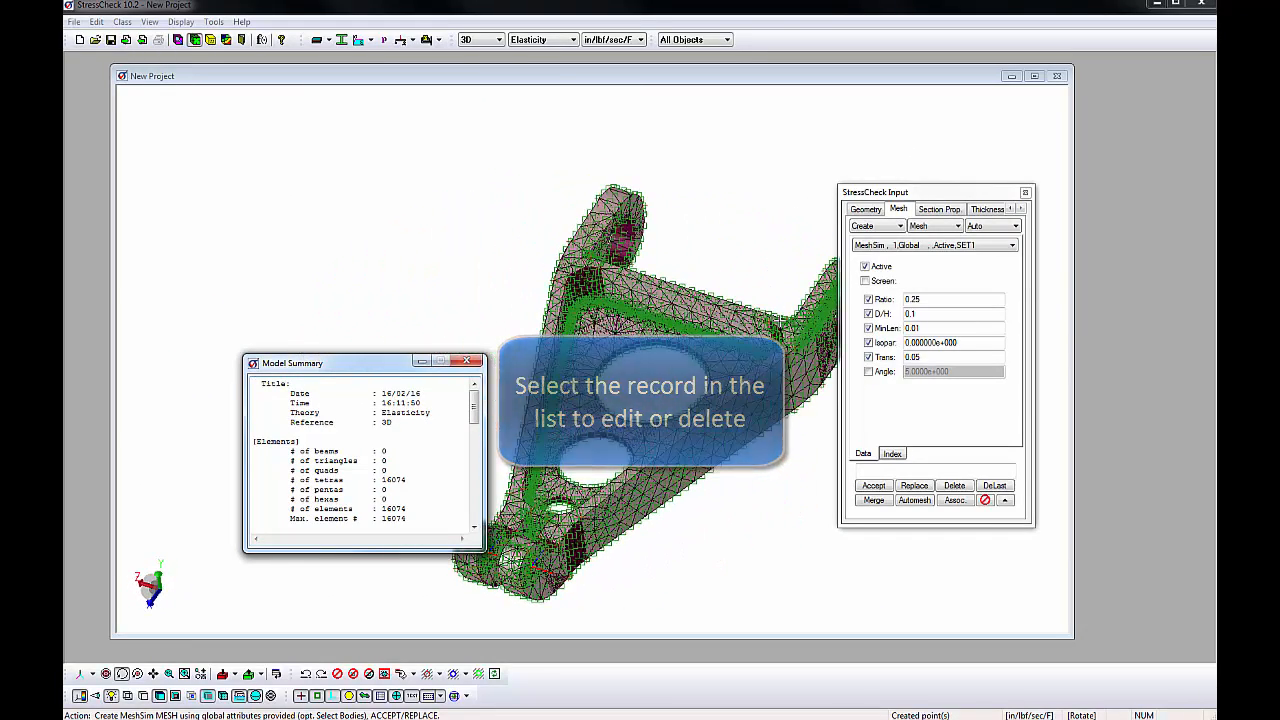
left_click(104, 675)
left_click(92, 674)
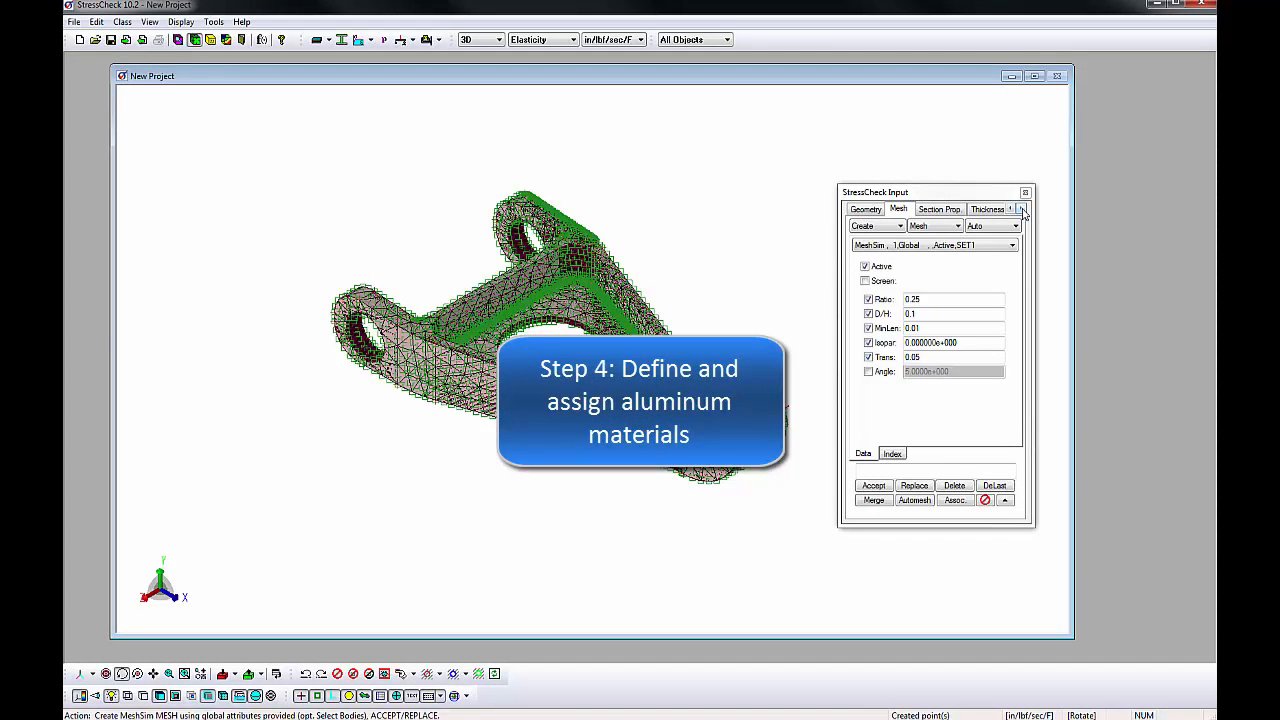
- Define a linear isotropic material in US units using 2014-T6 Extrusion aluminum from the standard material library
left_click(1021, 209)
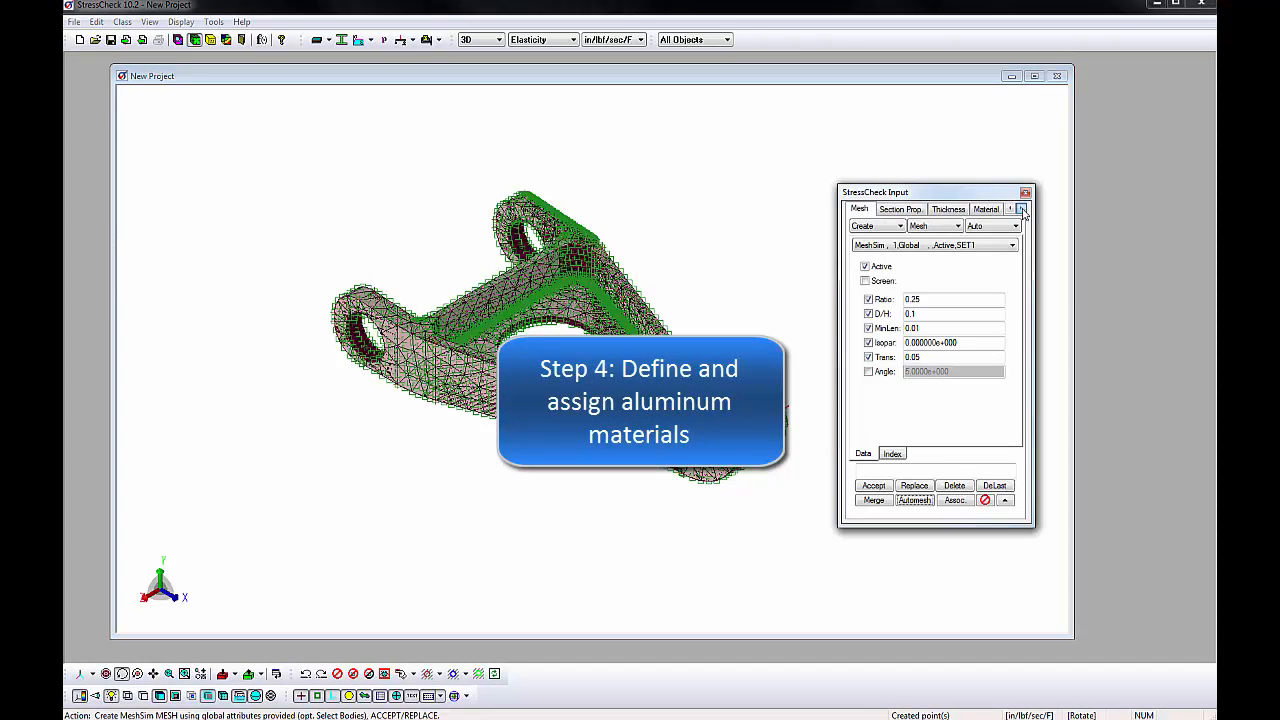
left_click(1021, 209)
left_click(957, 209)
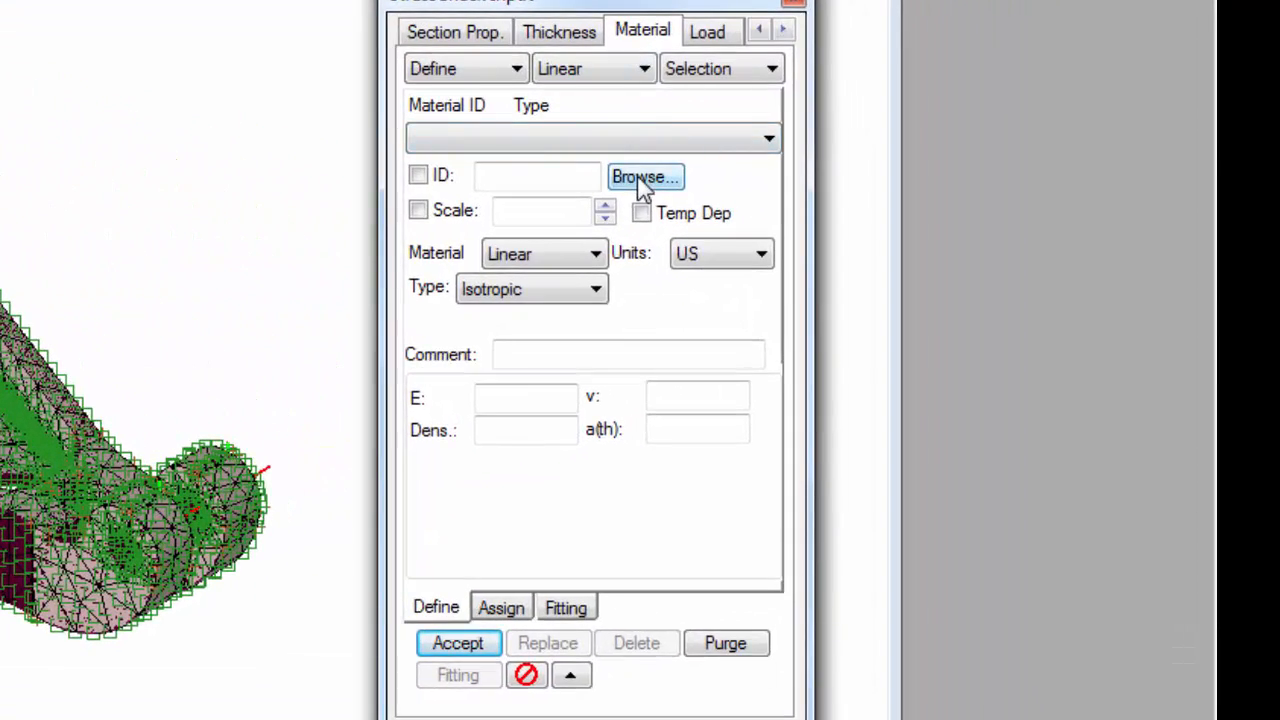
left_click(641, 180)
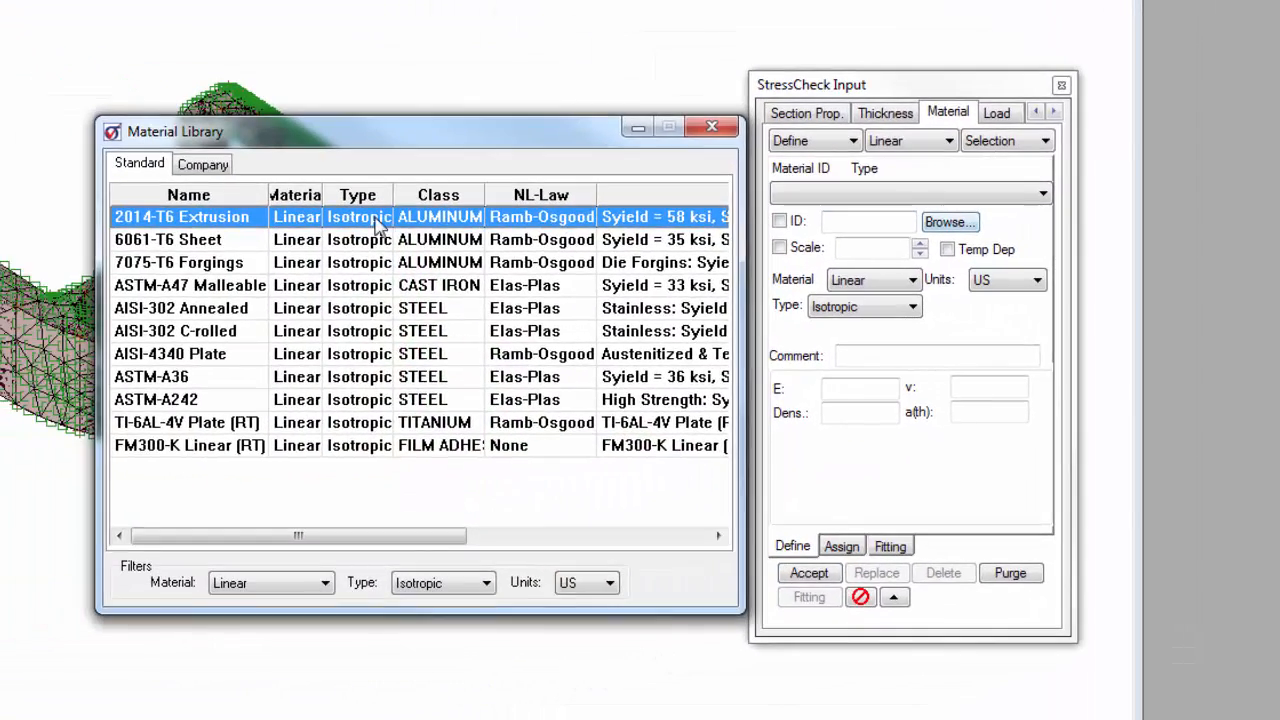
left_click(378, 225)
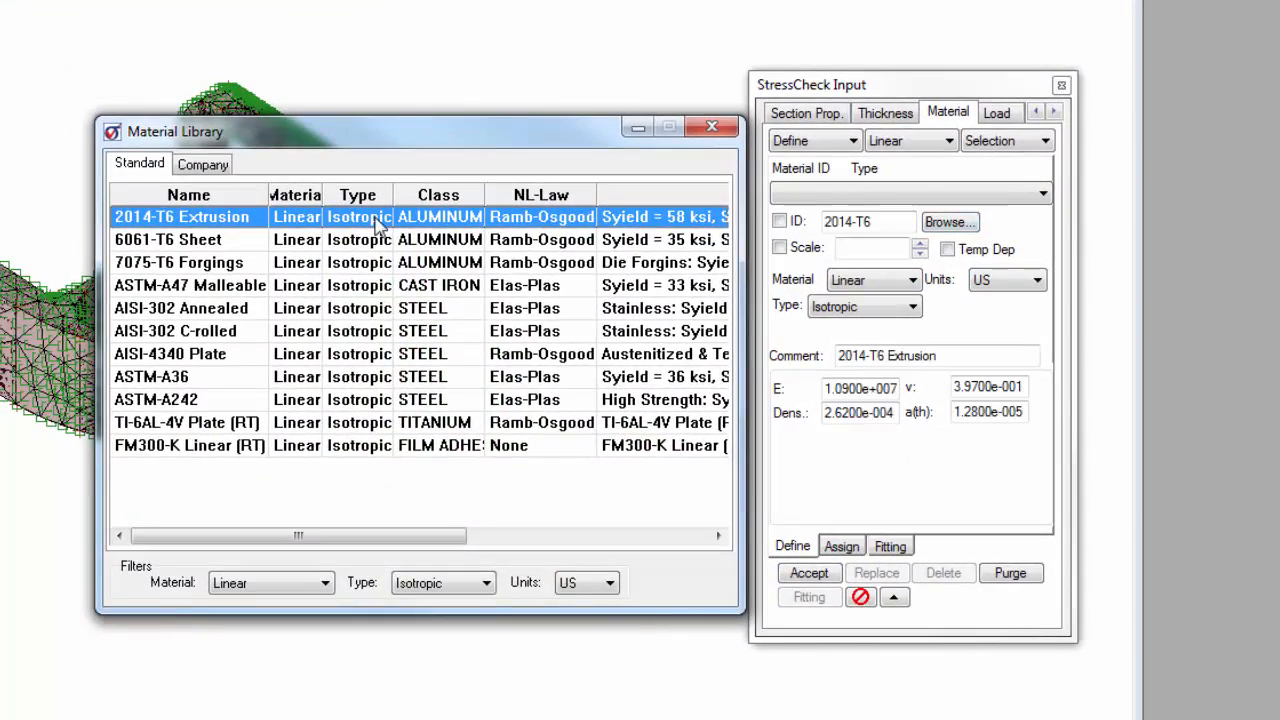
left_click(809, 573)
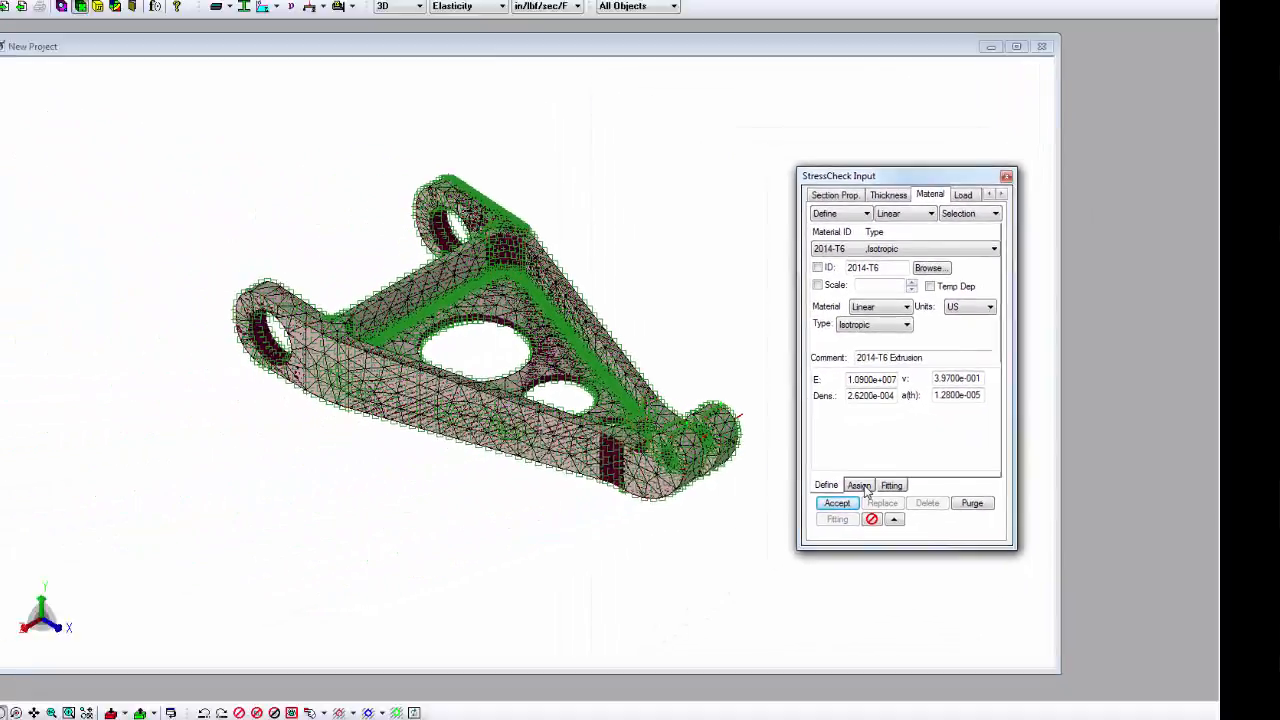
- Assign the 2014-T6 material to all elements in the Global system, using the Aluminum color
left_click(862, 486)
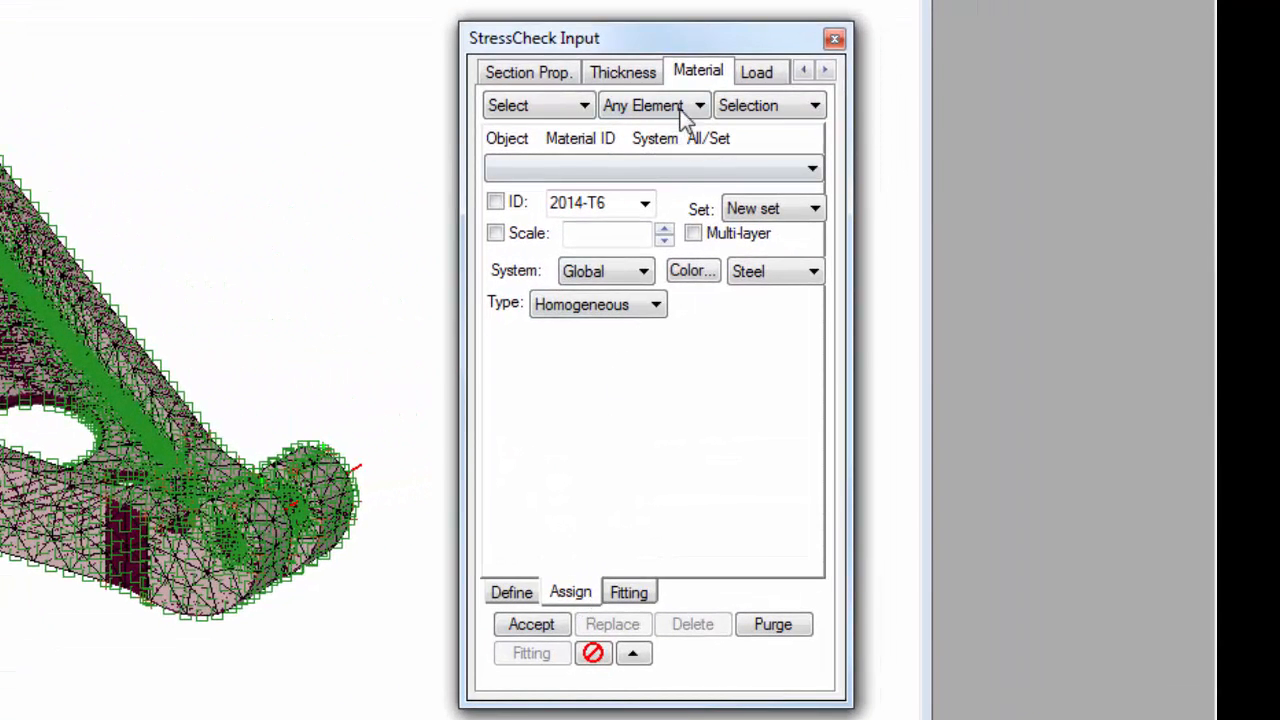
left_click(683, 111)
left_click(670, 130)
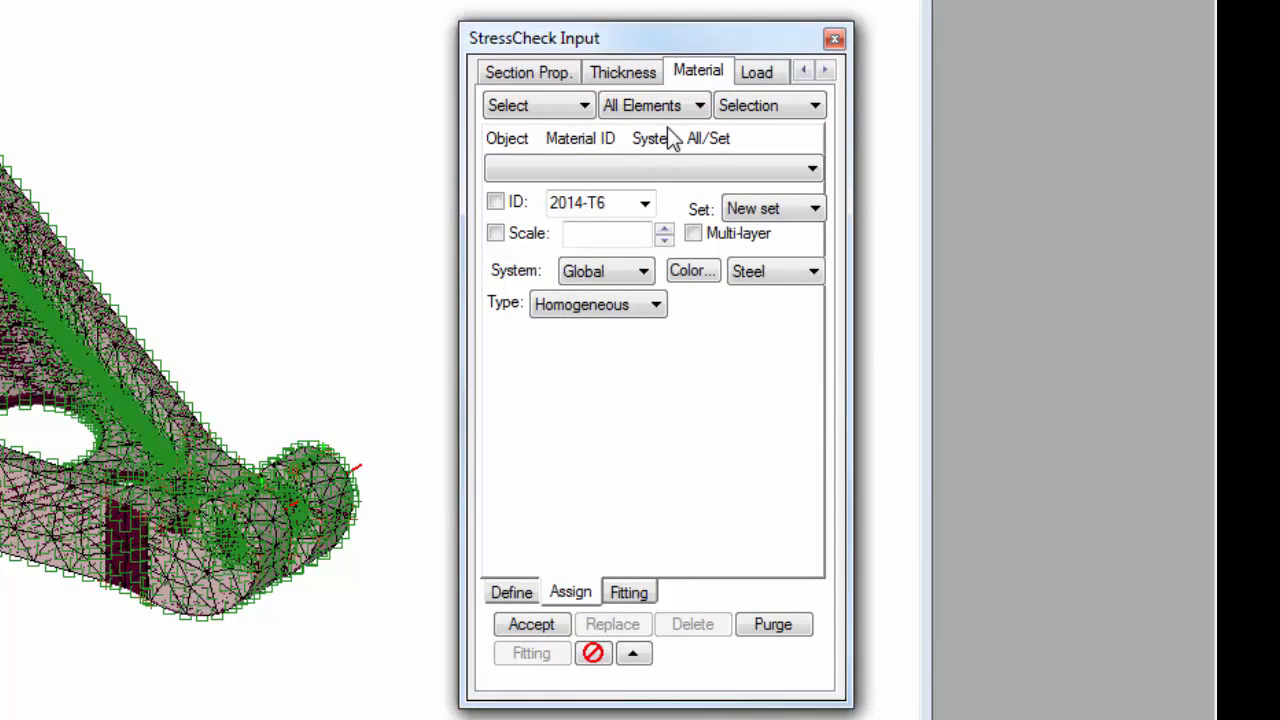
left_click(645, 205)
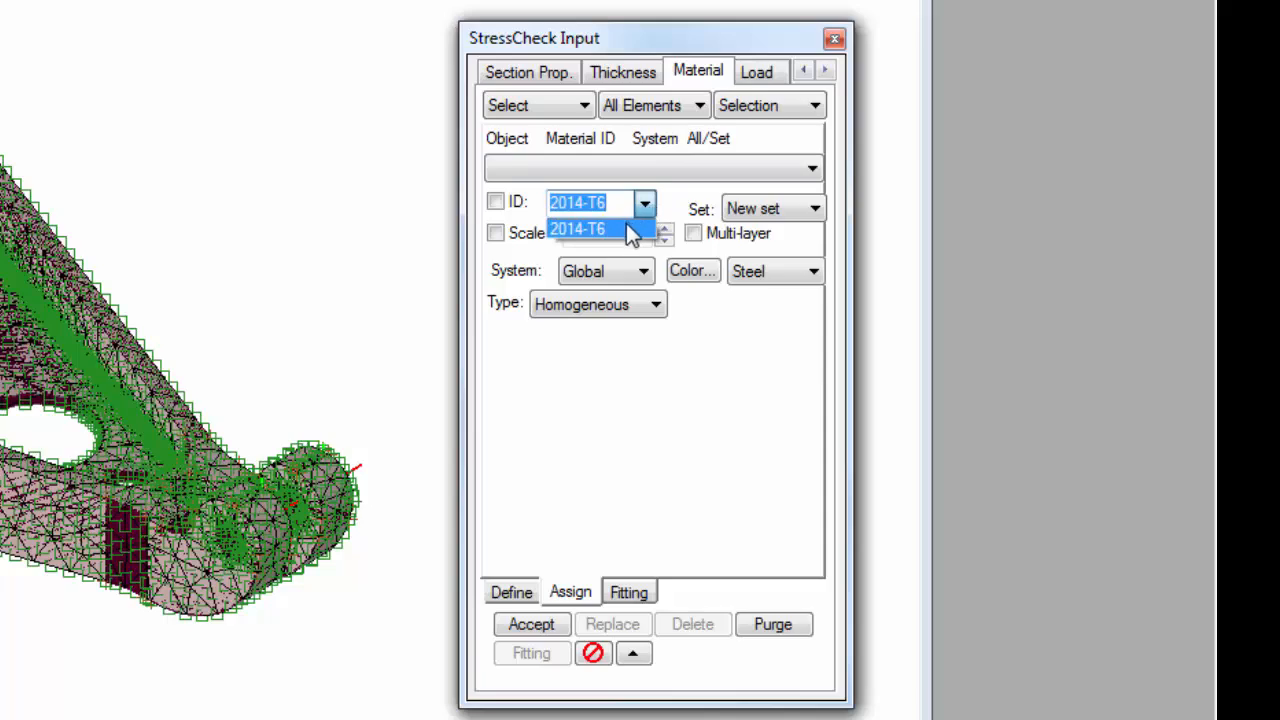
left_click(625, 230)
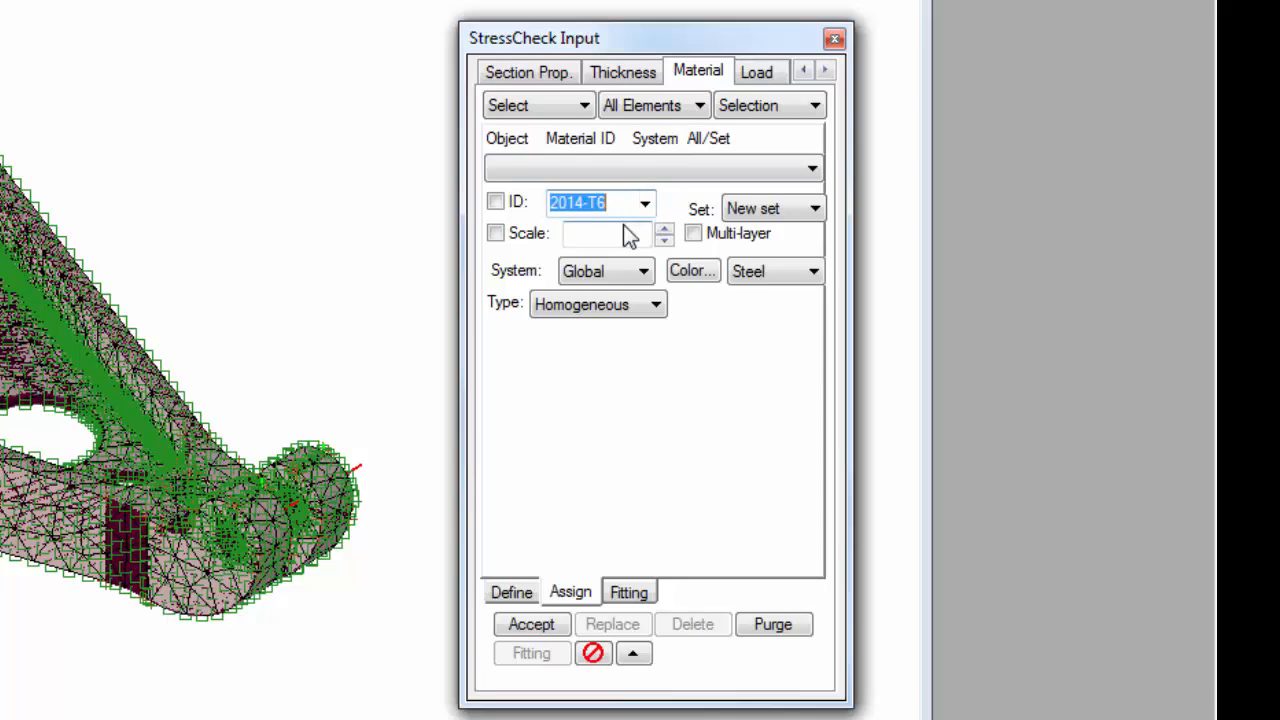
left_click(758, 273)
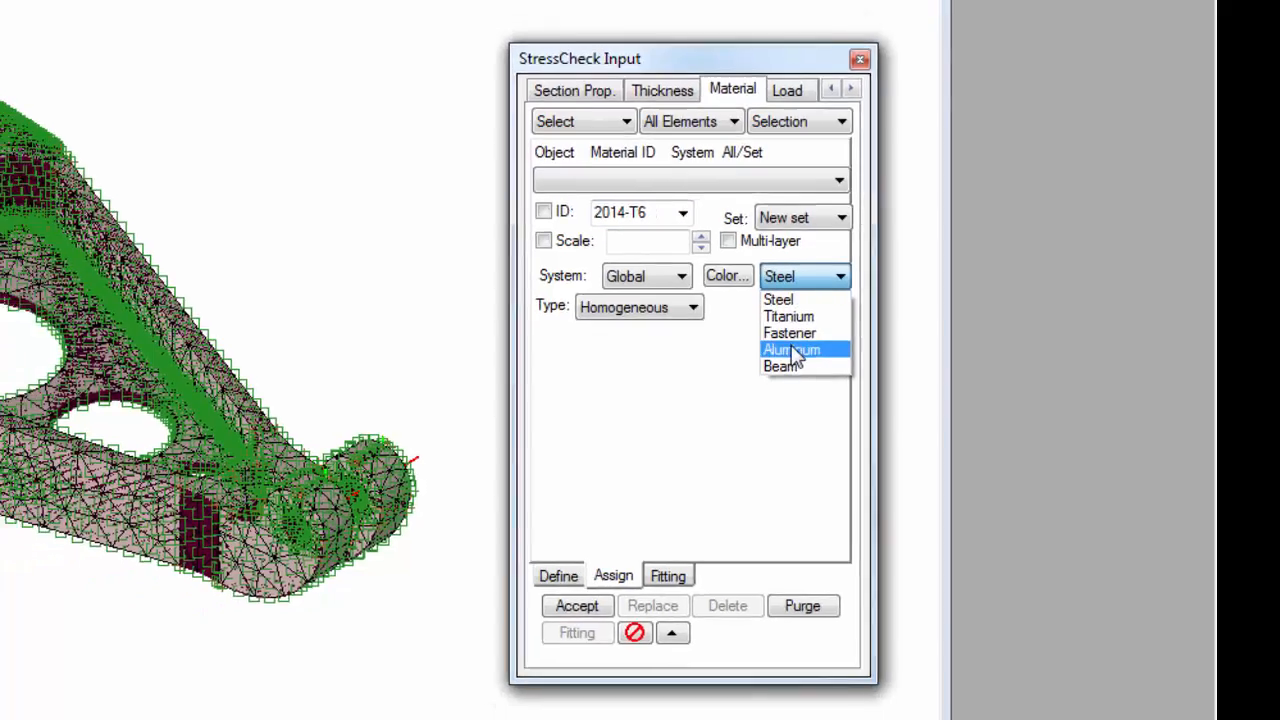
left_click(771, 346)
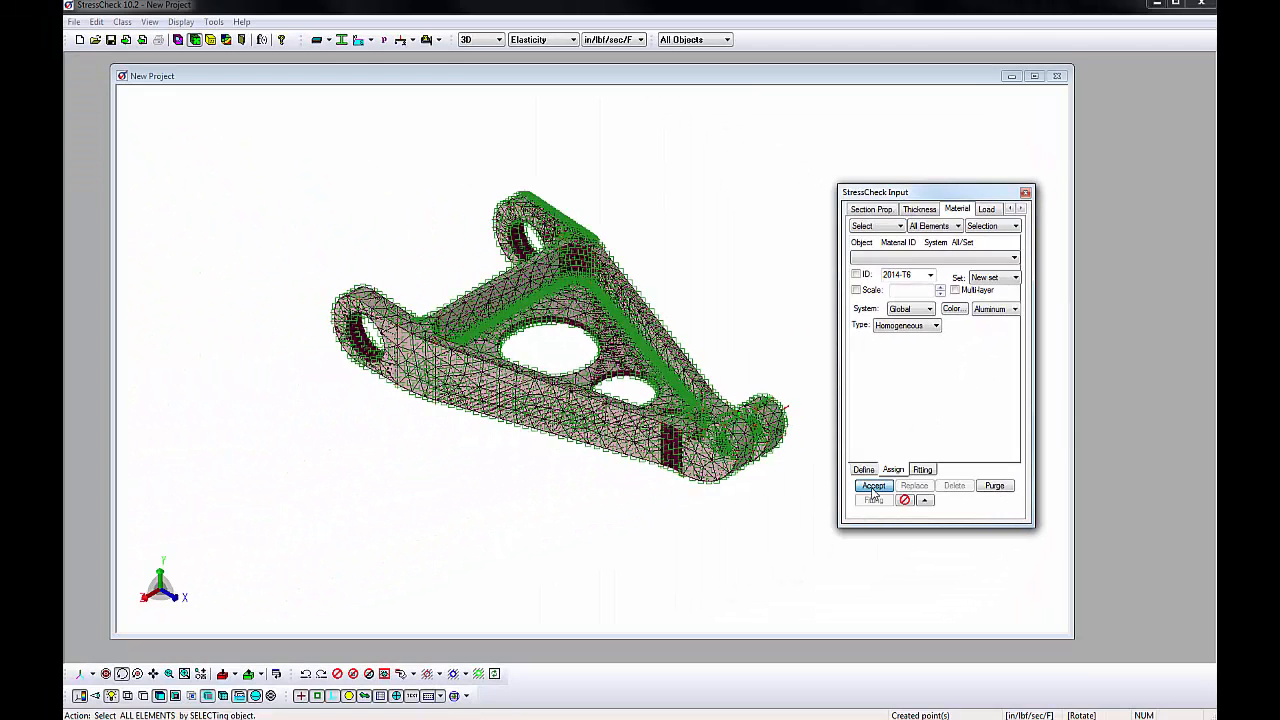
left_click(873, 487)
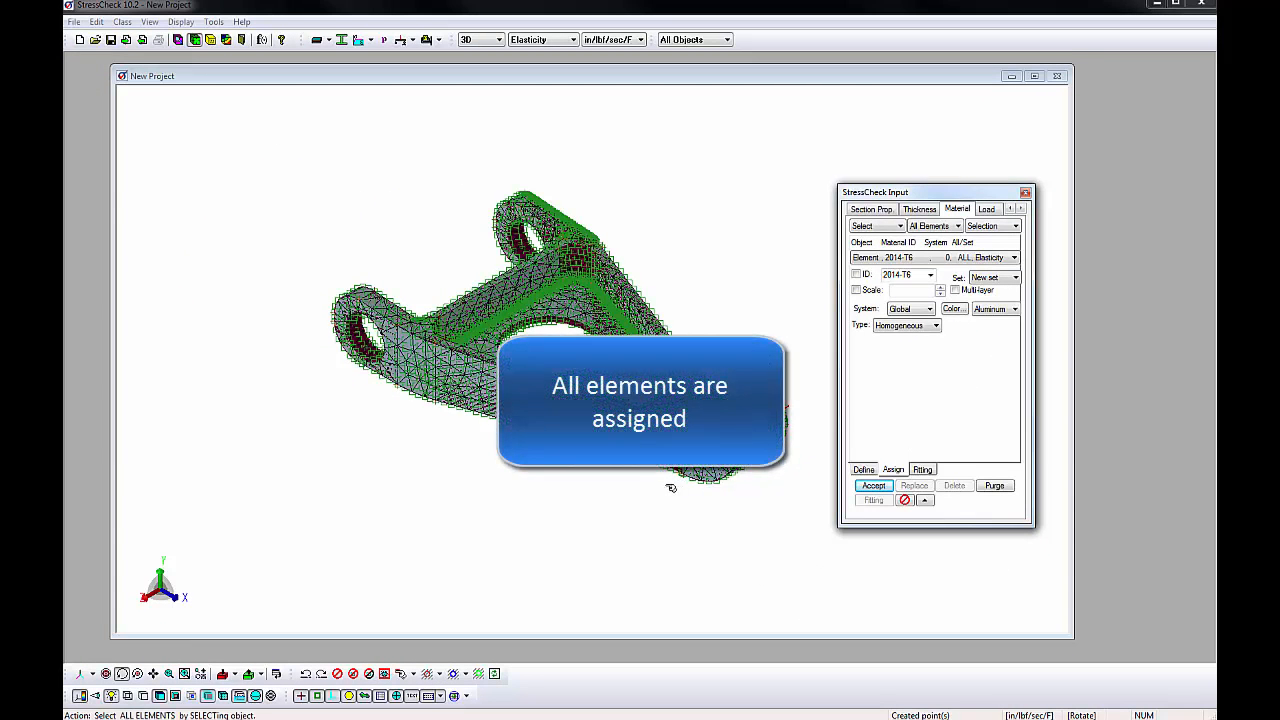
- Limit the model display to elements only and view the meshed drag brace
left_click(465, 695)
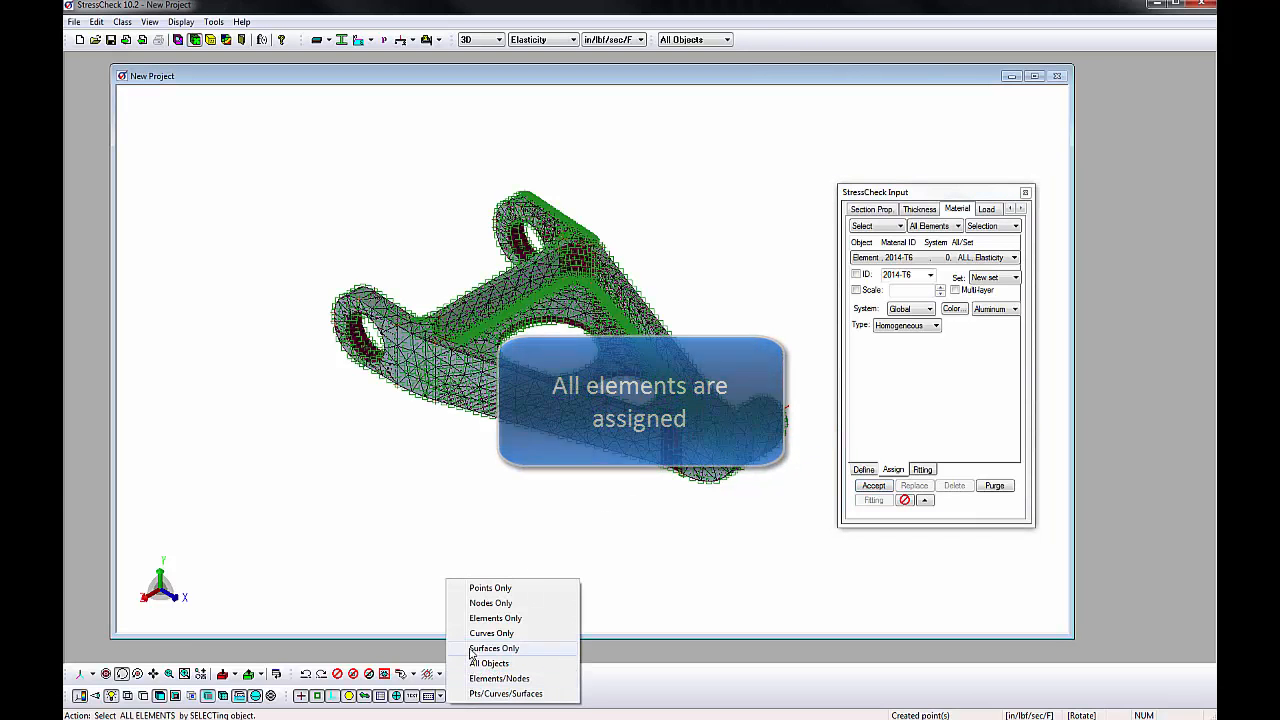
left_click(478, 619)
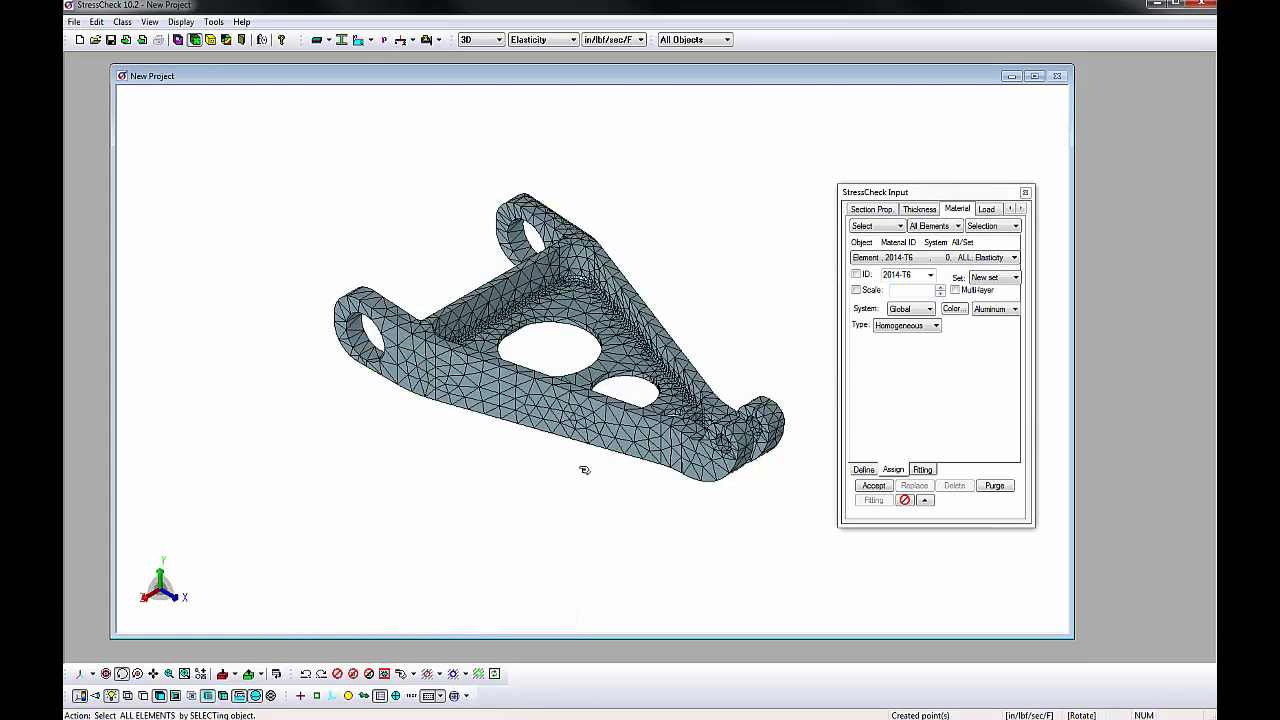
middle_click_drag(591, 462, 589, 445)
- Set up a Bearing load for Any Surface and display the geometry surfaces in place of the mesh elements
left_click(987, 209)
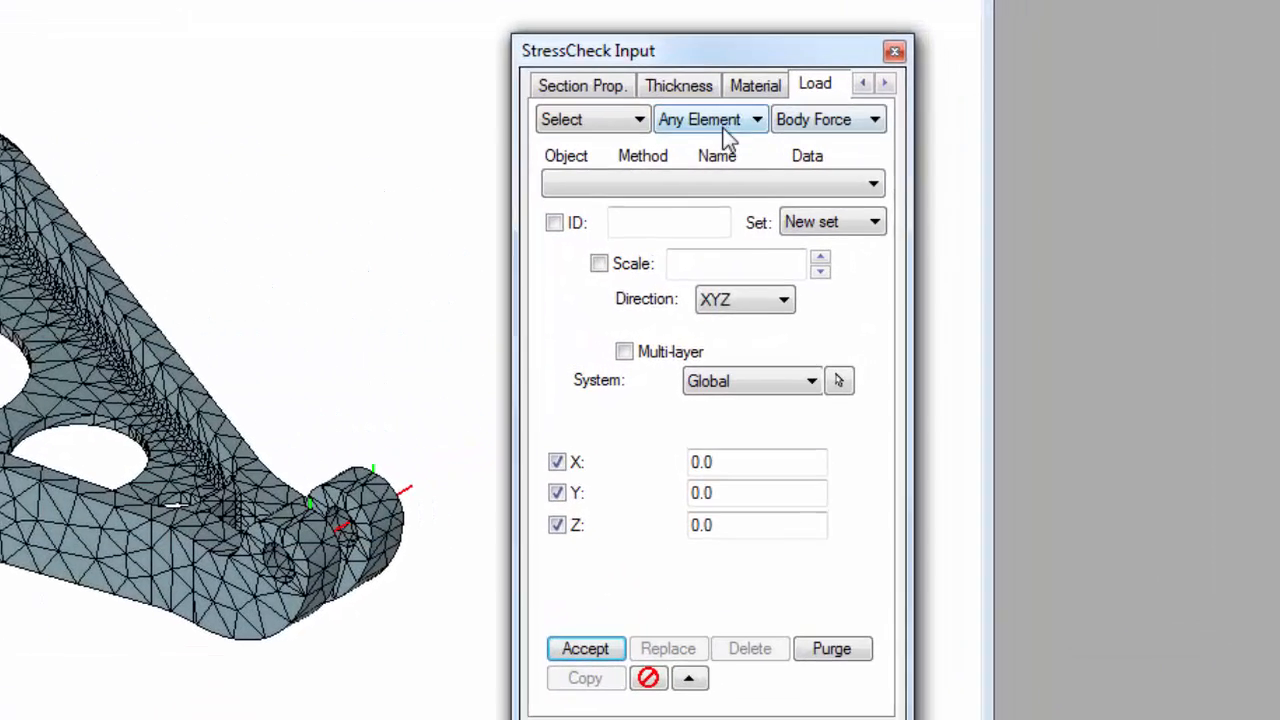
left_click(940, 228)
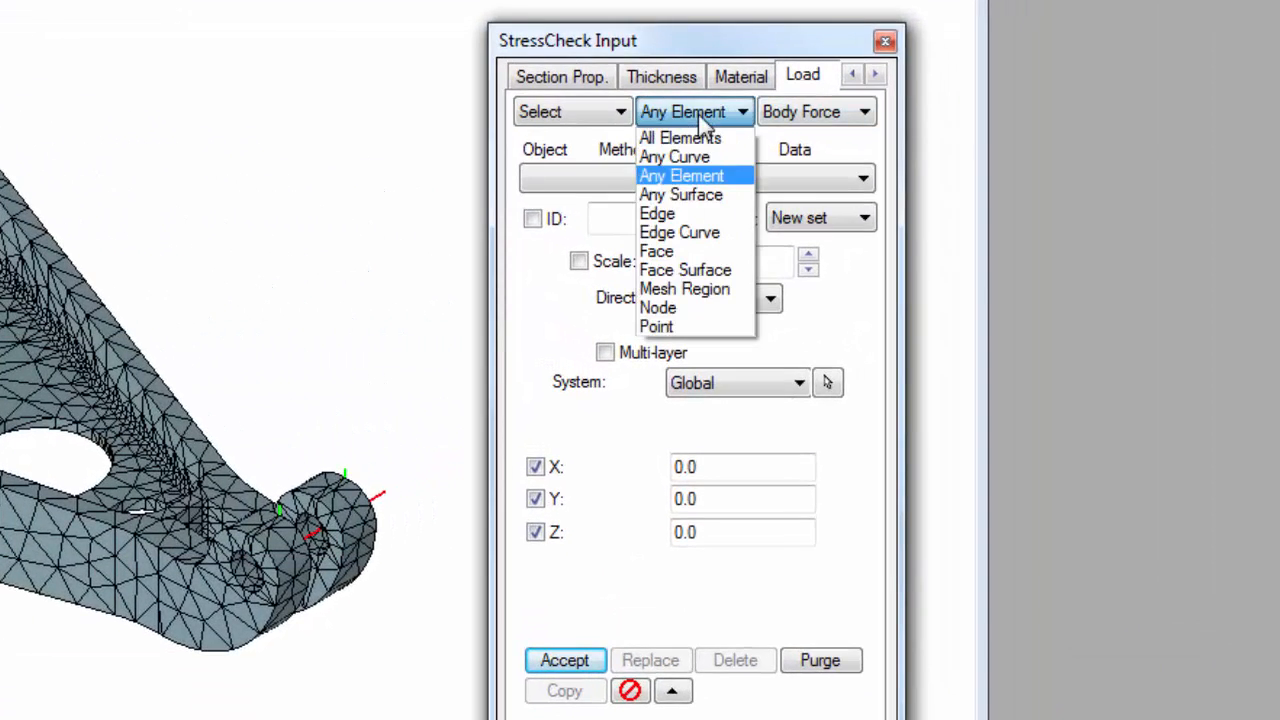
left_click(691, 194)
left_click(828, 113)
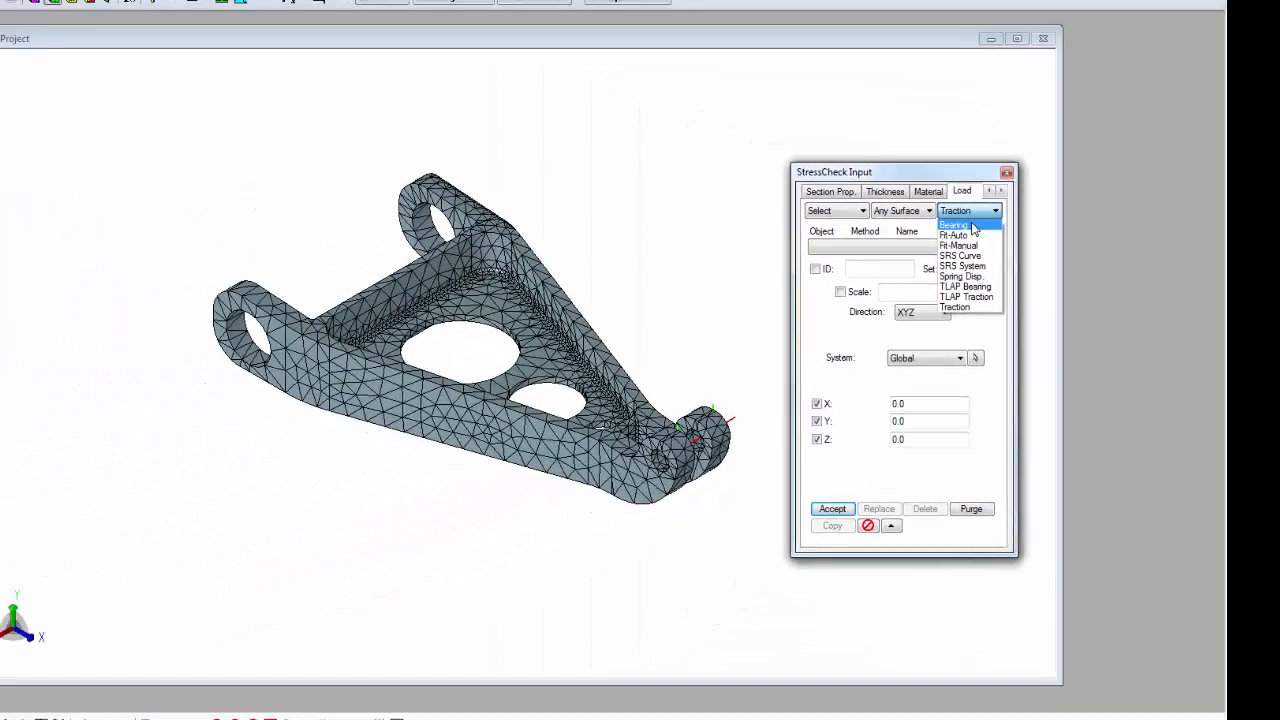
left_click(816, 136)
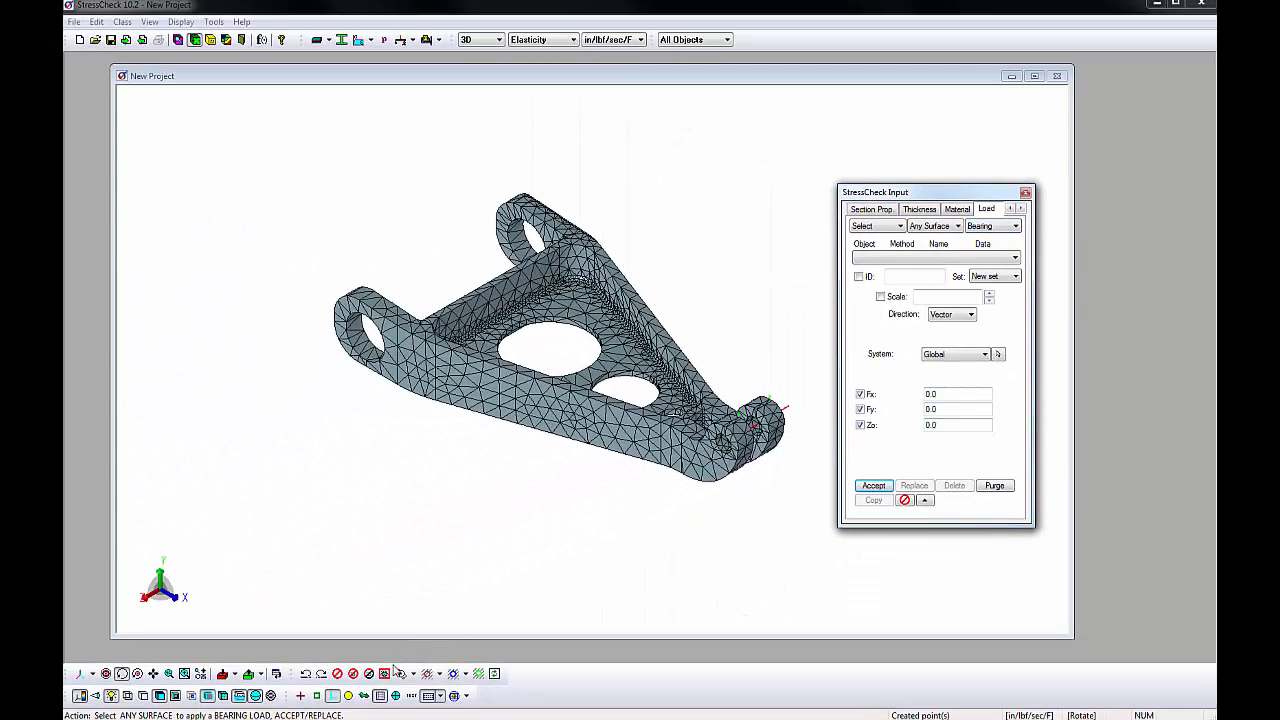
left_click(367, 695)
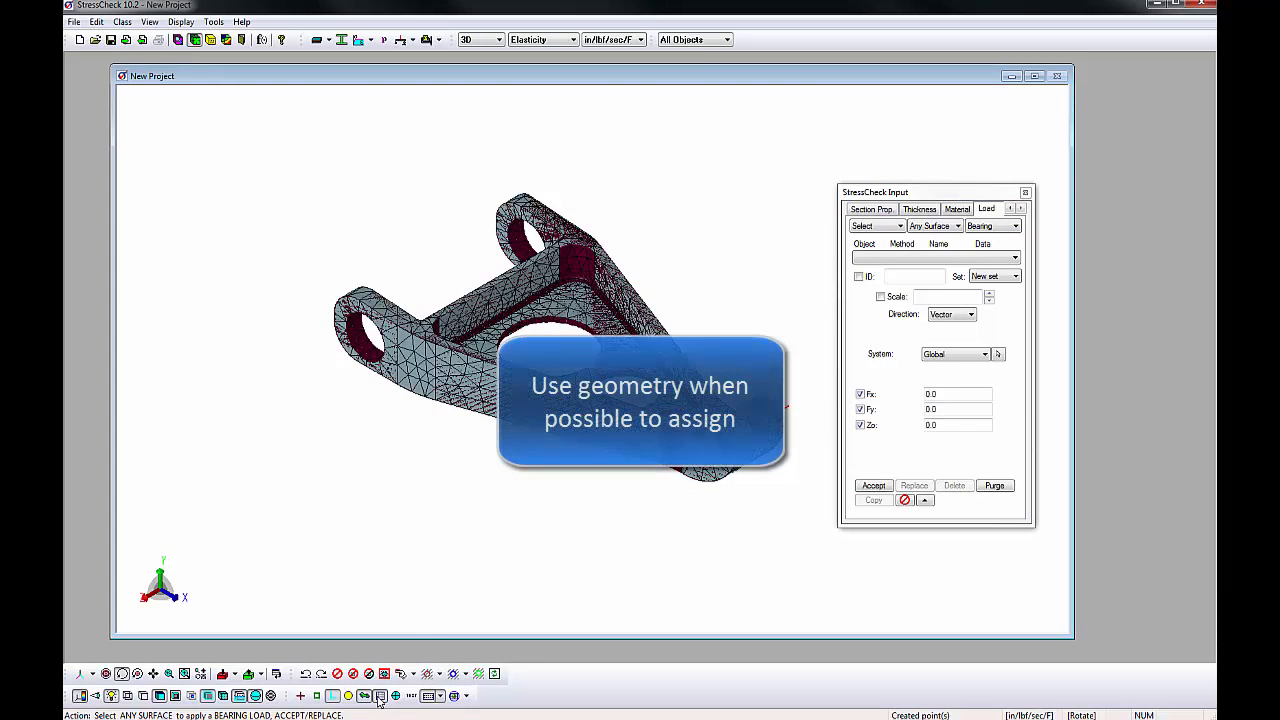
left_click(380, 696)
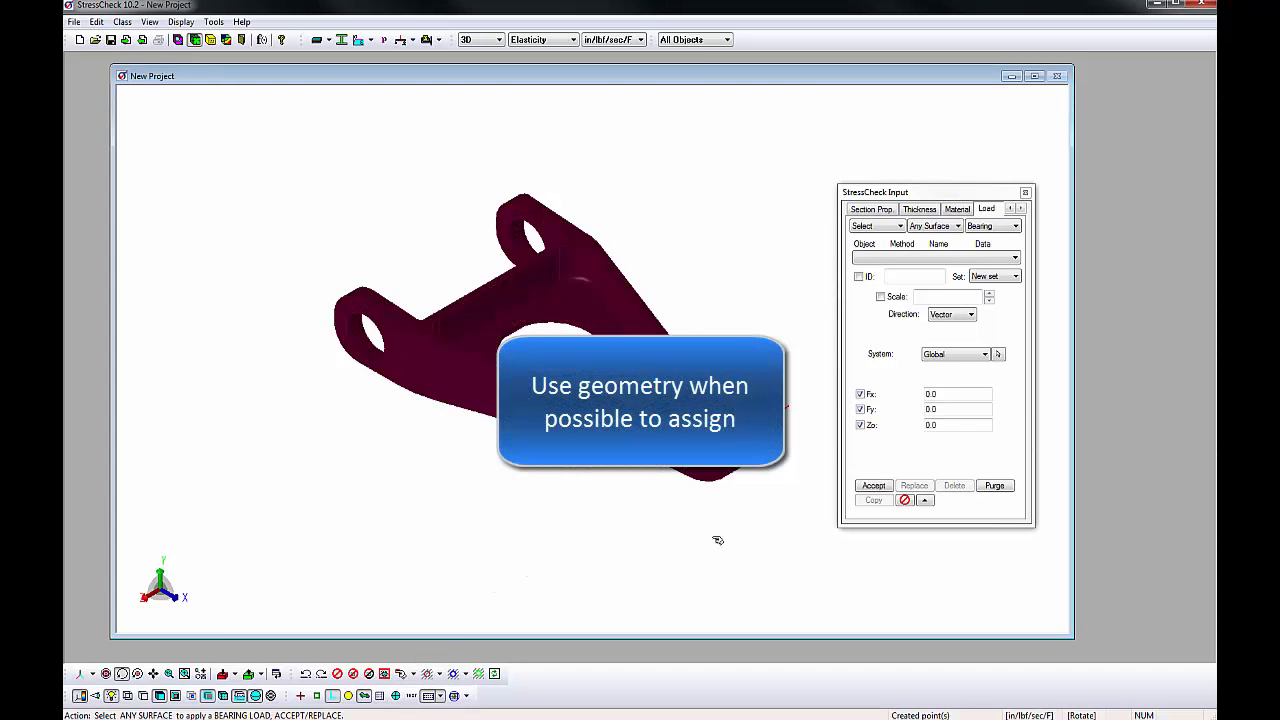
- Enter Bearing as the load ID and set the load direction to Mag./Dir
left_click(920, 276)
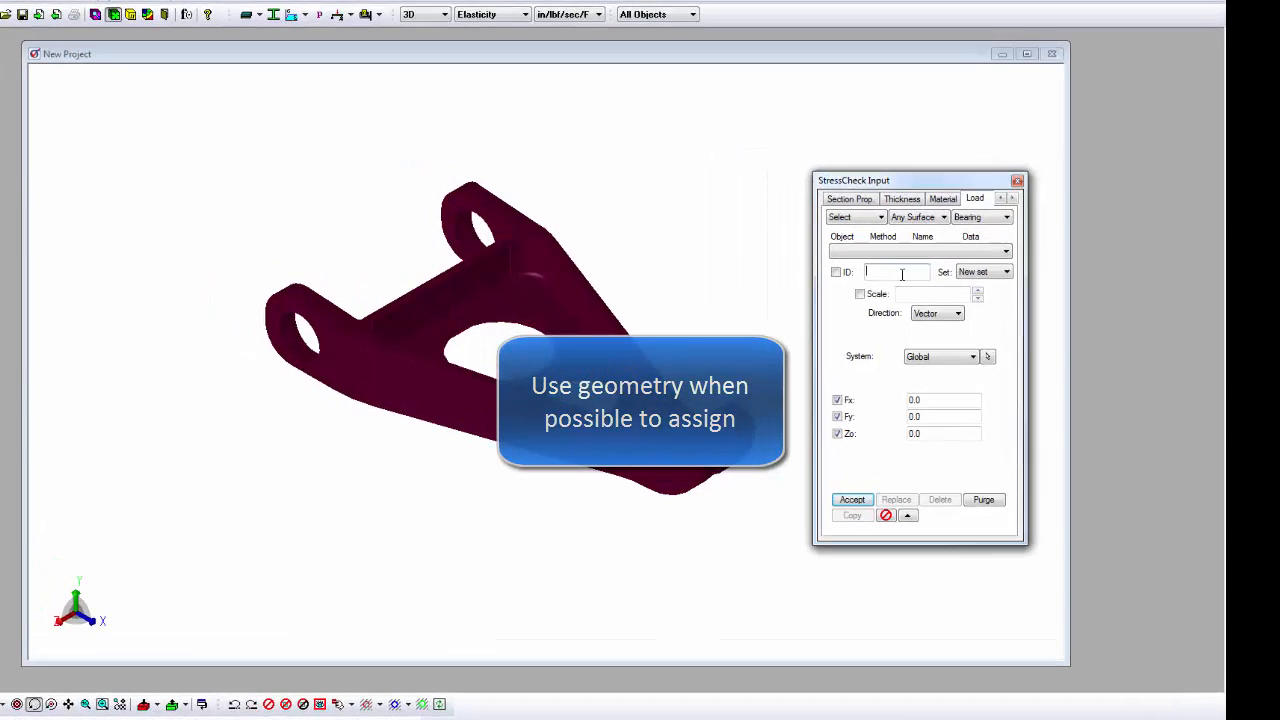
type("Bearing")
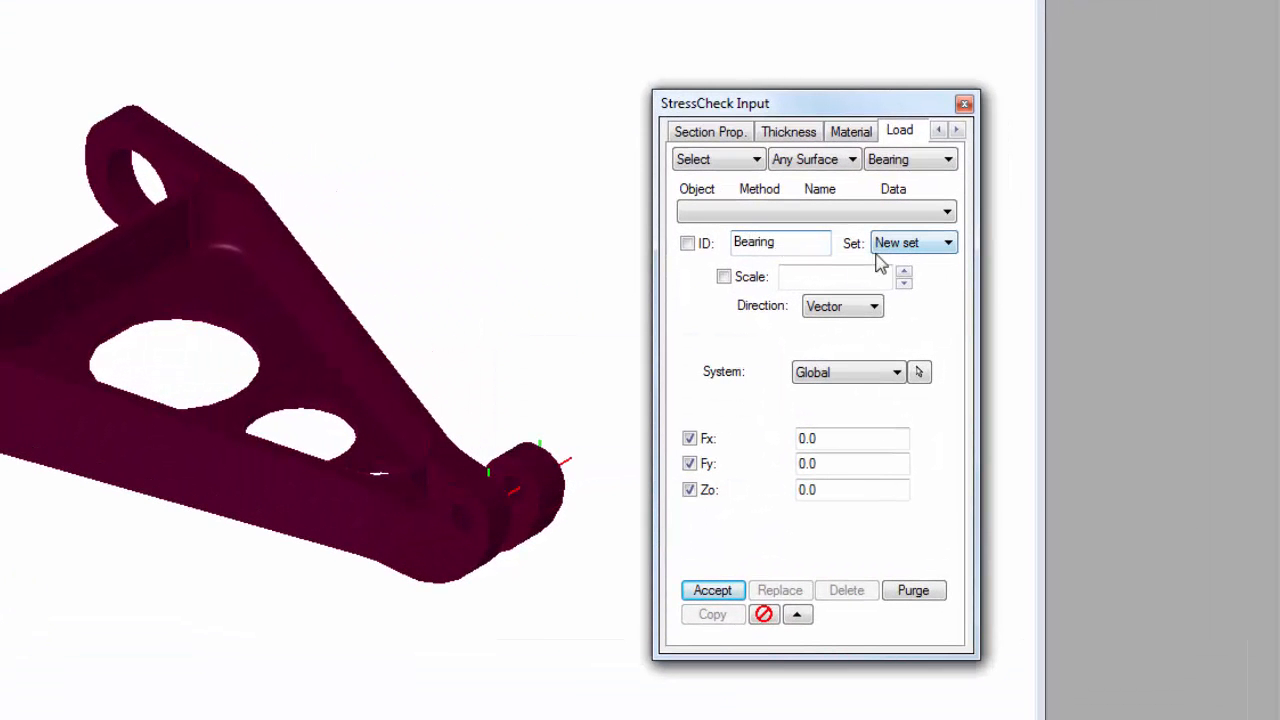
left_click(840, 306)
left_click(843, 344)
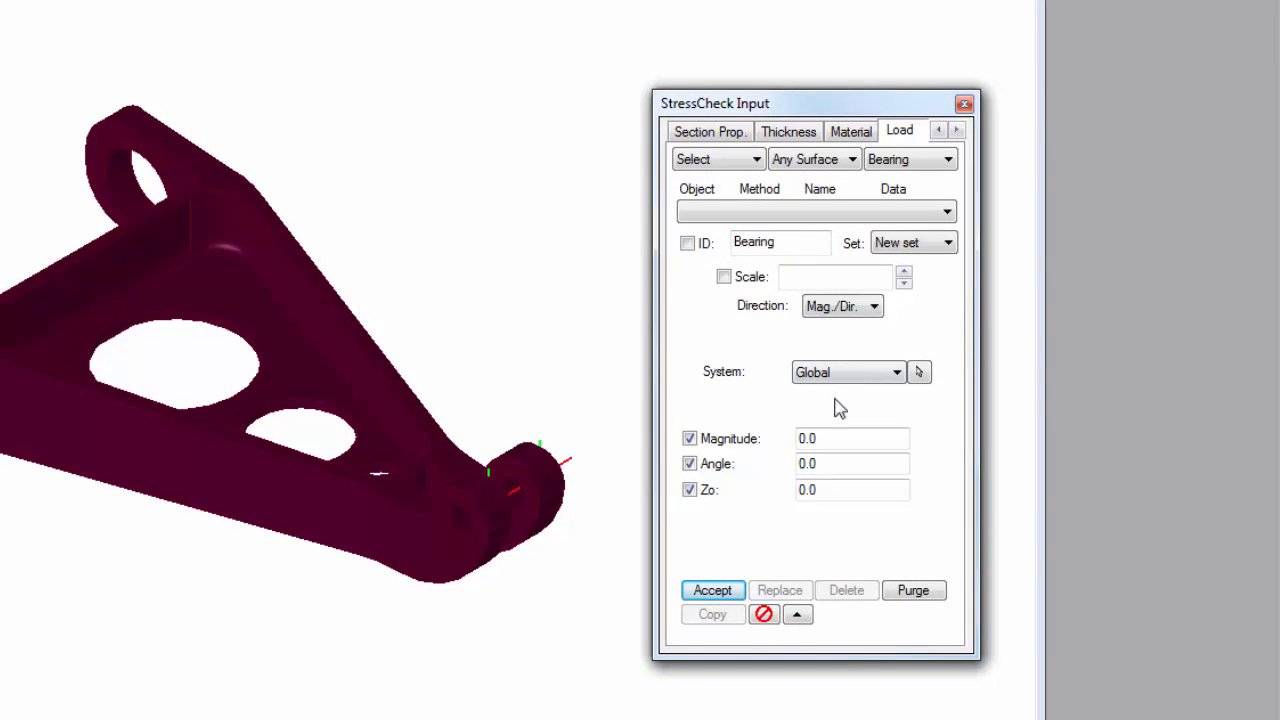
- Apply a bearing load of magnitude 1000 at angle 45 in system SYS1 to the hole surface of the near forward lug
left_click(919, 372)
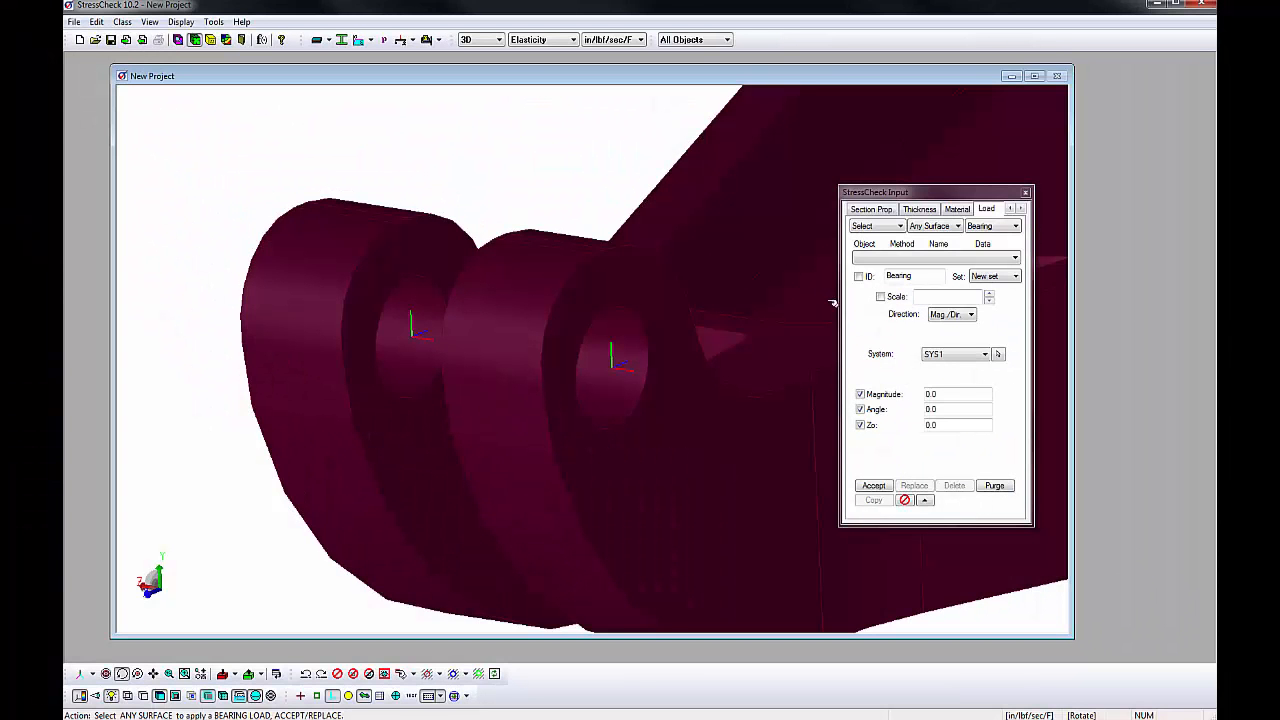
left_click(998, 355)
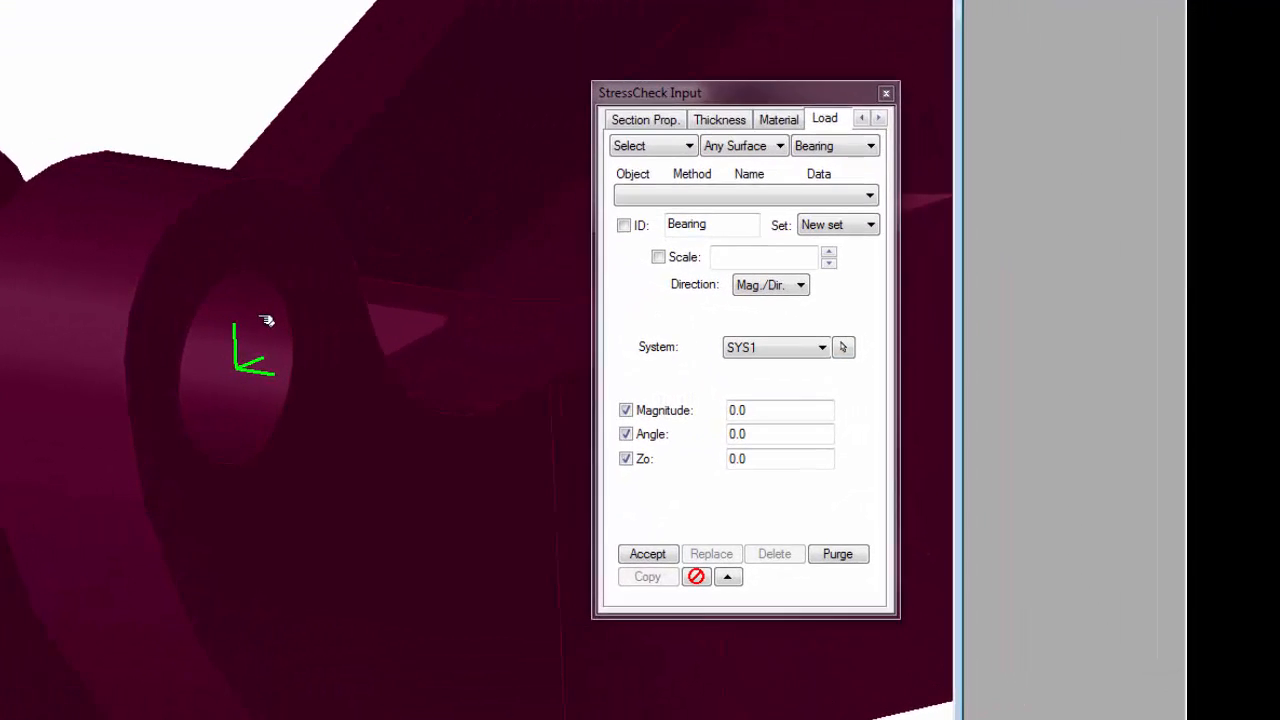
left_click(630, 337)
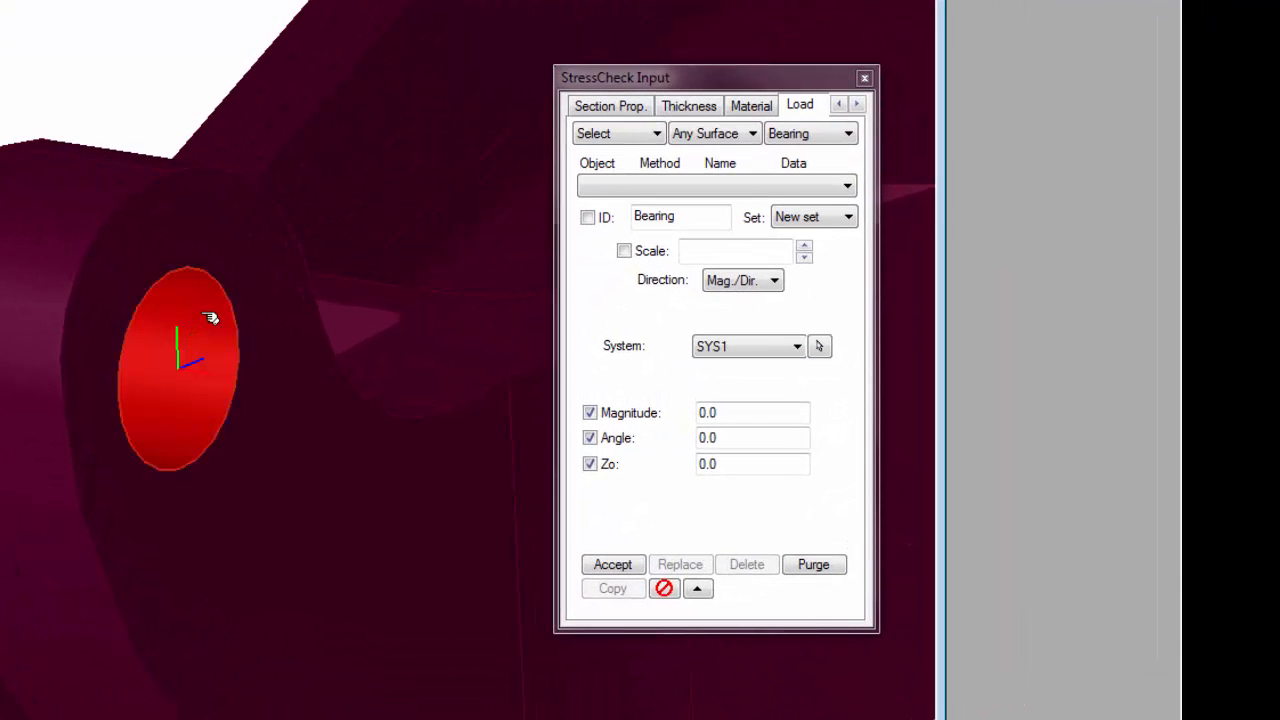
double_click(734, 414)
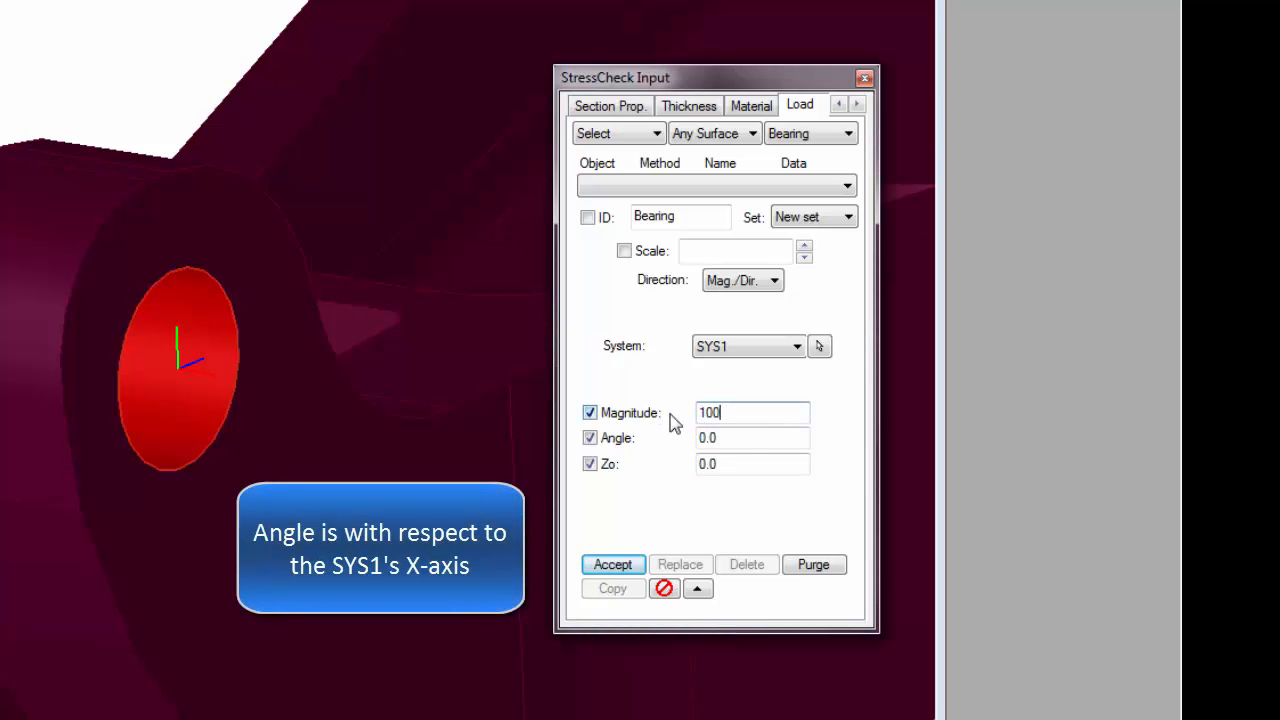
type("1000")
double_click(737, 437)
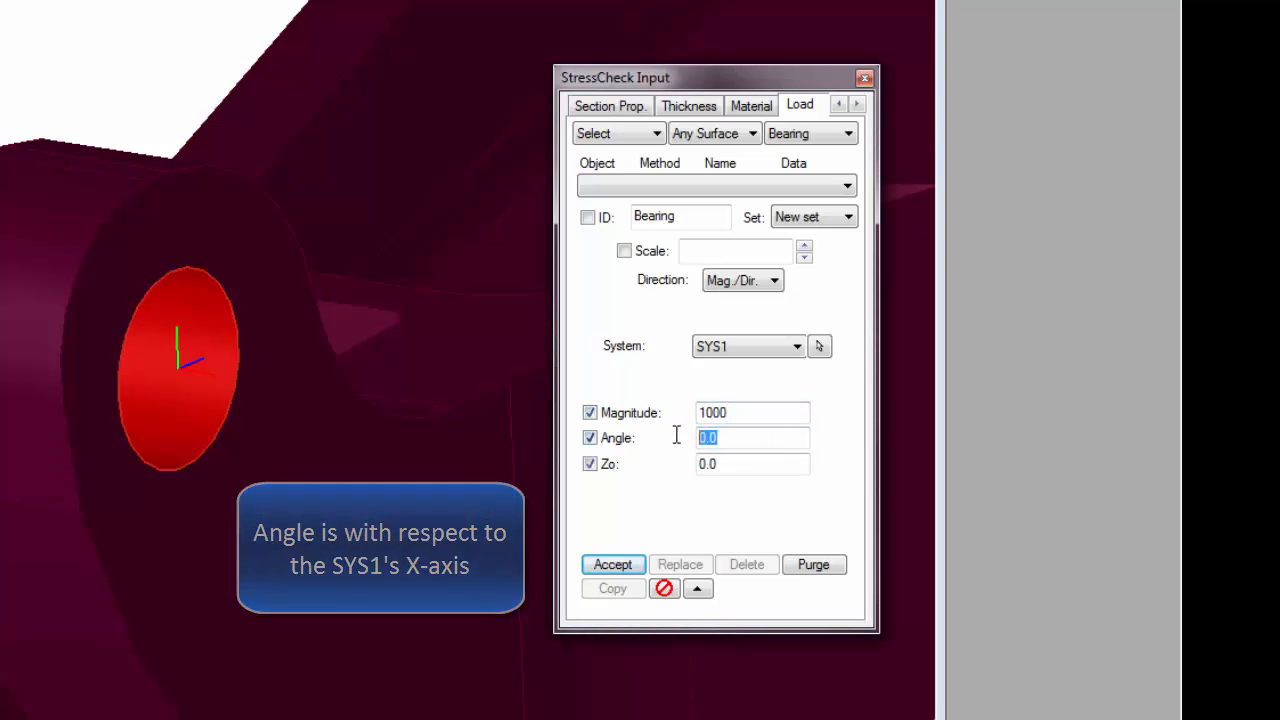
type("45")
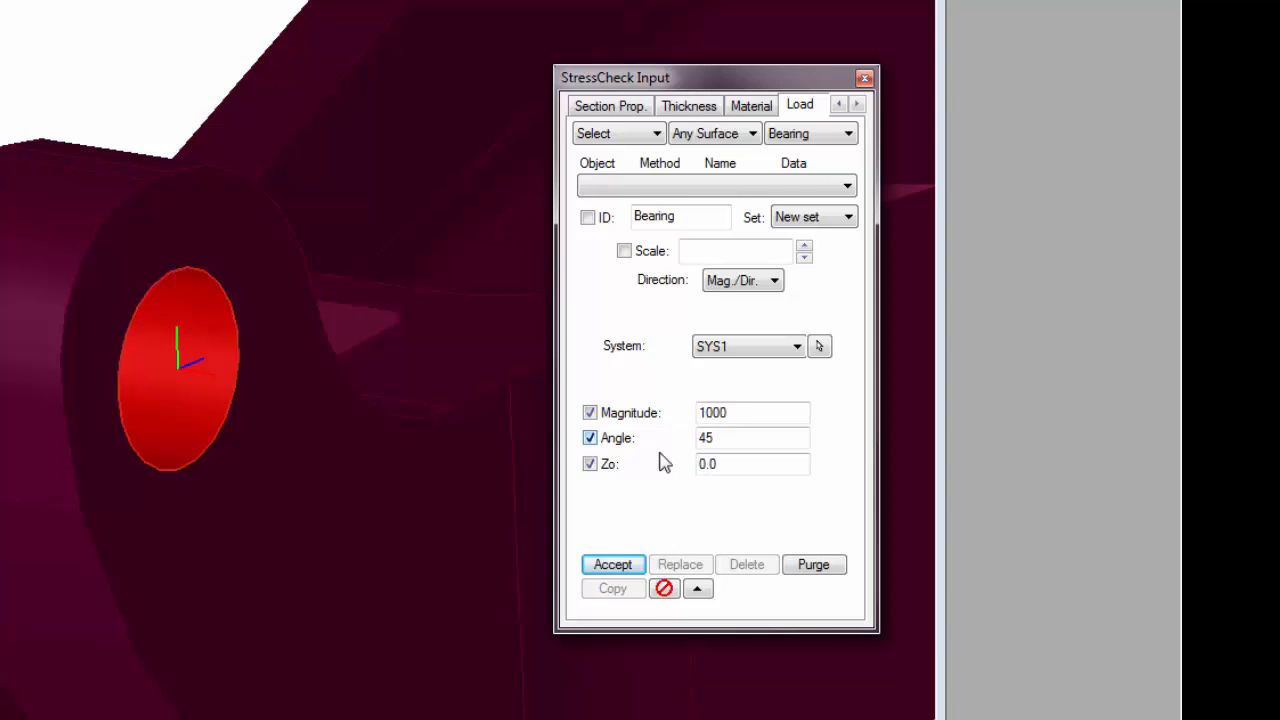
left_click(634, 563)
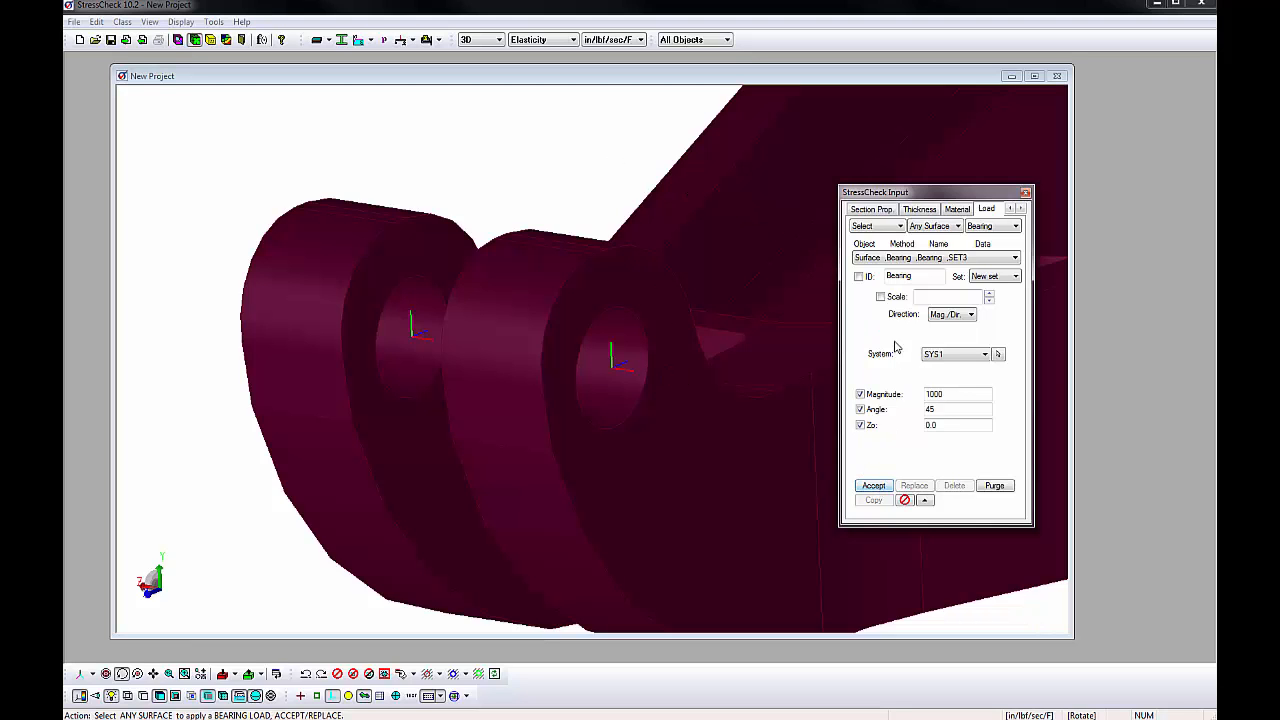
- Display the Bearing load's arrows and examine their distribution on the near lug hole from the side
left_click(858, 277)
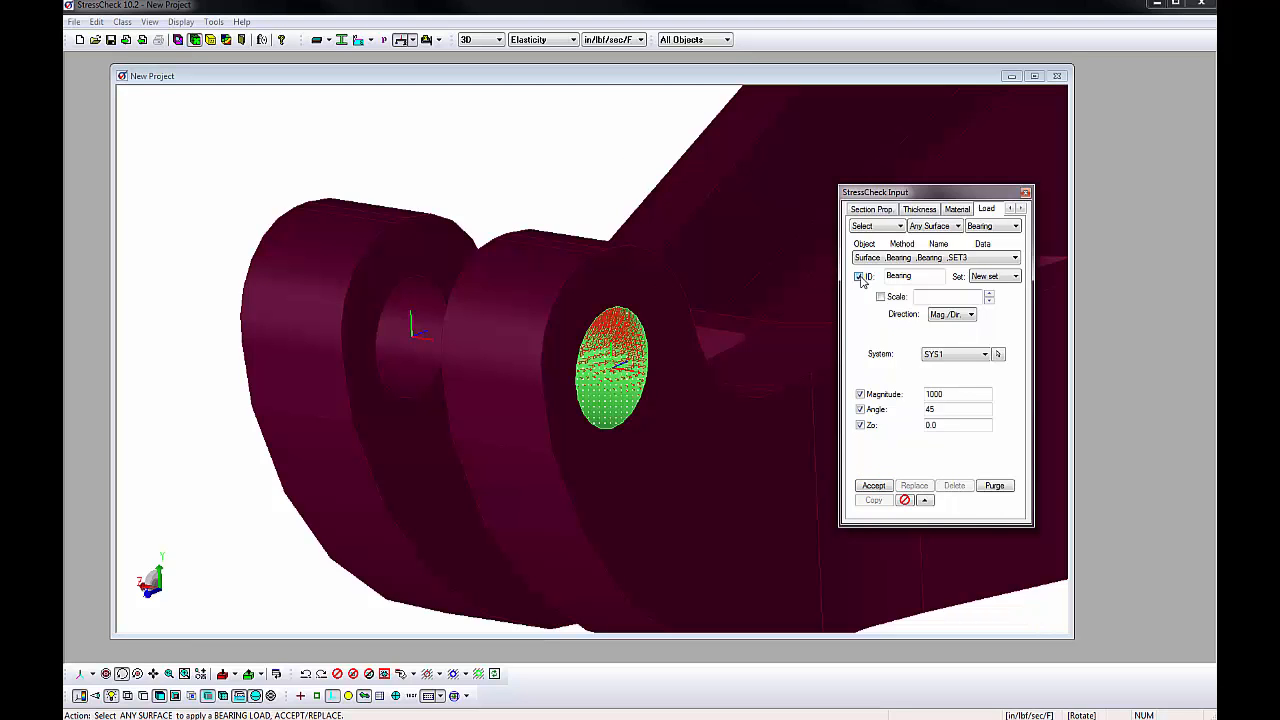
middle_click_drag(675, 456, 559, 446)
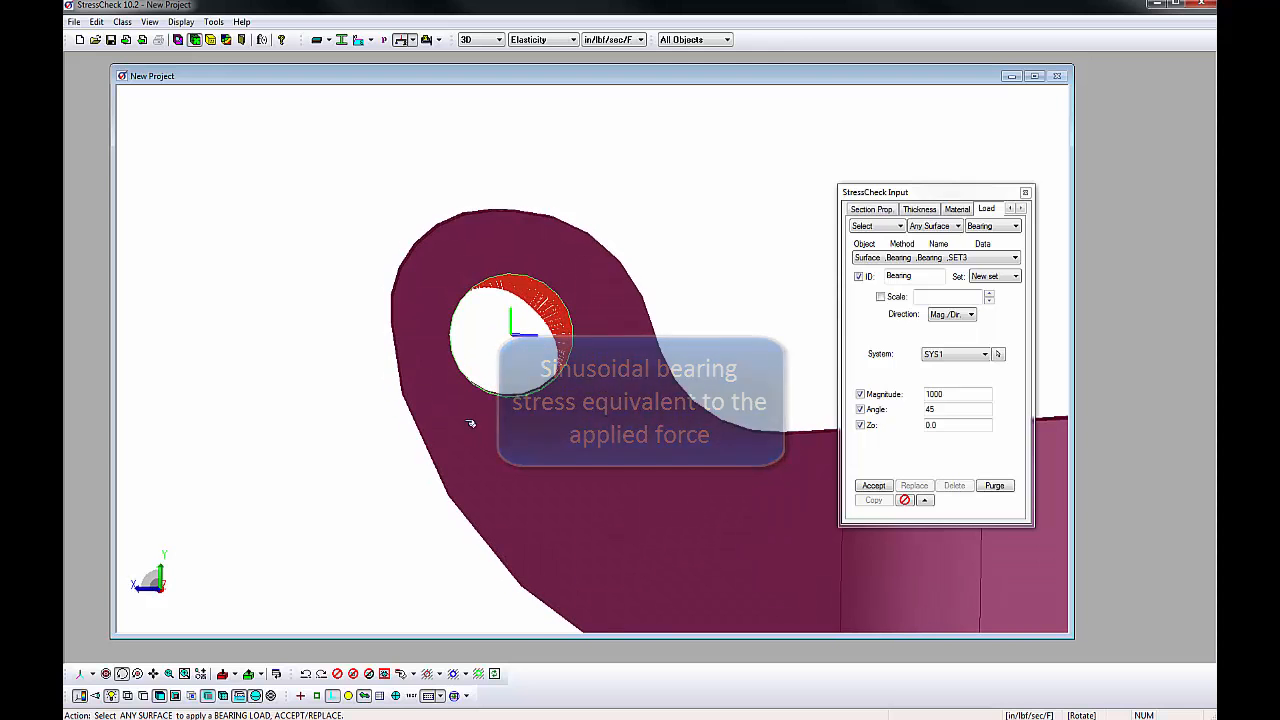
middle_click_drag(474, 423, 648, 456)
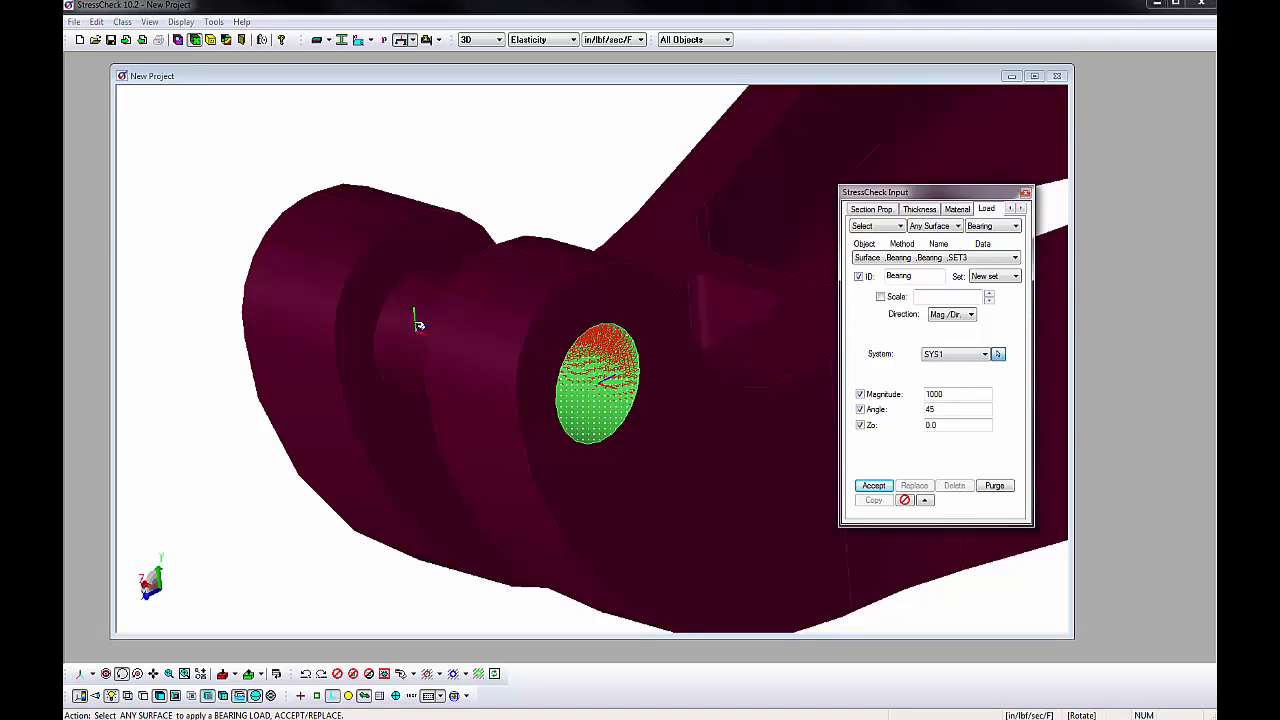
- Add a second bearing load of magnitude 2000 at angle 45 in system SYS2 to the other forward lug's hole surface
left_click(419, 325)
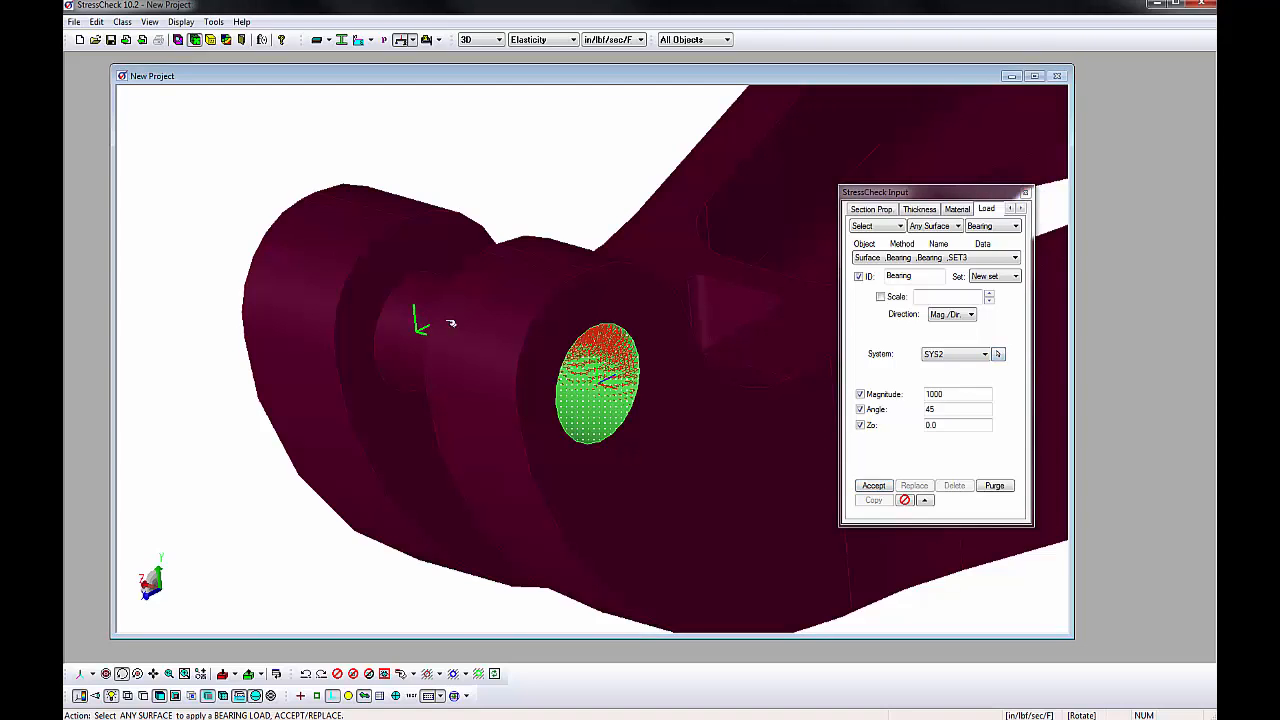
left_click(417, 297)
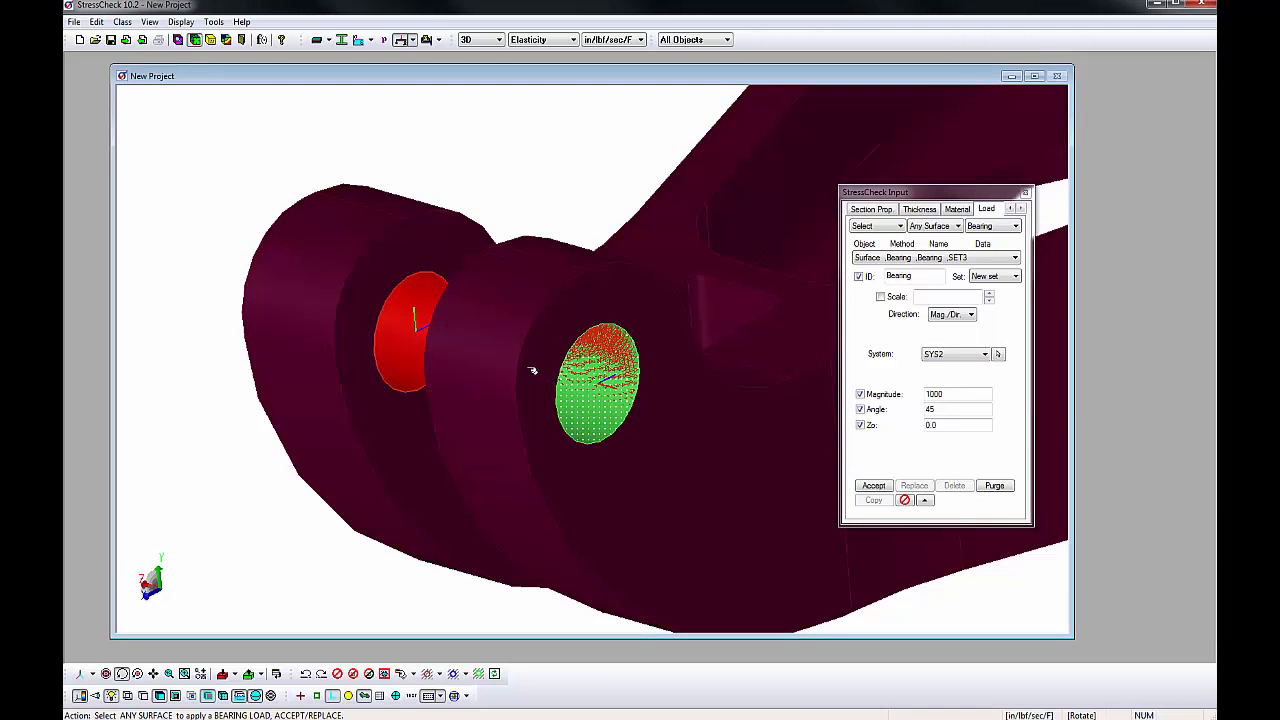
middle_click_drag(532, 371, 549, 375)
middle_click_drag(432, 359, 546, 356)
scroll(532, 330, "up", 1)
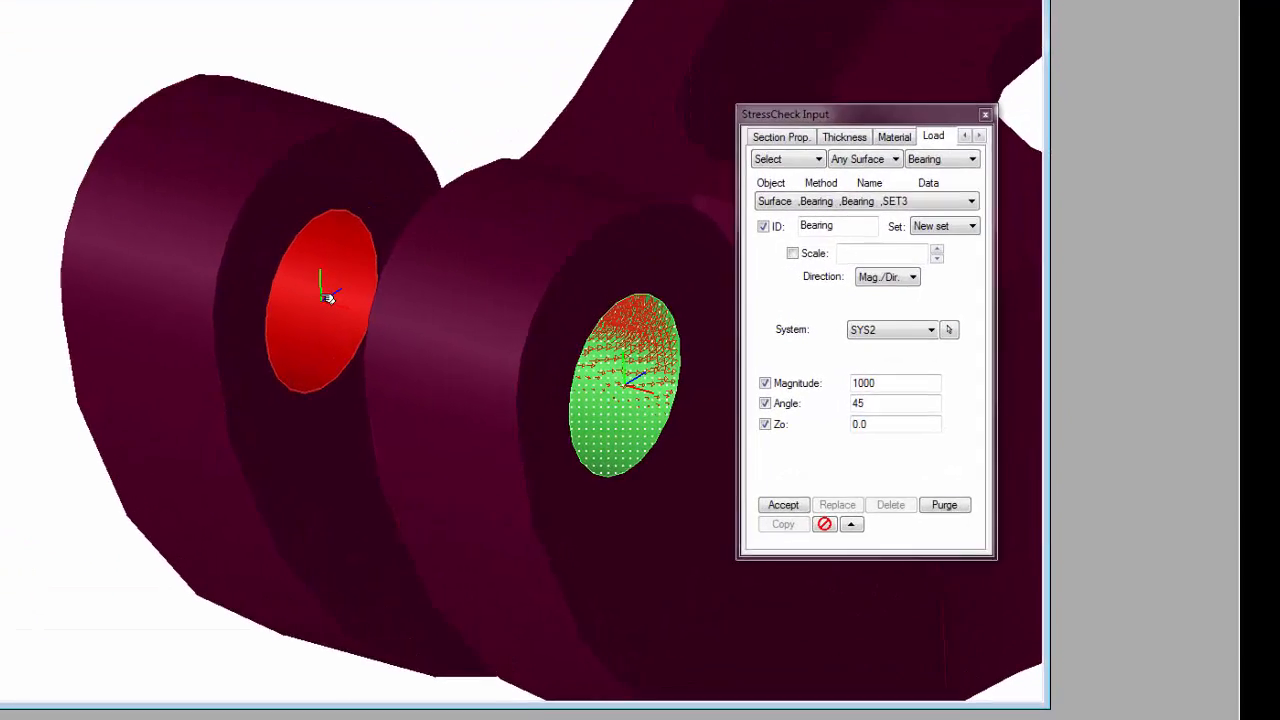
left_click_drag(877, 383, 832, 391)
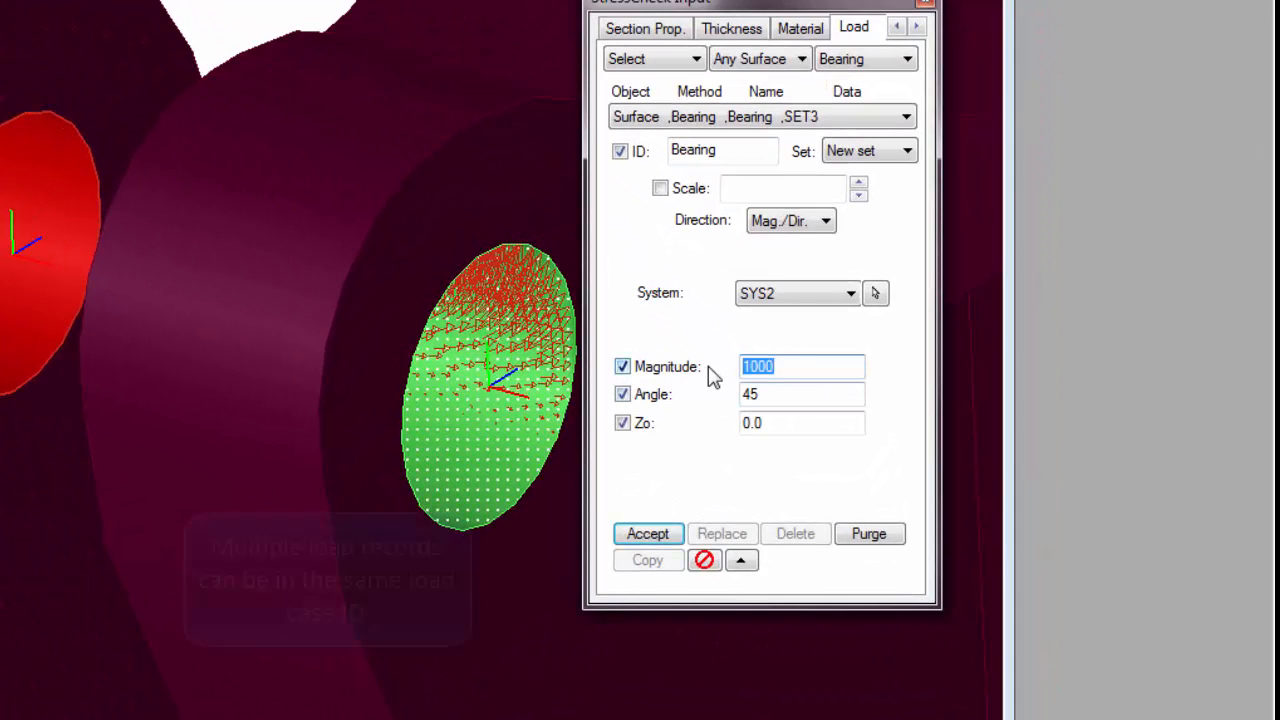
type("2000")
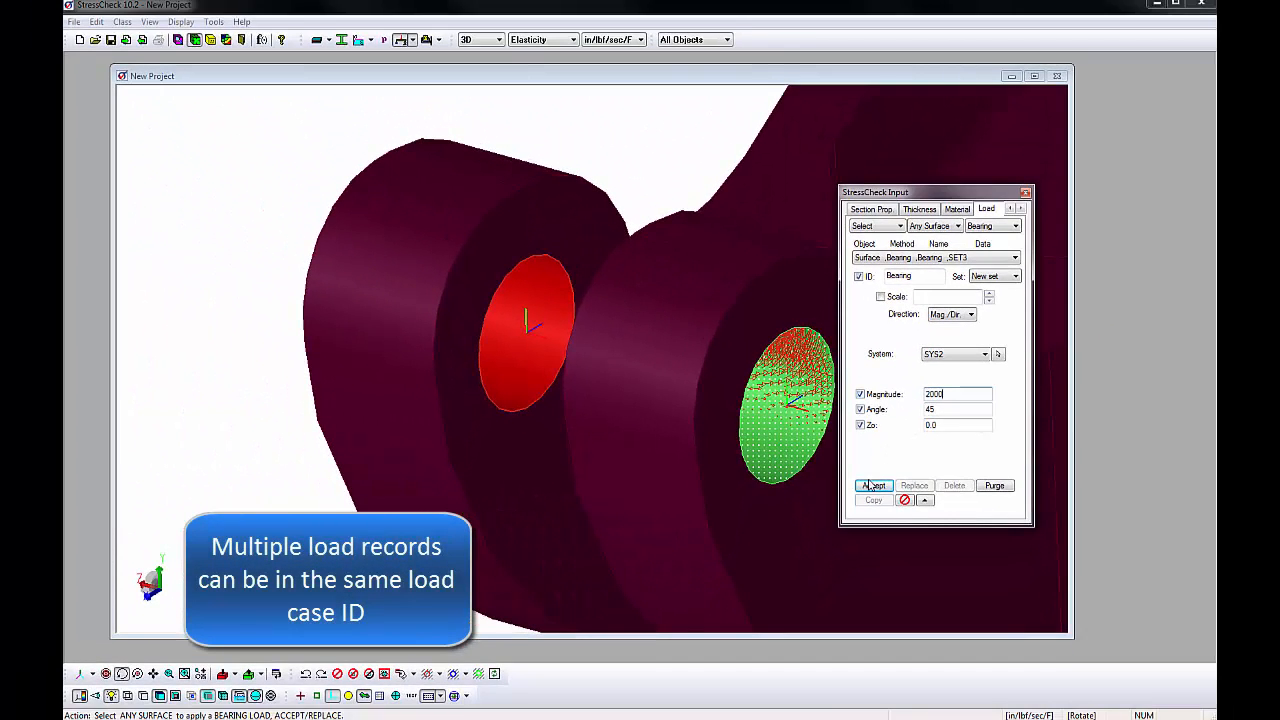
left_click(871, 487)
- Check the Bearing load on All Elements by Selection in system SYS2, examine the load summary and close it
middle_click_drag(669, 429, 660, 403)
scroll(712, 380, "down", 4)
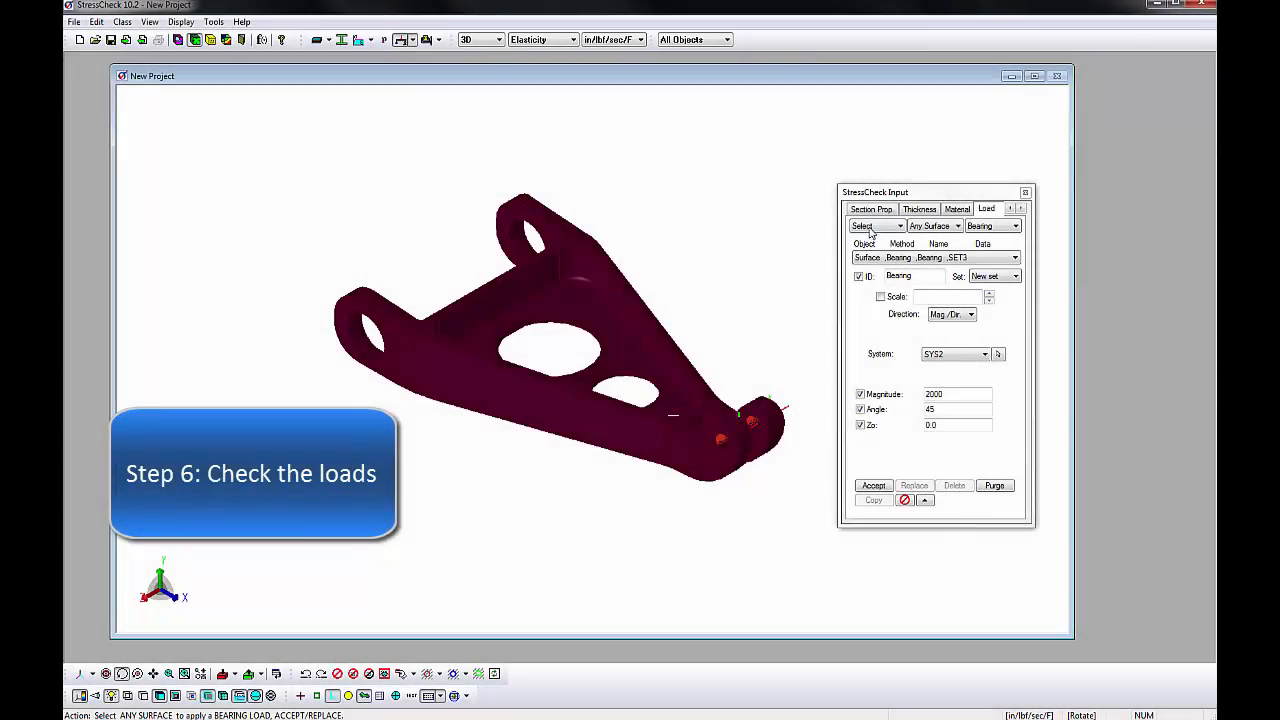
left_click(872, 228)
left_click(866, 238)
left_click(945, 226)
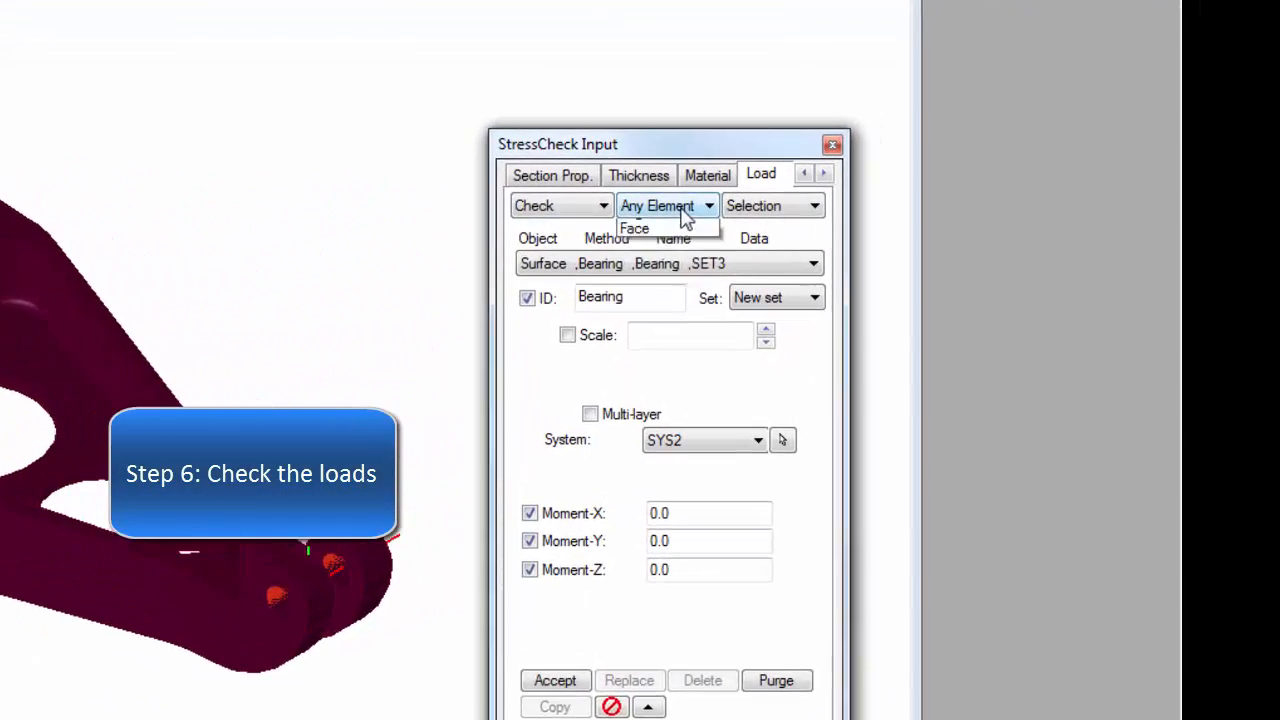
left_click(944, 238)
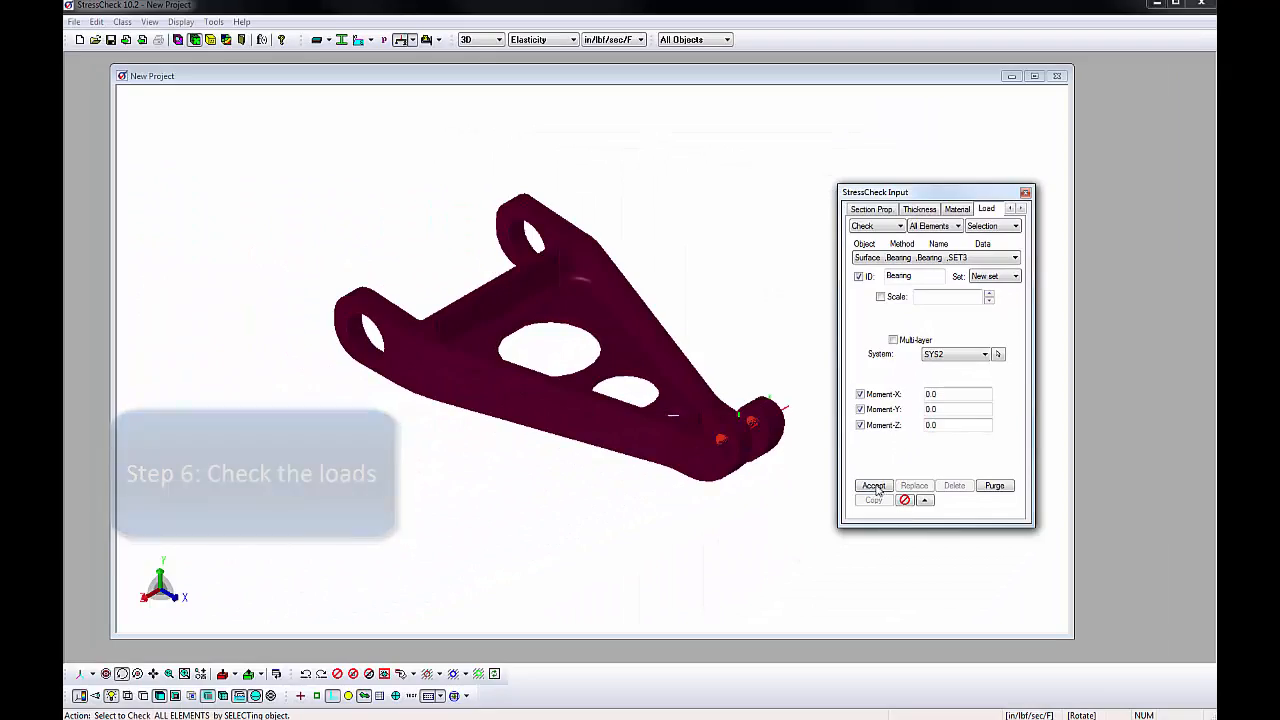
left_click(874, 486)
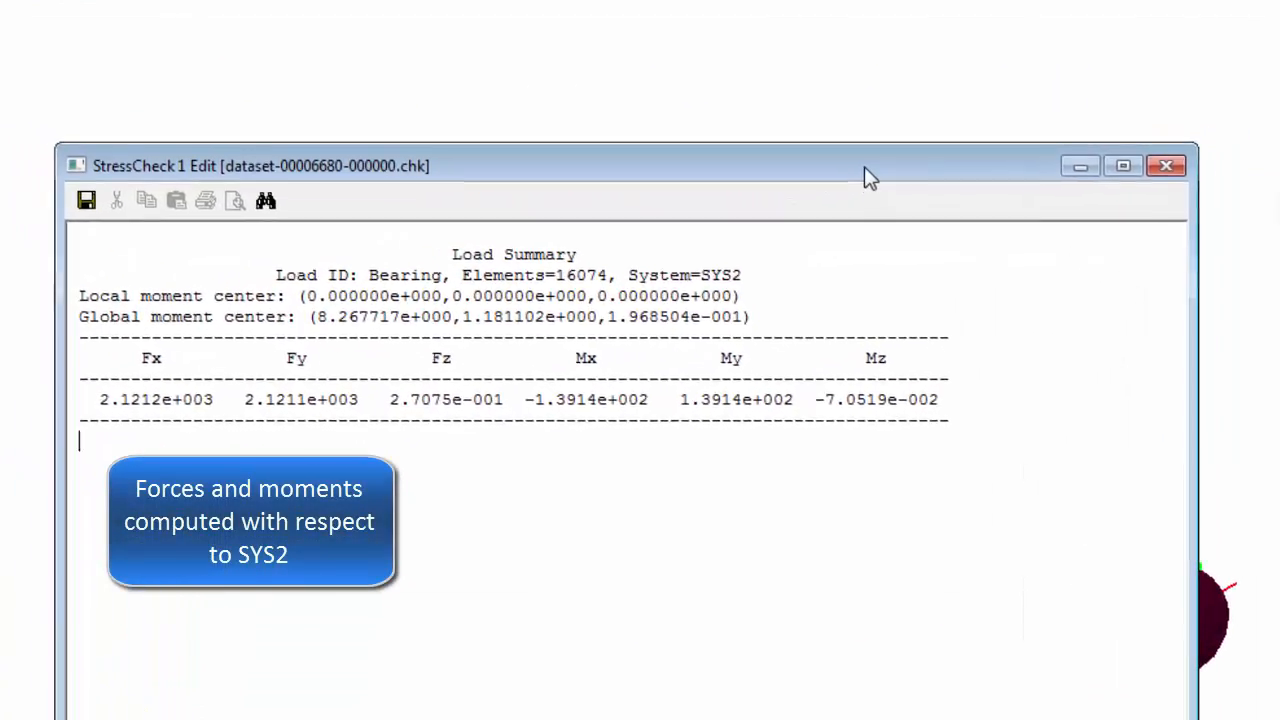
left_click(1194, 160)
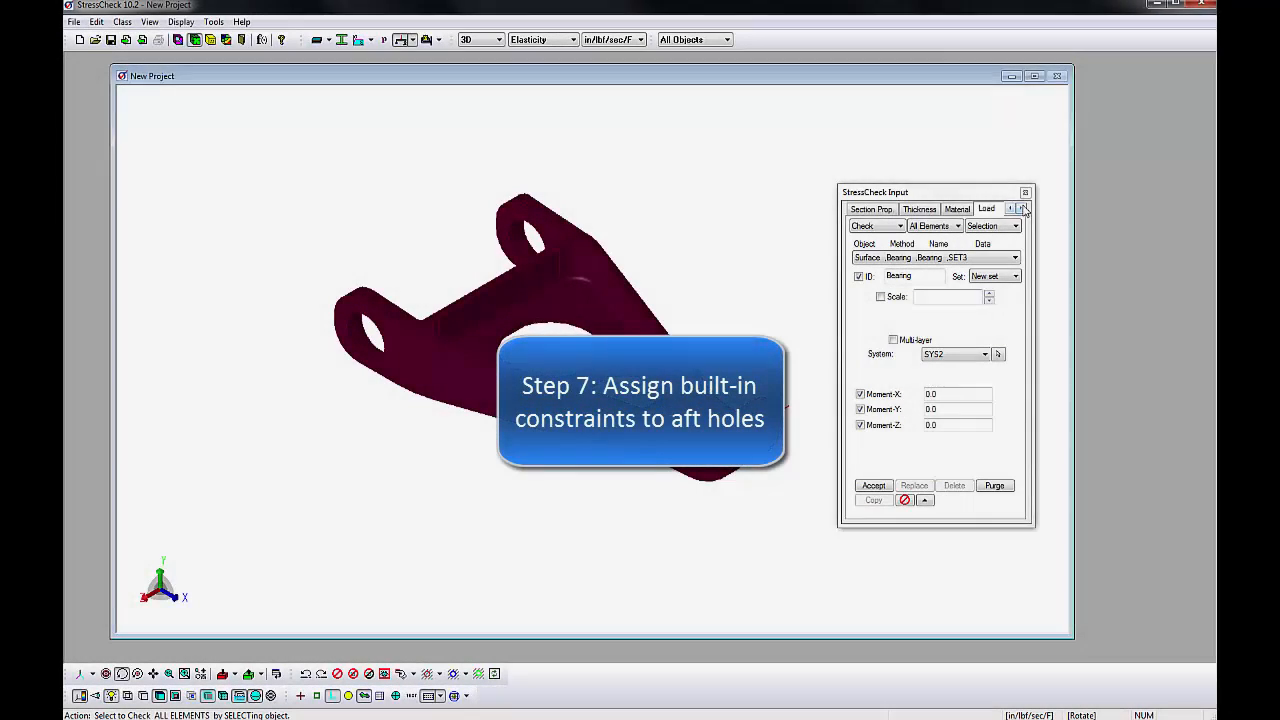
- Set up a Built-In constraint selection for Any Surface
left_click(1022, 208)
left_click(976, 210)
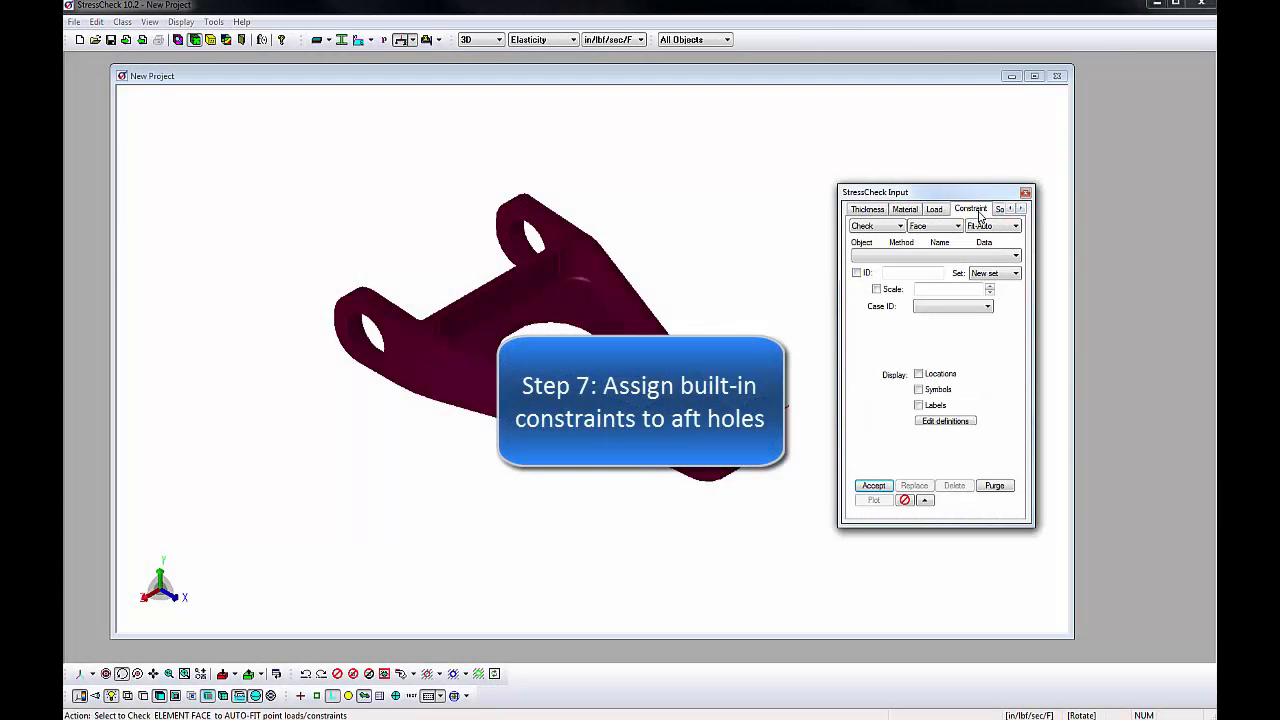
left_click(874, 226)
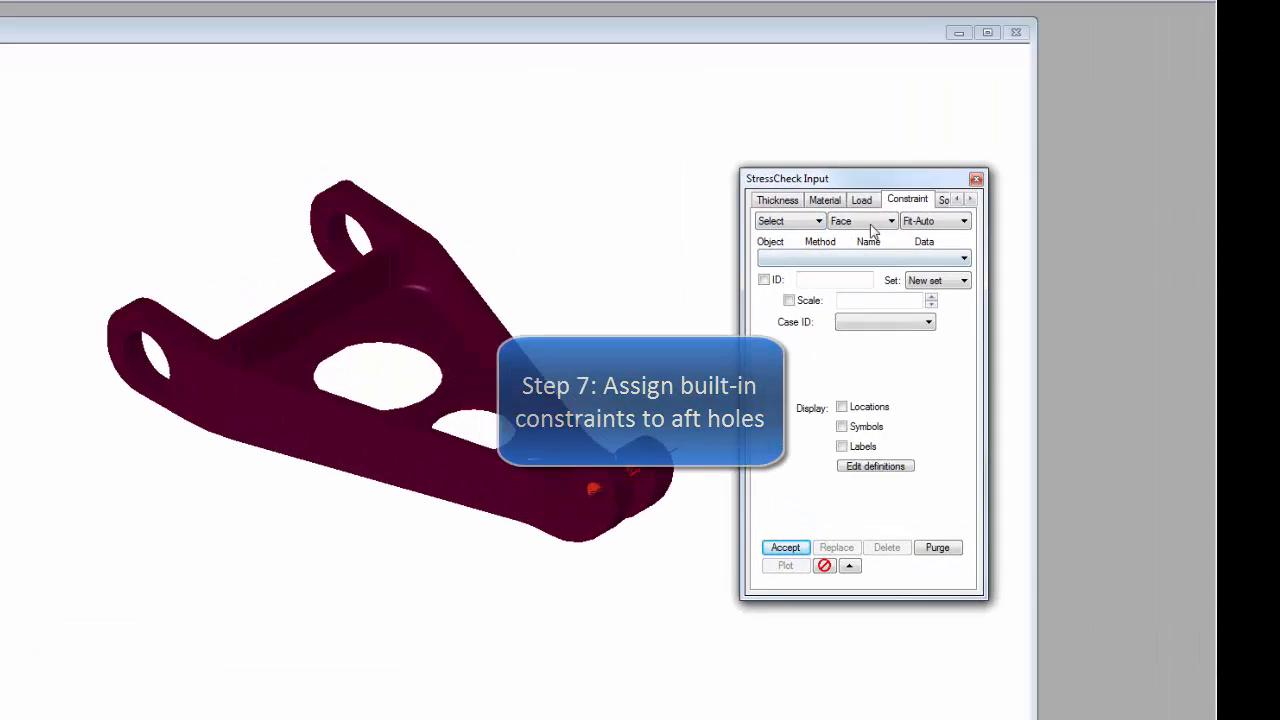
left_click(944, 228)
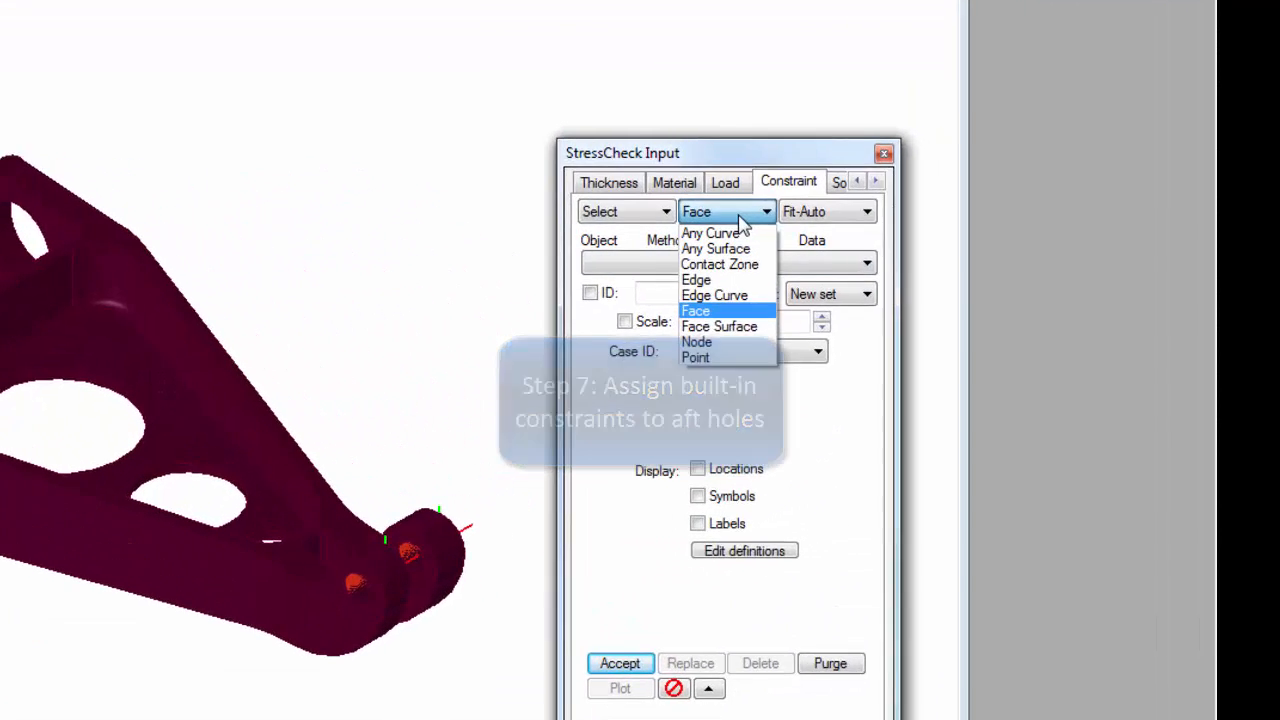
left_click(742, 249)
left_click(842, 215)
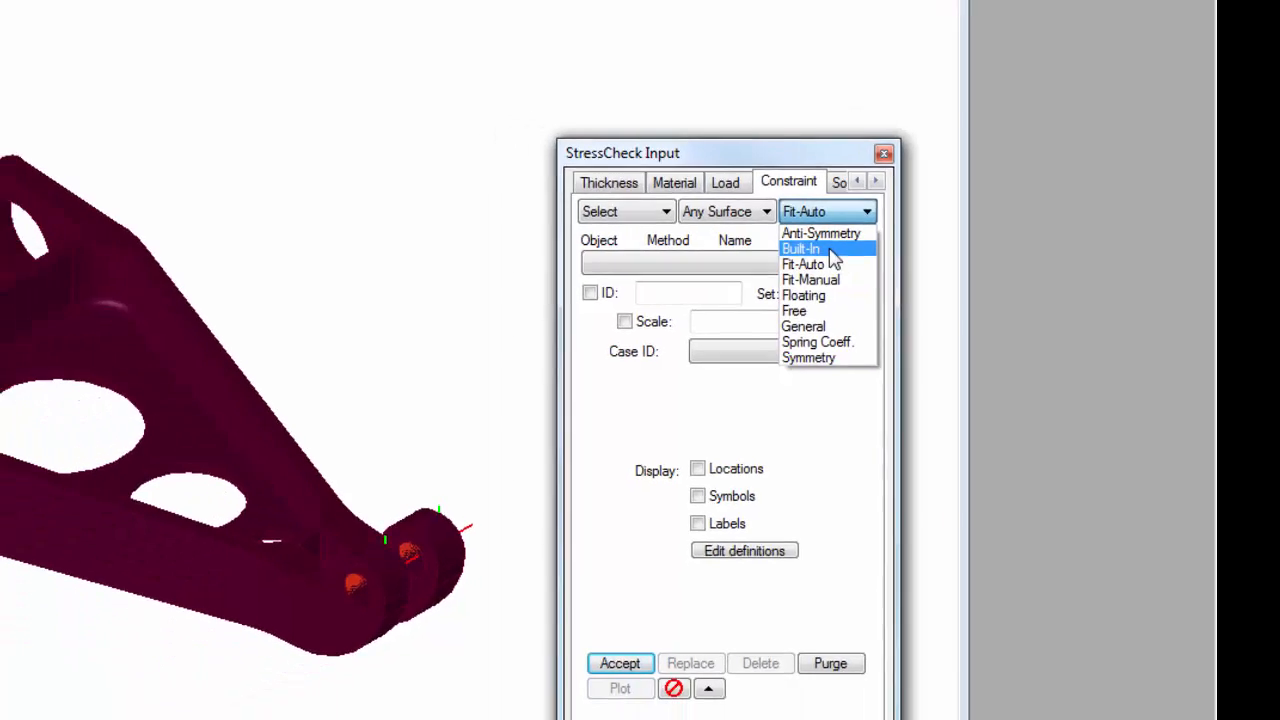
left_click(780, 249)
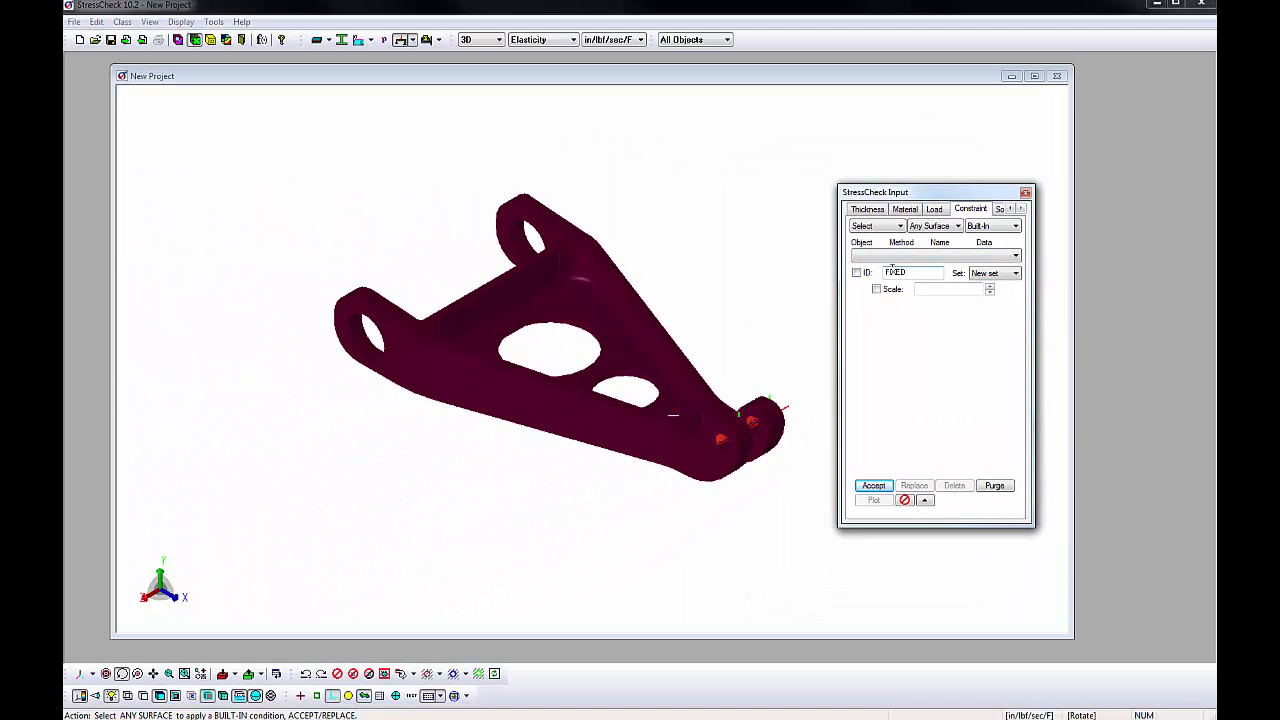
- Apply the built-in constraint with ID FIXED to the hole surfaces of the two aft lugs
left_click(527, 243)
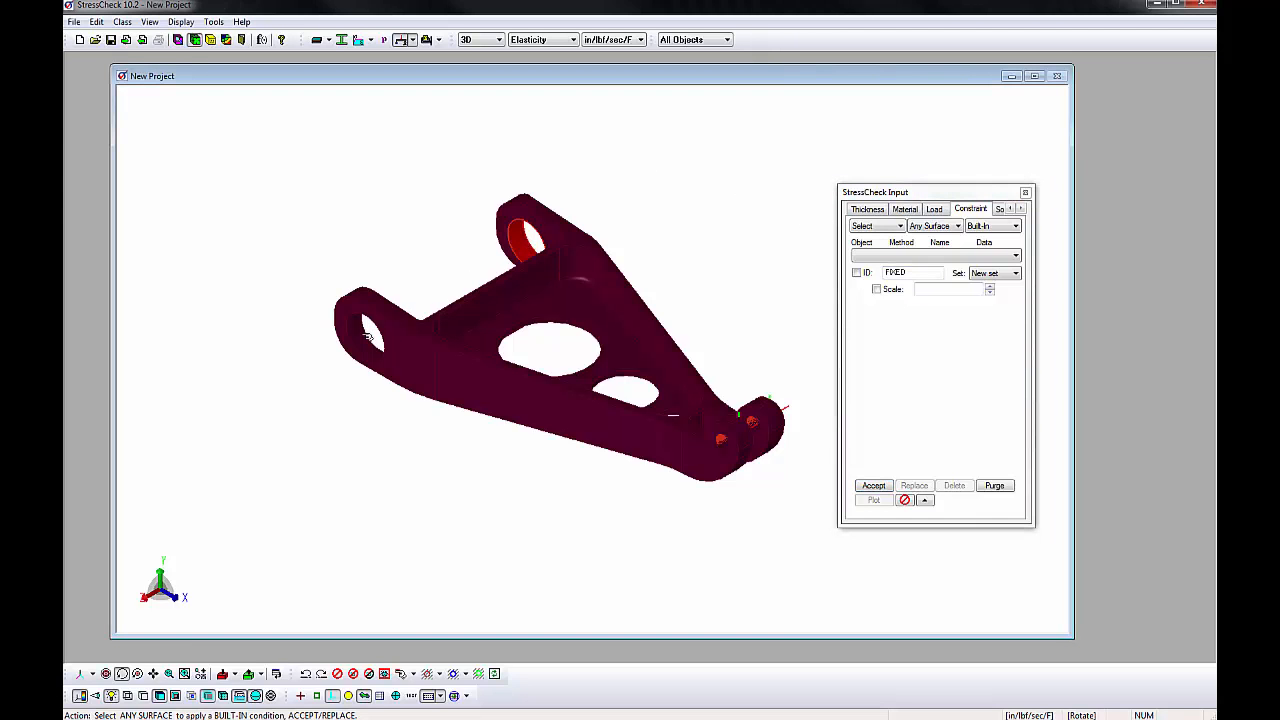
left_click(367, 337)
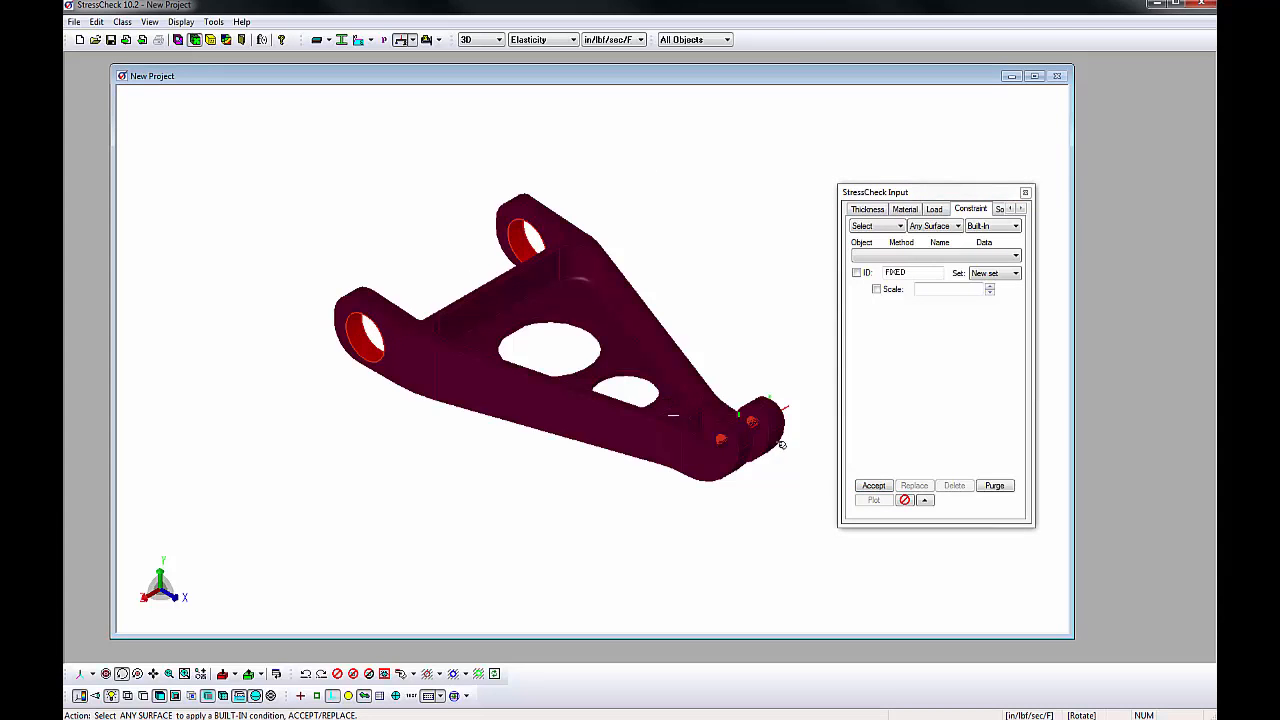
left_click(872, 487)
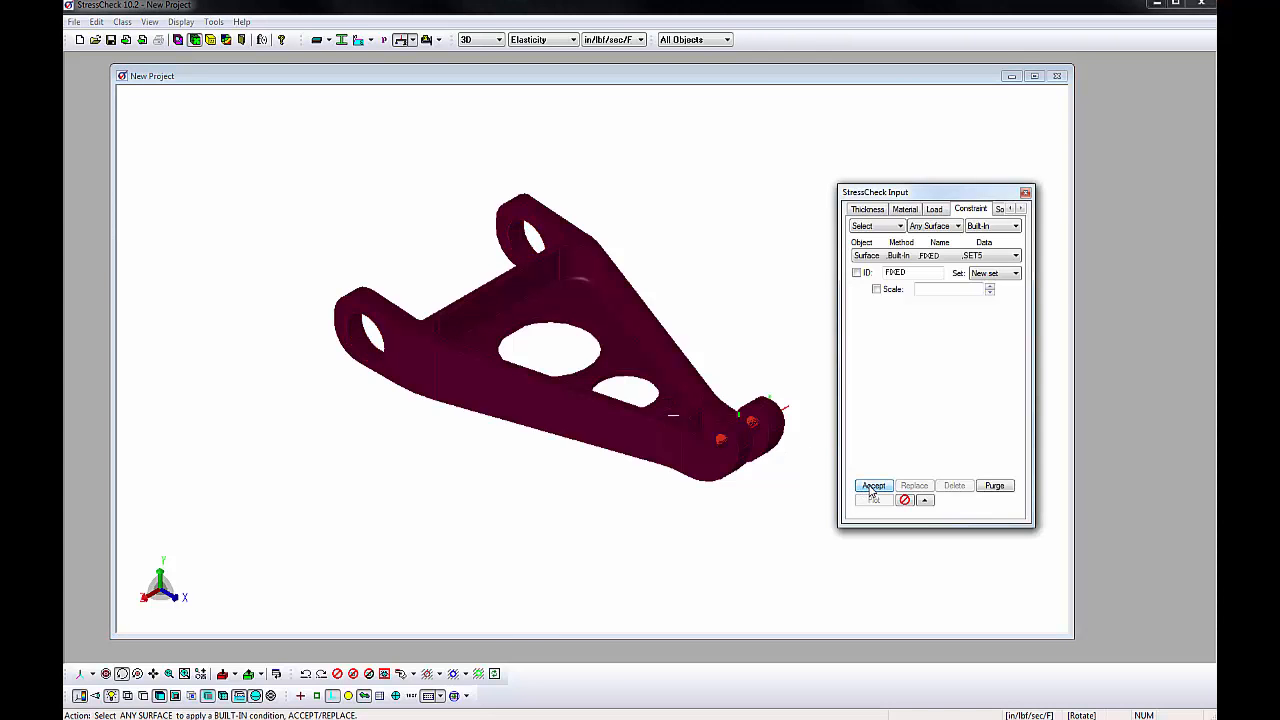
- Show the mesh elements in place of the surfaces and display the FIXED constraint on the model
left_click(466, 696)
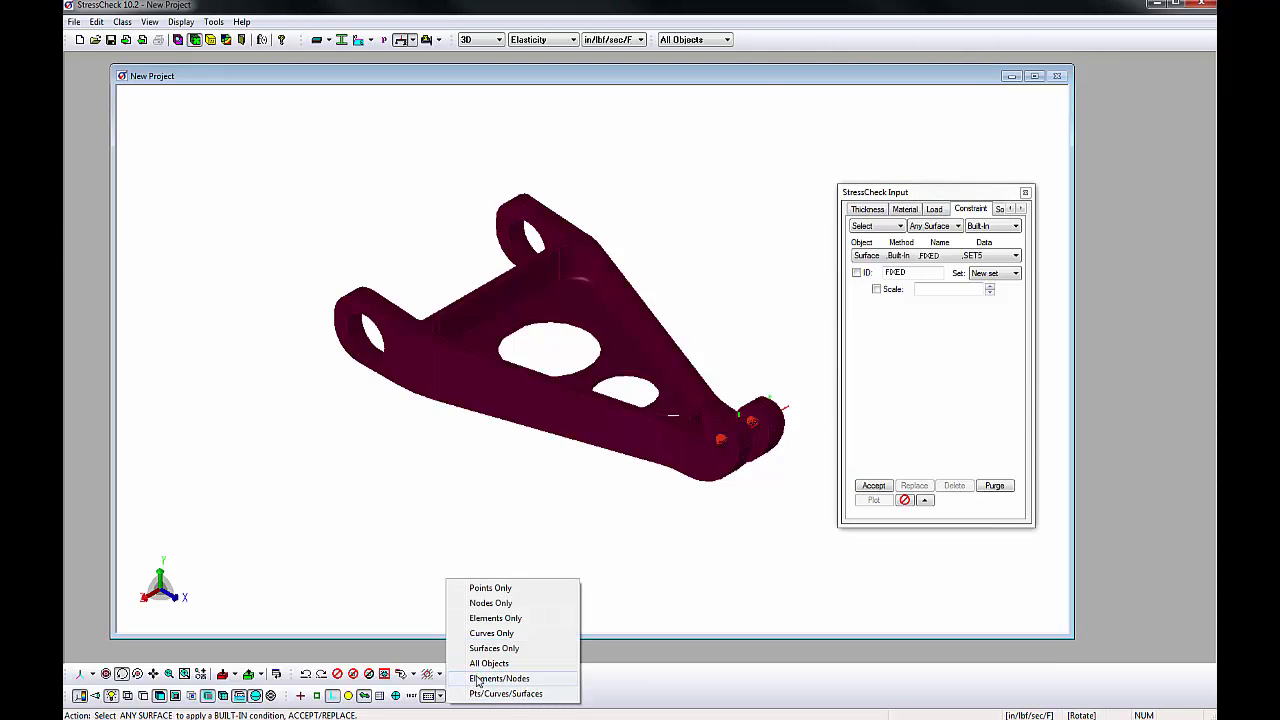
left_click(491, 633)
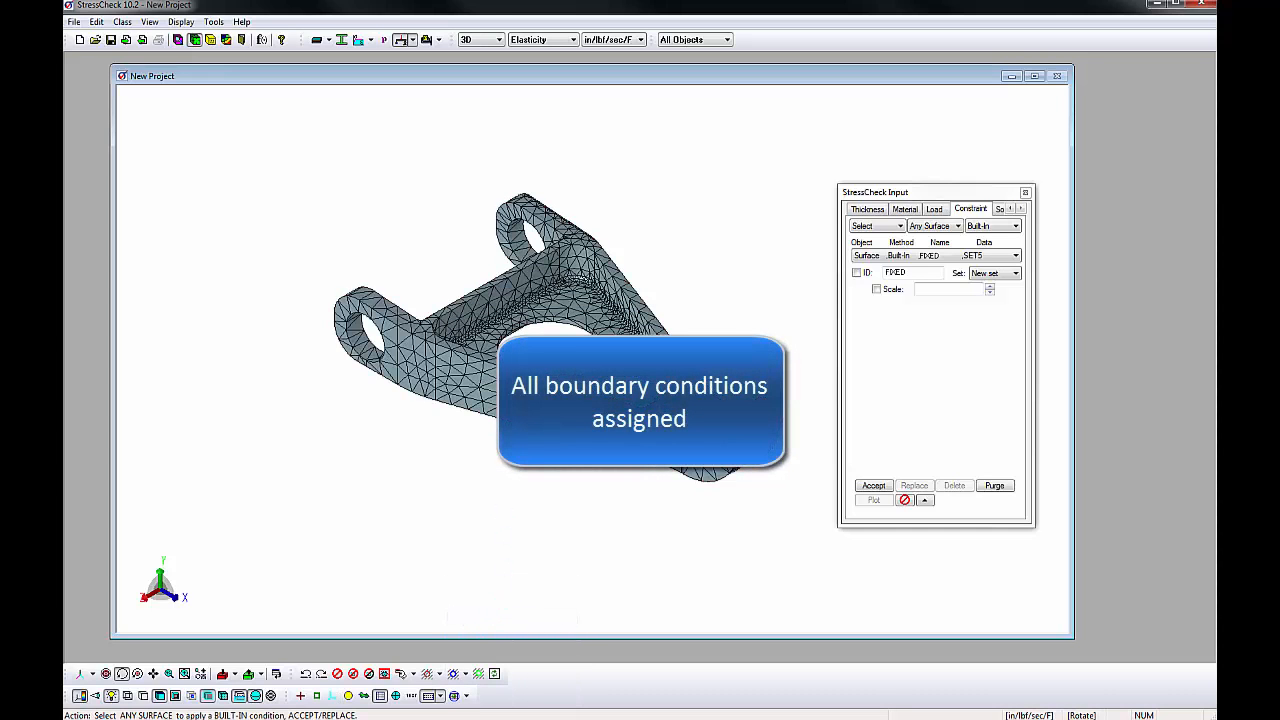
left_click(856, 273)
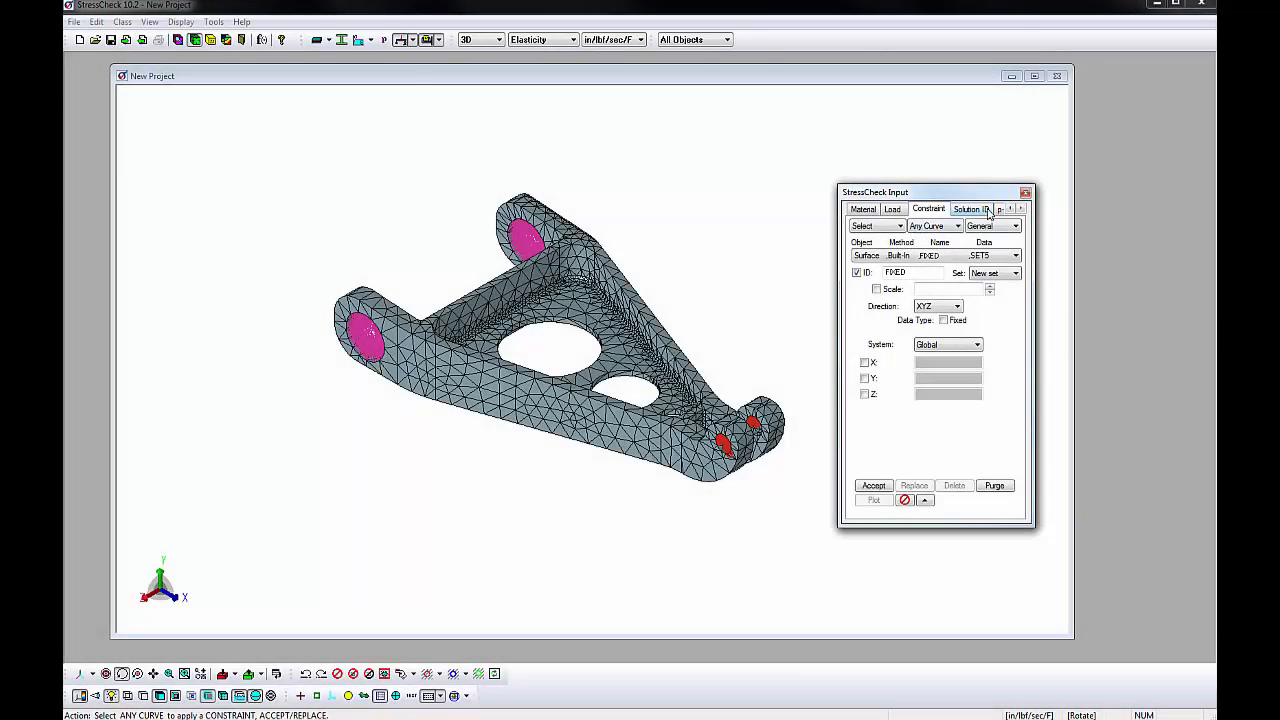
- Define the solution ID SOL, pairing the BEARING load record with the FIXED constraint record
left_click(970, 209)
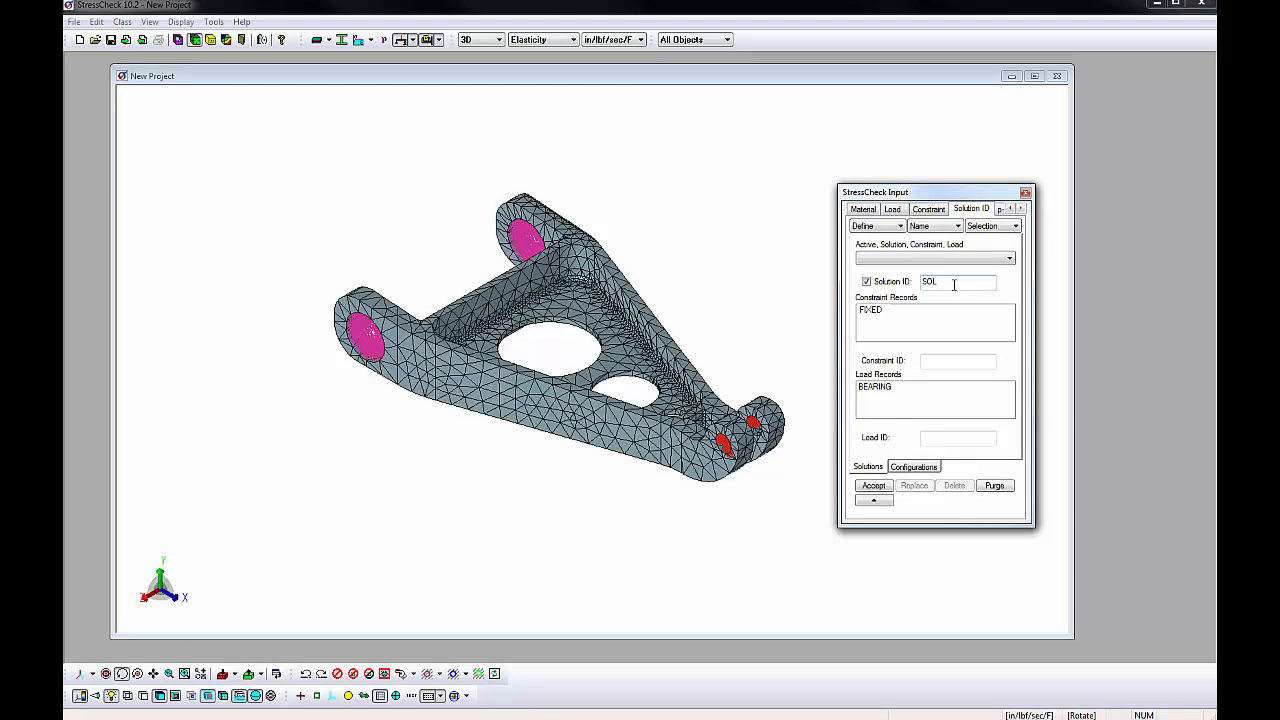
left_click(883, 387)
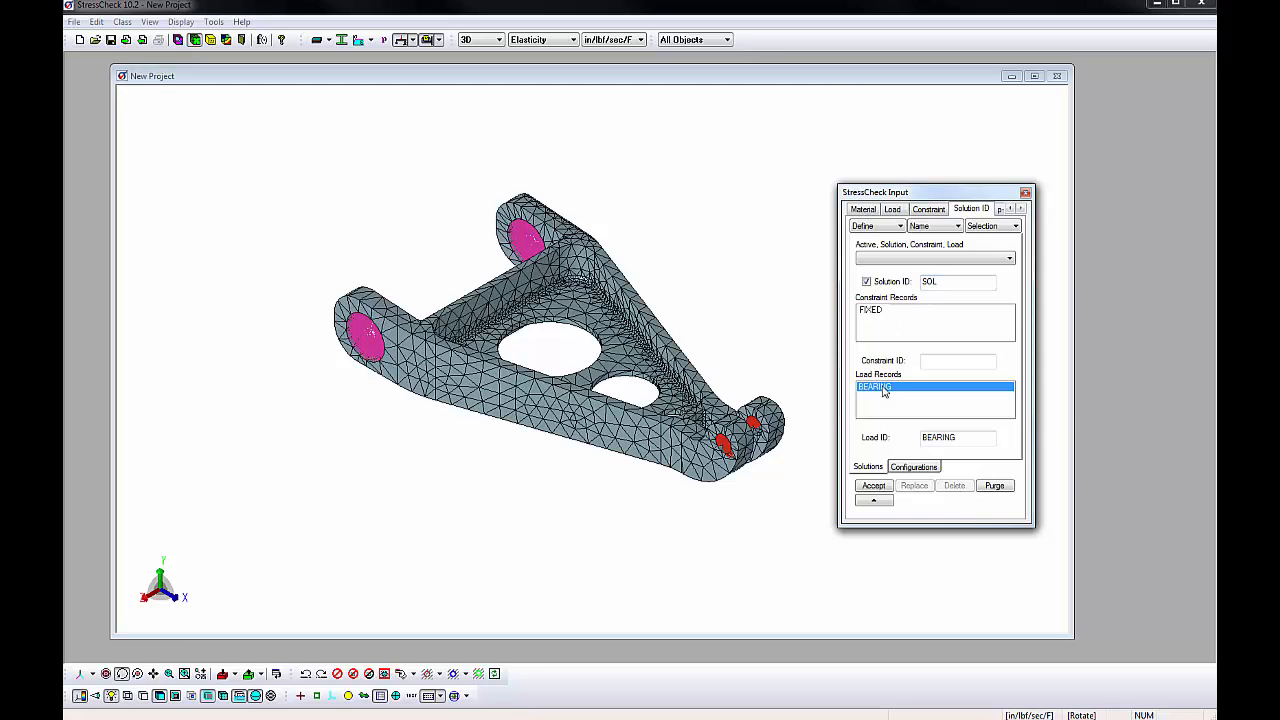
left_click(874, 310)
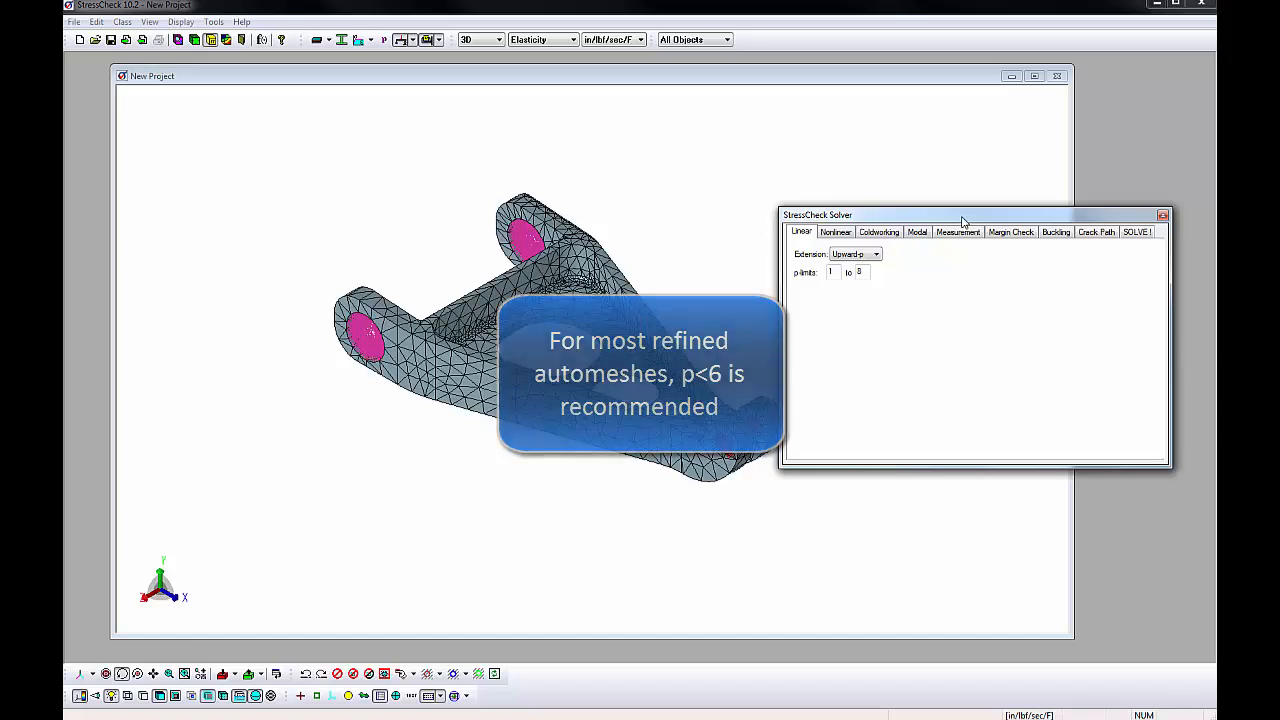
- Set the upward-p linear extension limits to 3 through 5 and solve the model
double_click(834, 273)
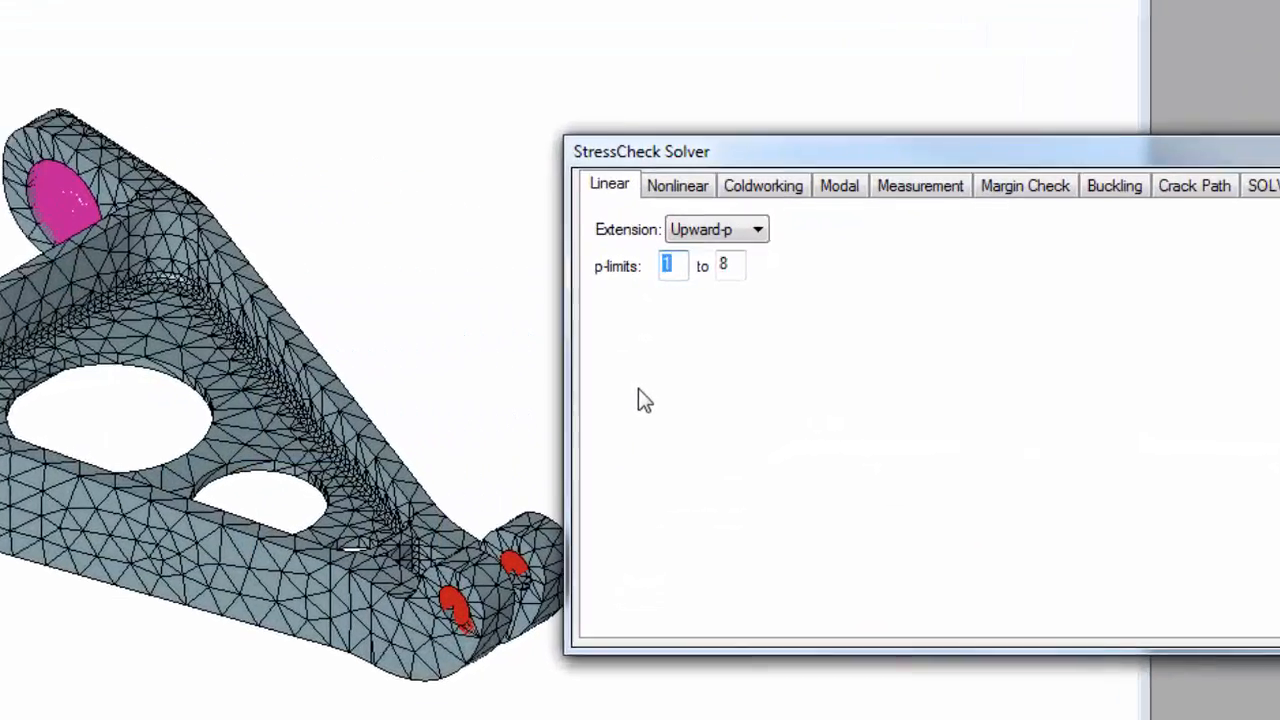
type("3")
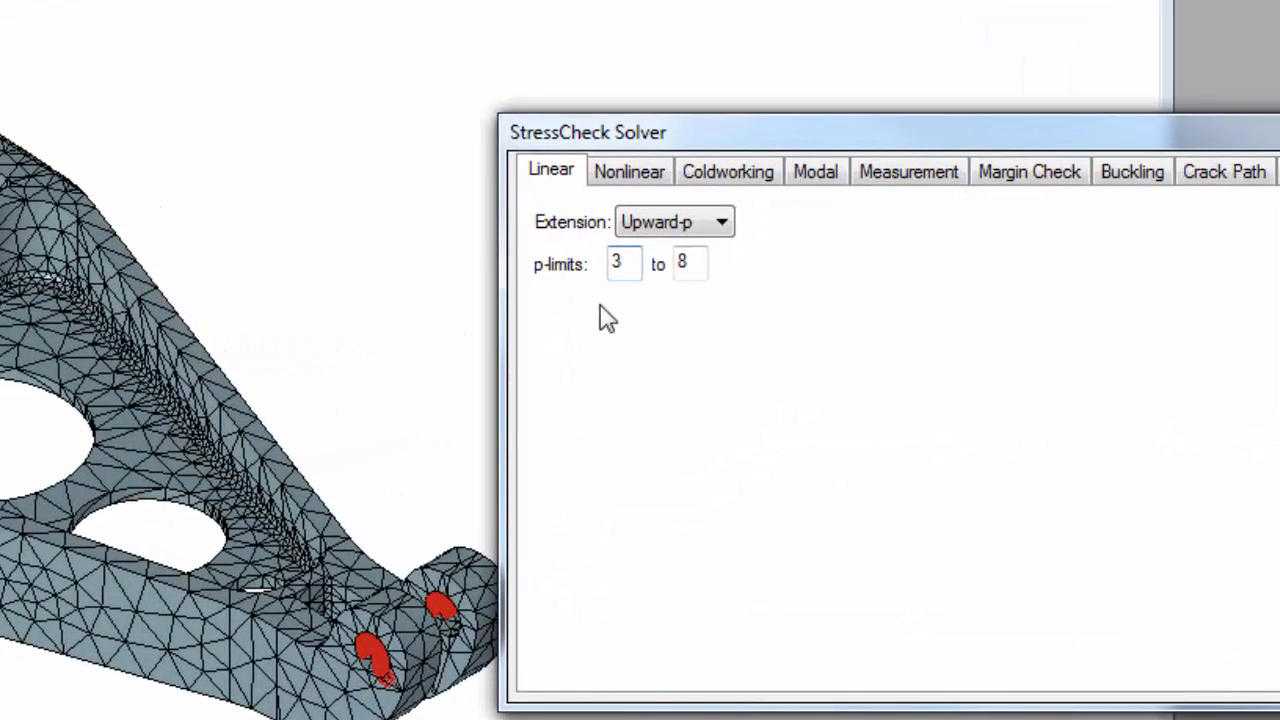
double_click(703, 263)
type("5")
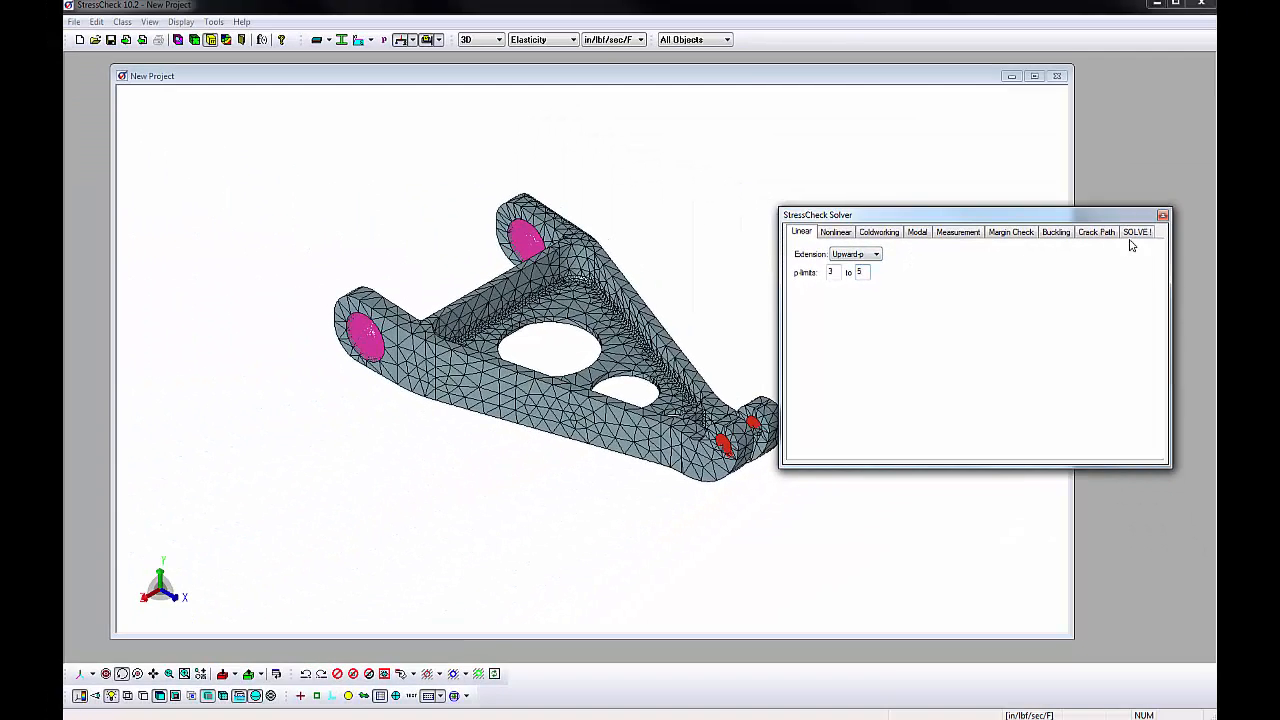
left_click(1136, 232)
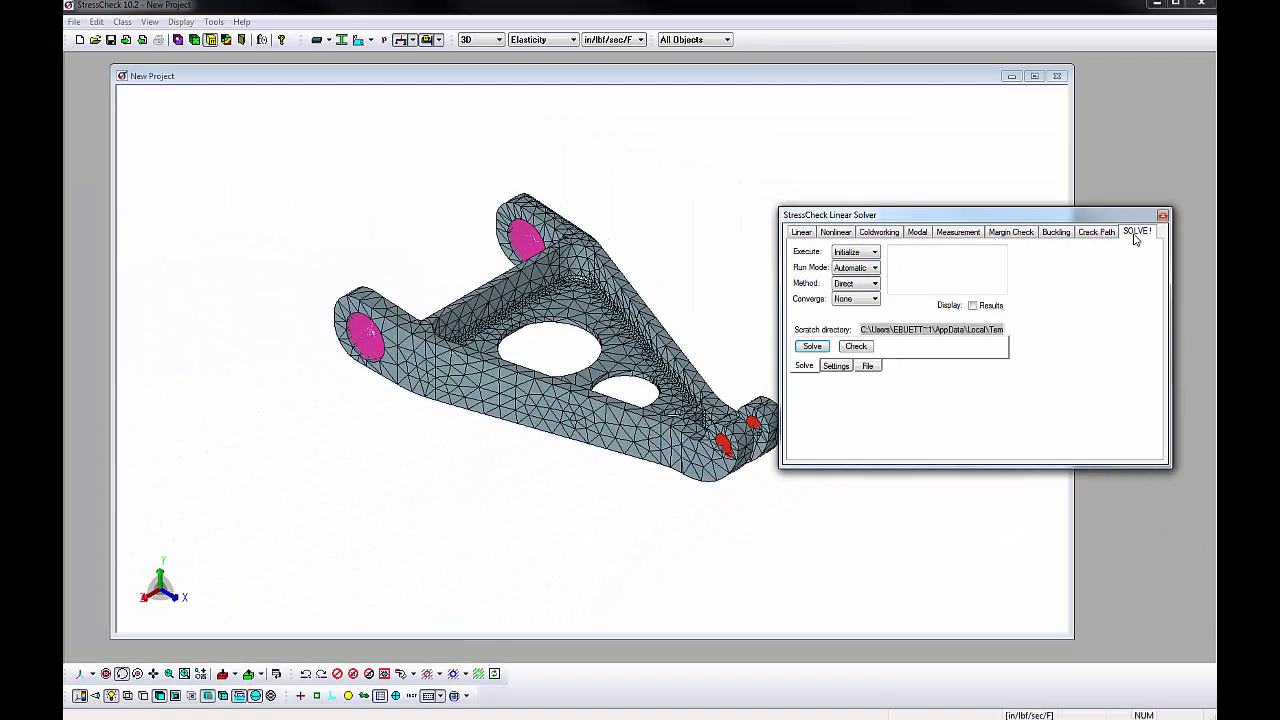
left_click(812, 346)
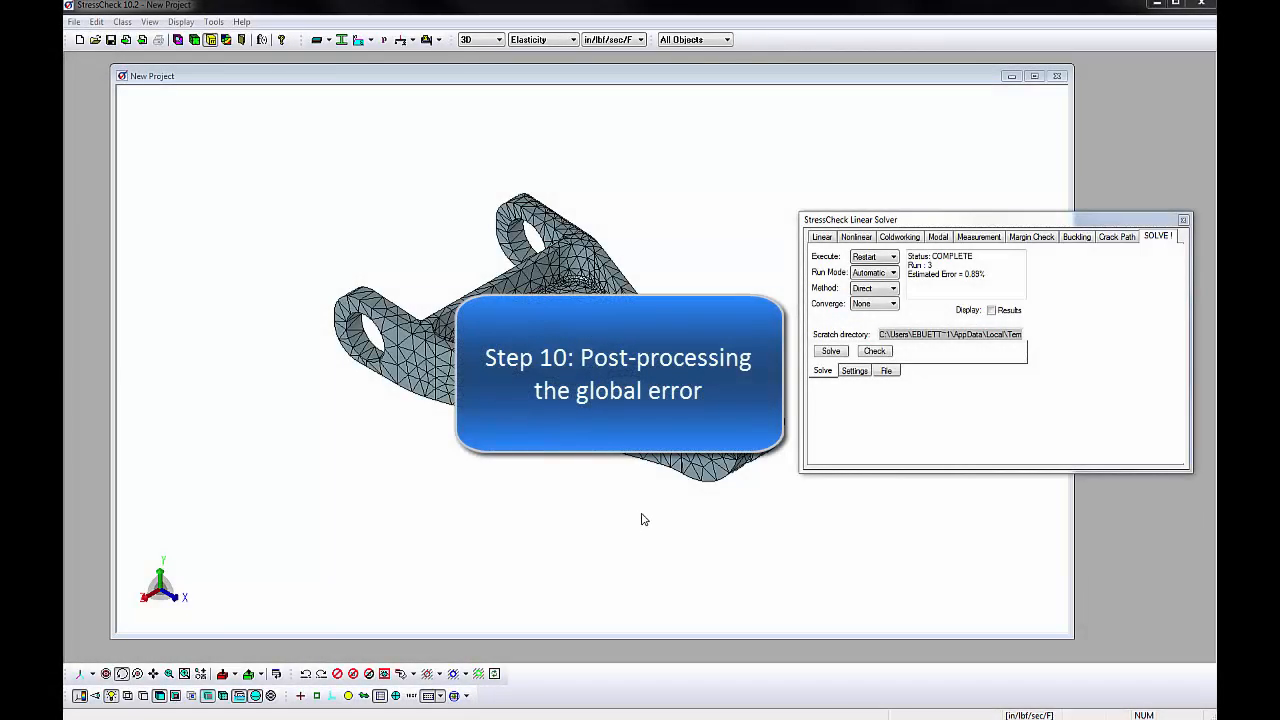
- Graph the estimated global error of solution SOL over all elements for runs 1 to 3
left_click(226, 42)
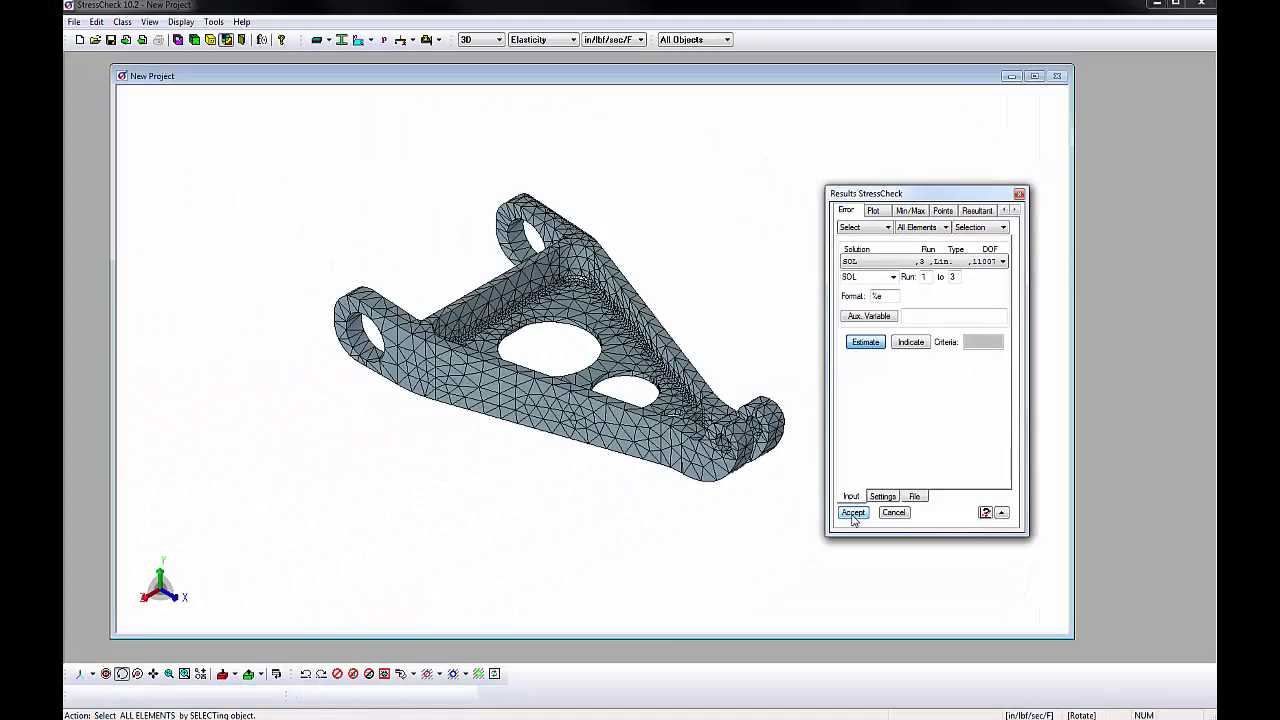
left_click(853, 513)
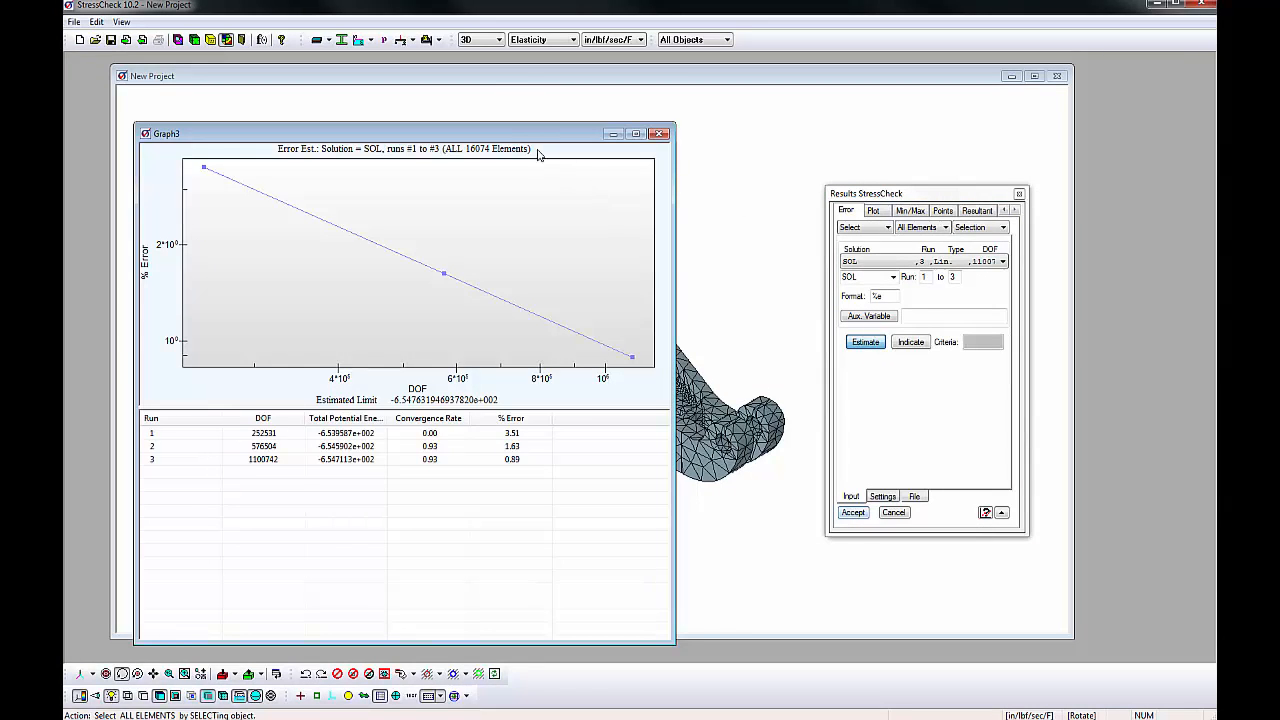
left_click_drag(506, 131, 614, 107)
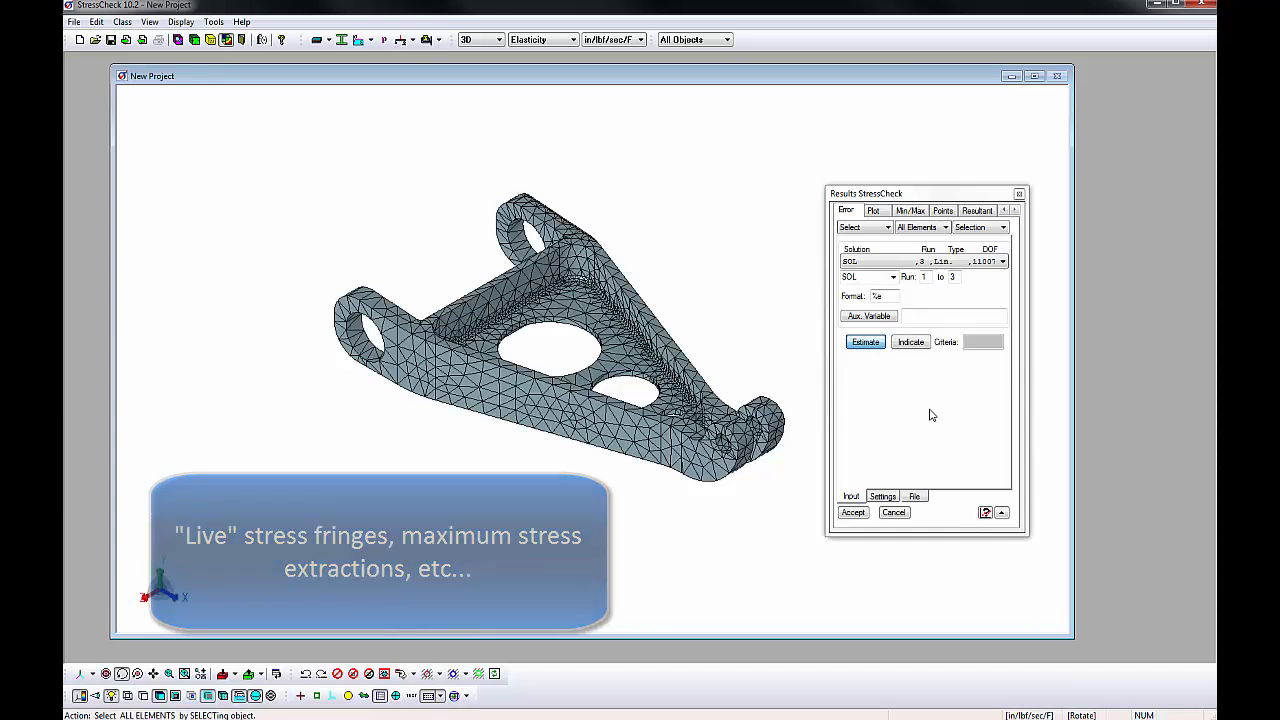
- Plot first principal stress S1 fringes on the deformed shape of all elements for run 3 of solution SOL
left_click(876, 214)
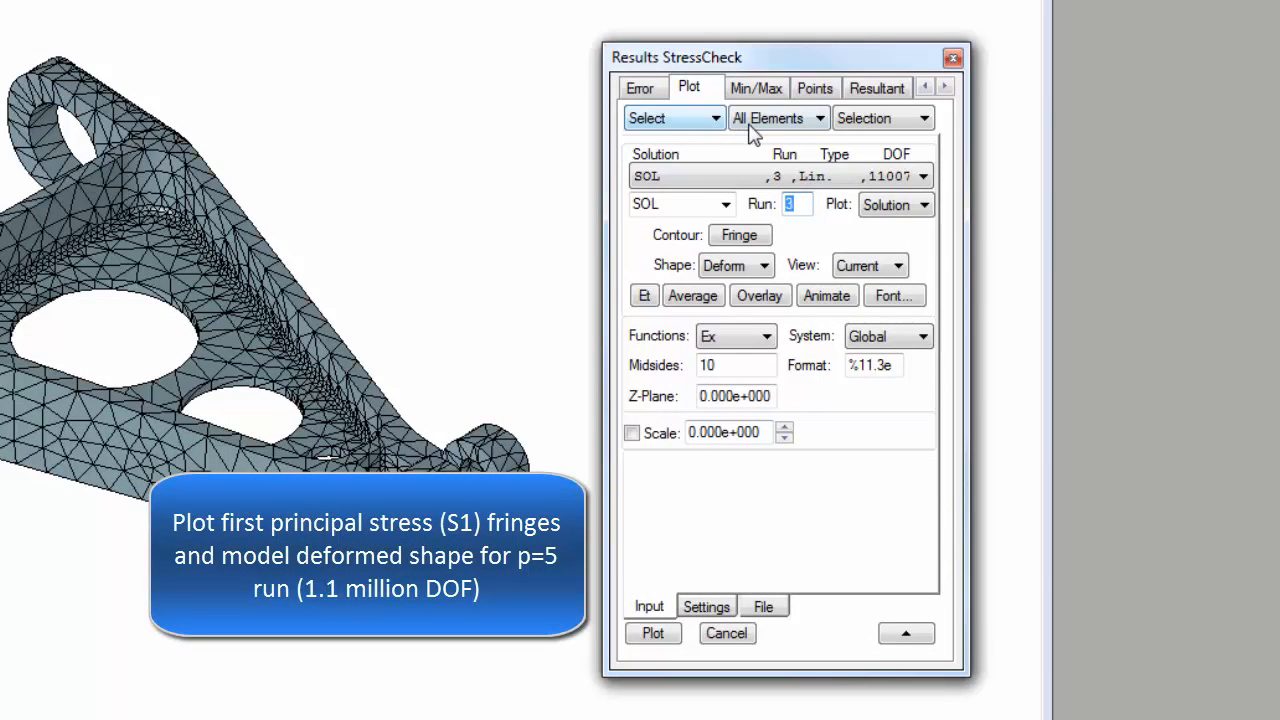
left_click(777, 174)
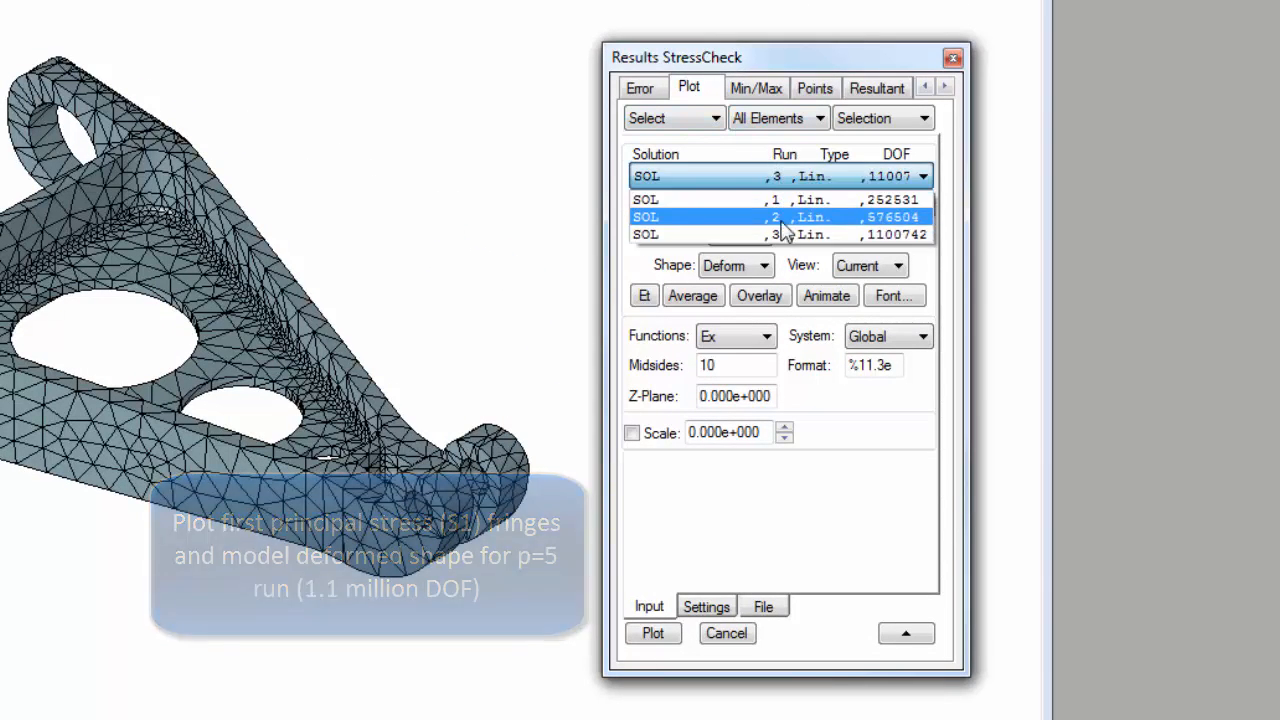
left_click(785, 236)
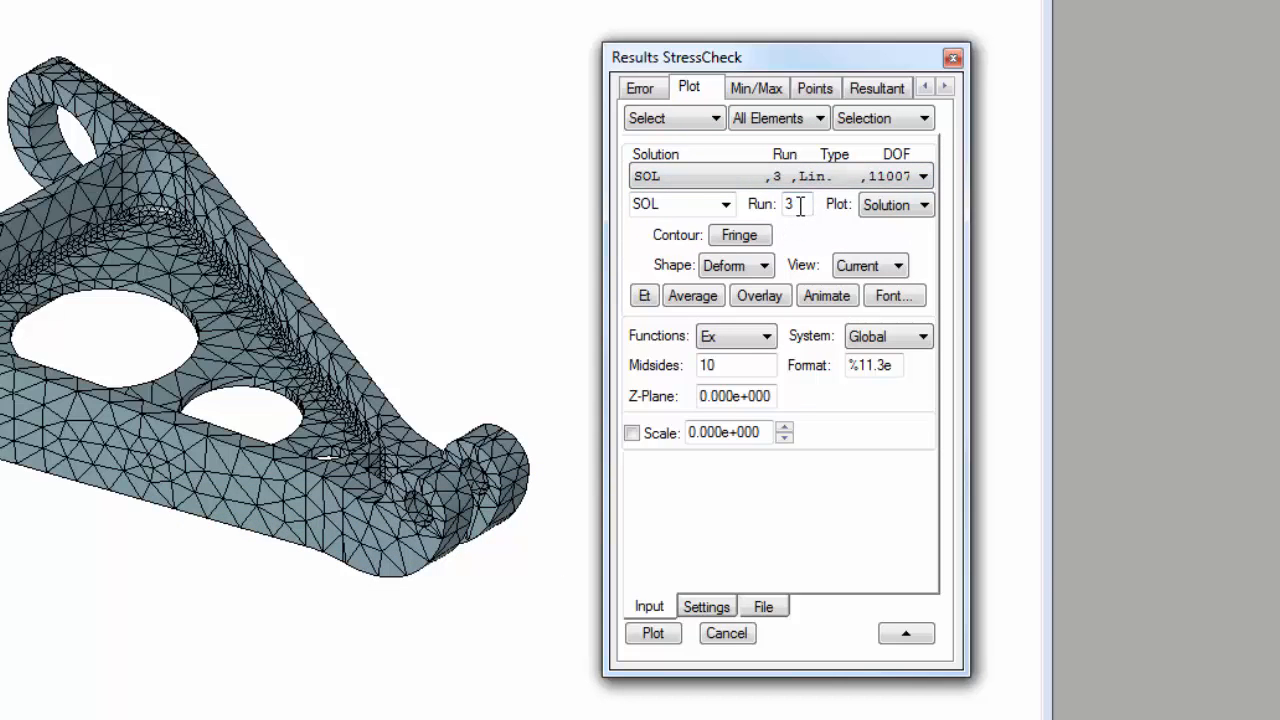
left_click(745, 236)
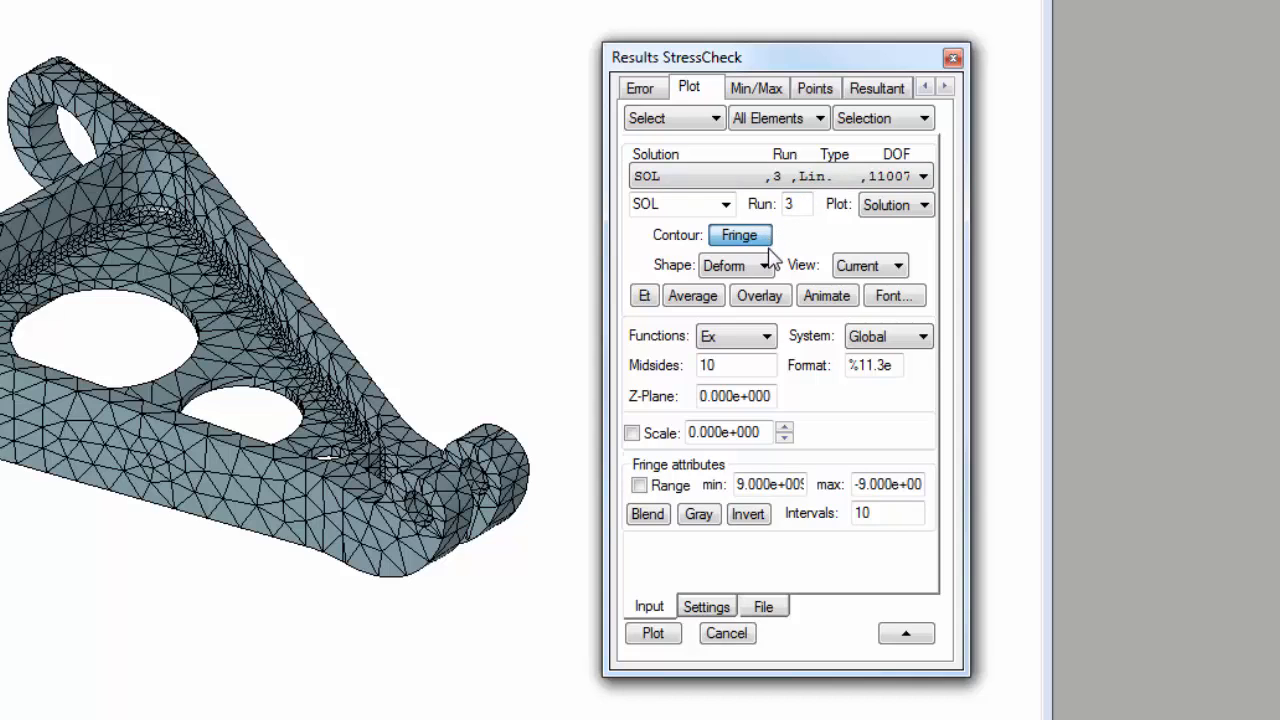
left_click(763, 266)
left_click(750, 305)
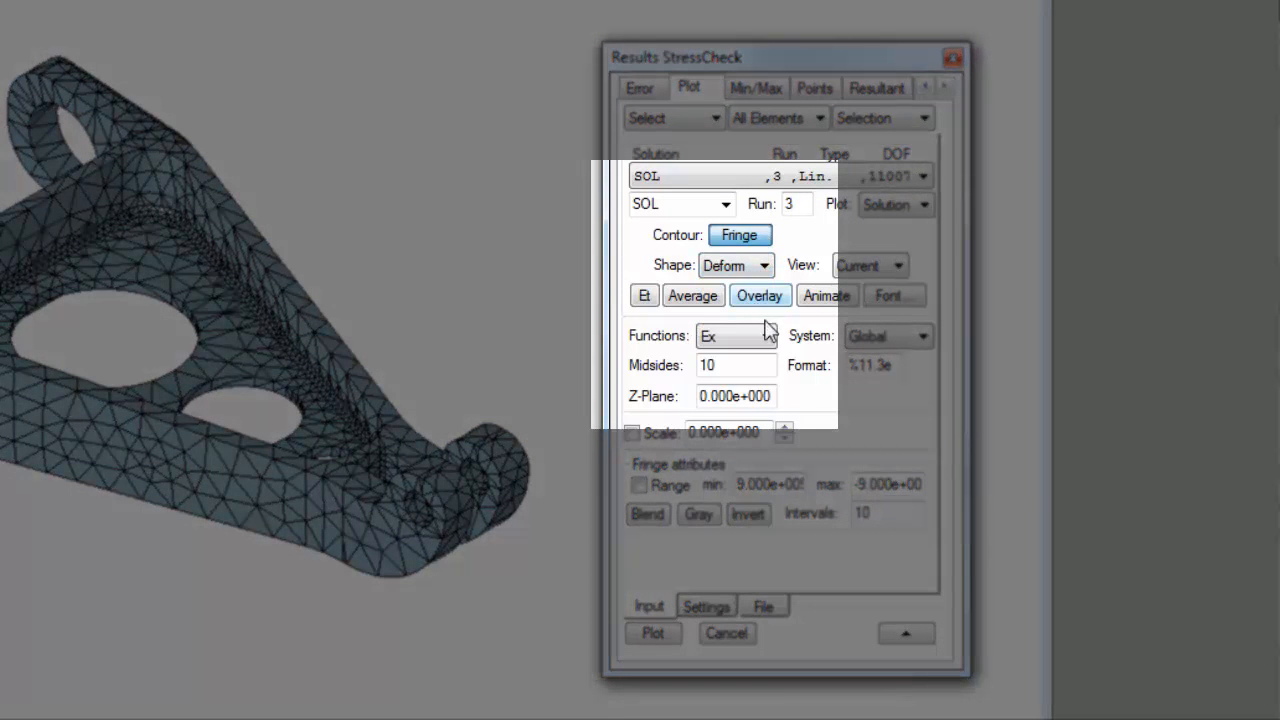
left_click(760, 336)
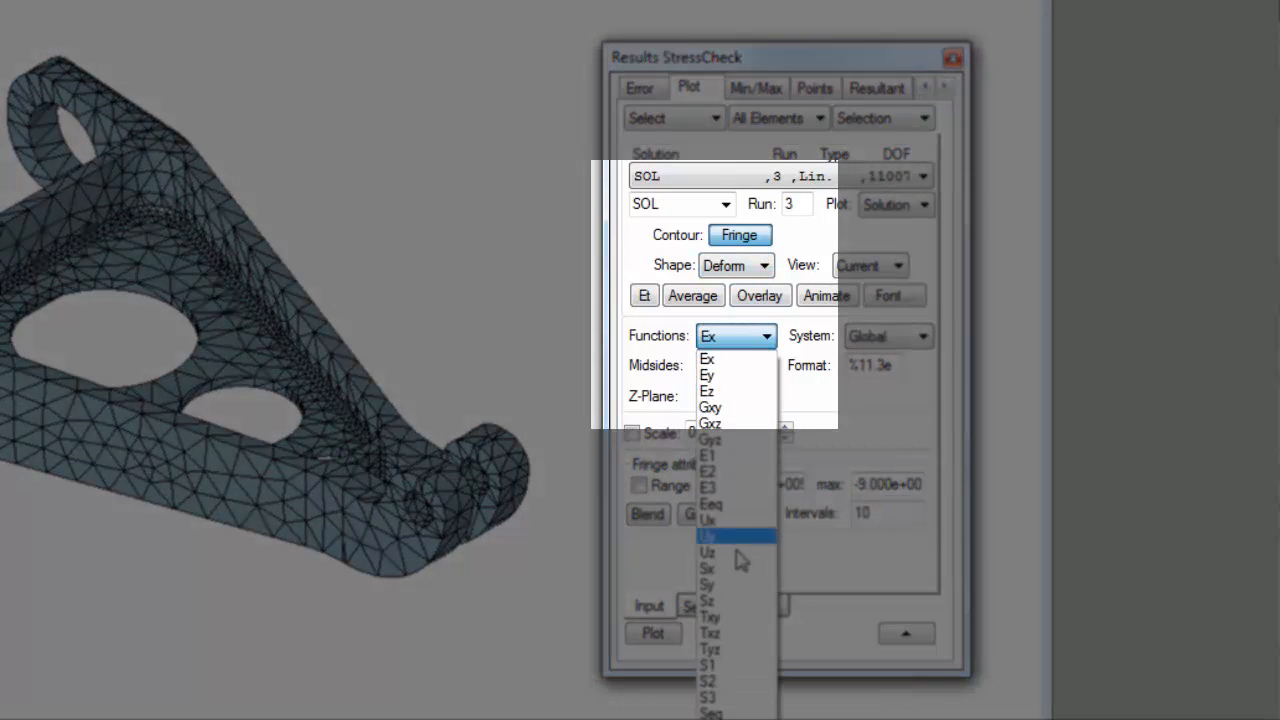
left_click(716, 680)
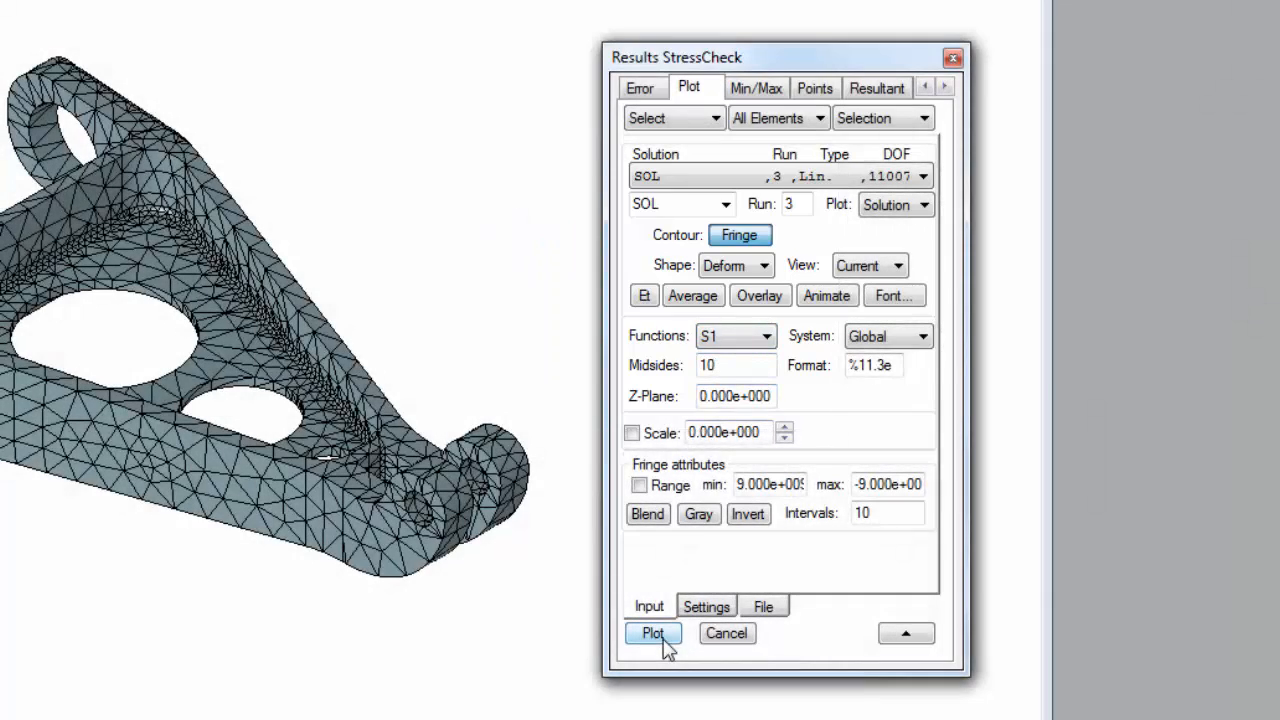
left_click(655, 634)
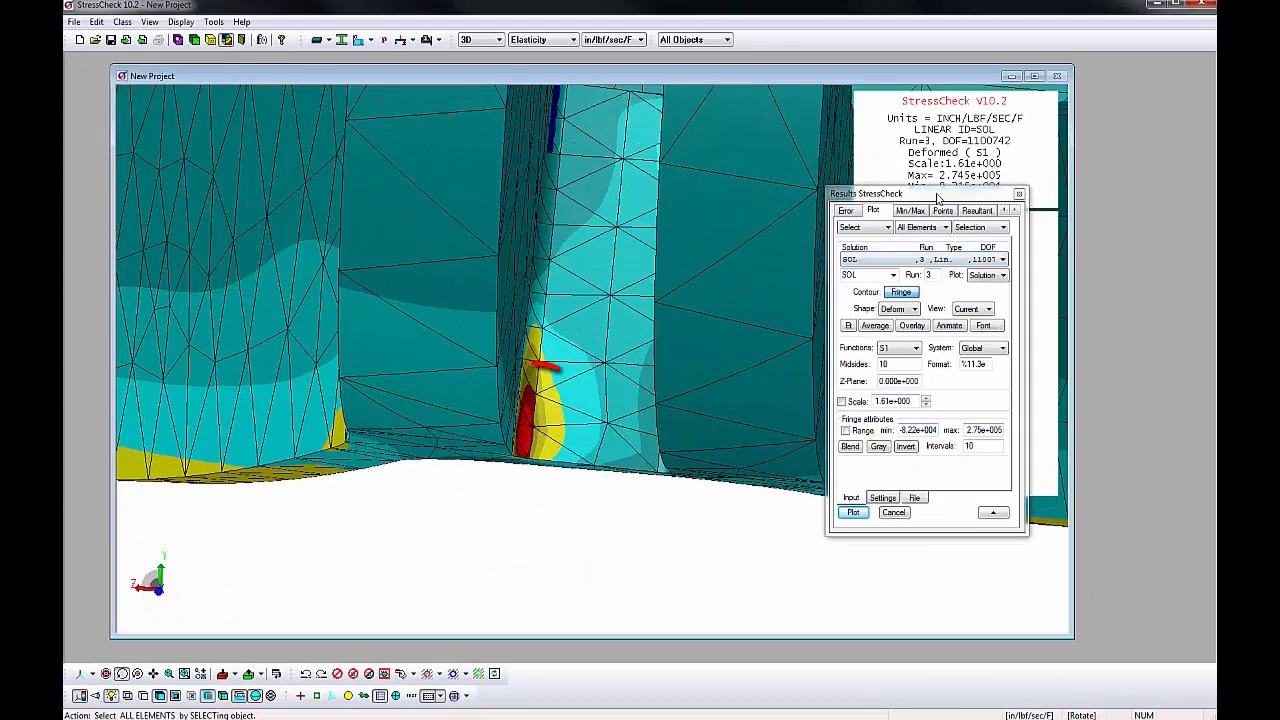
- Examine the peak stress fringes and contour continuity in the blend between the forward lugs, and clear the plot
mouse_move(943, 195)
left_mouse_down()
mouse_move(952, 225)
mouse_move(1136, 248)
mouse_move(1186, 232)
mouse_move(1214, 199)
left_mouse_up()
mouse_move(716, 446)
middle_mouse_down()
mouse_move(749, 431)
mouse_move(703, 426)
middle_mouse_up()
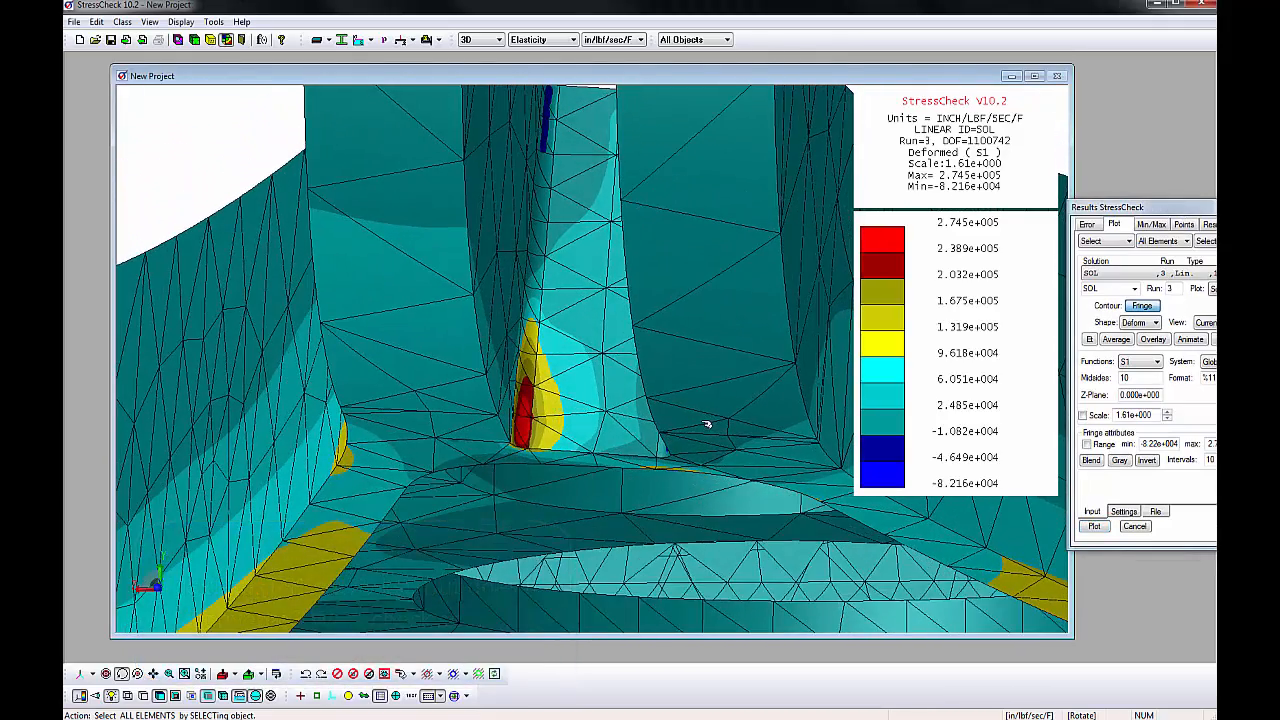
scroll(537, 418, "up", 5)
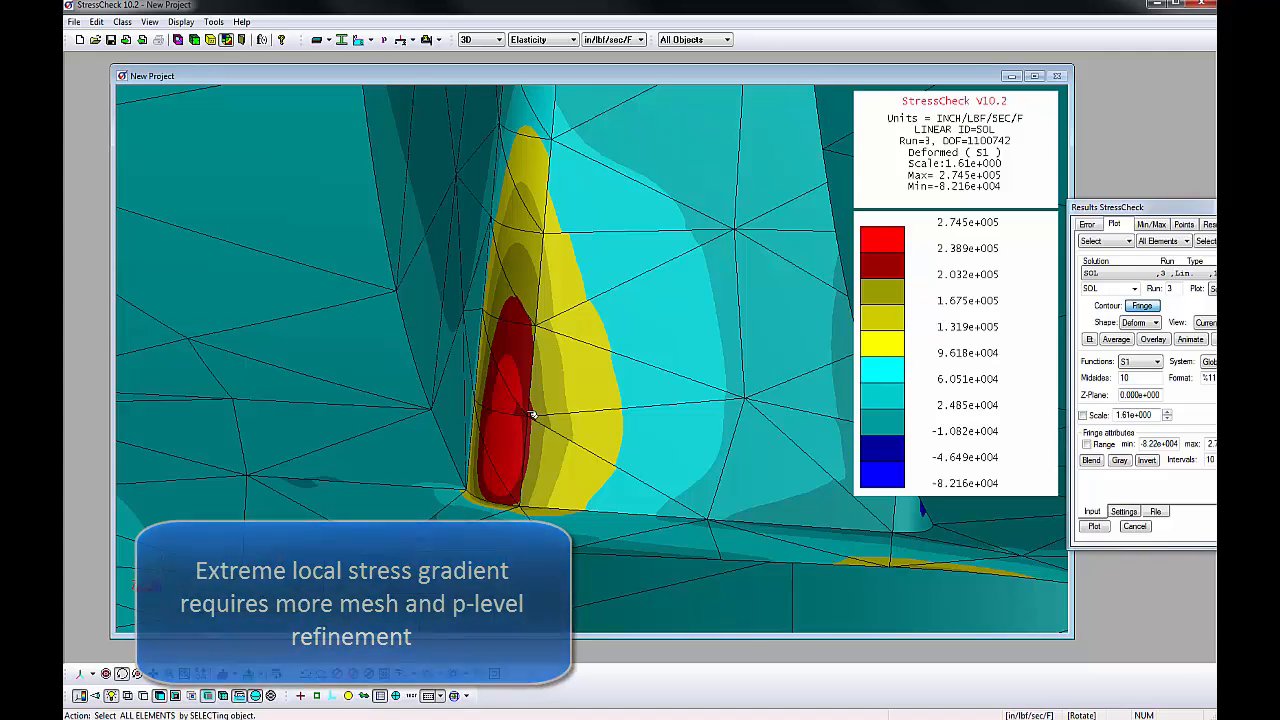
left_click_drag(533, 415, 491, 391)
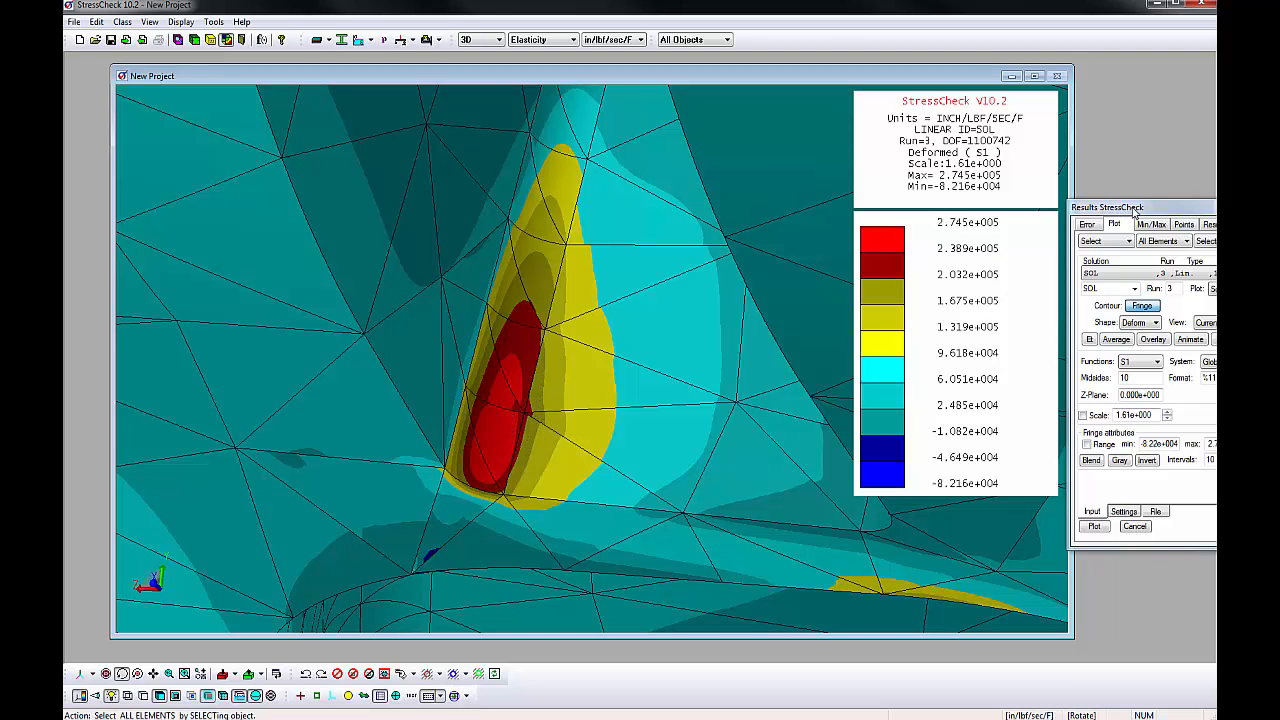
left_click_drag(1137, 207, 1017, 188)
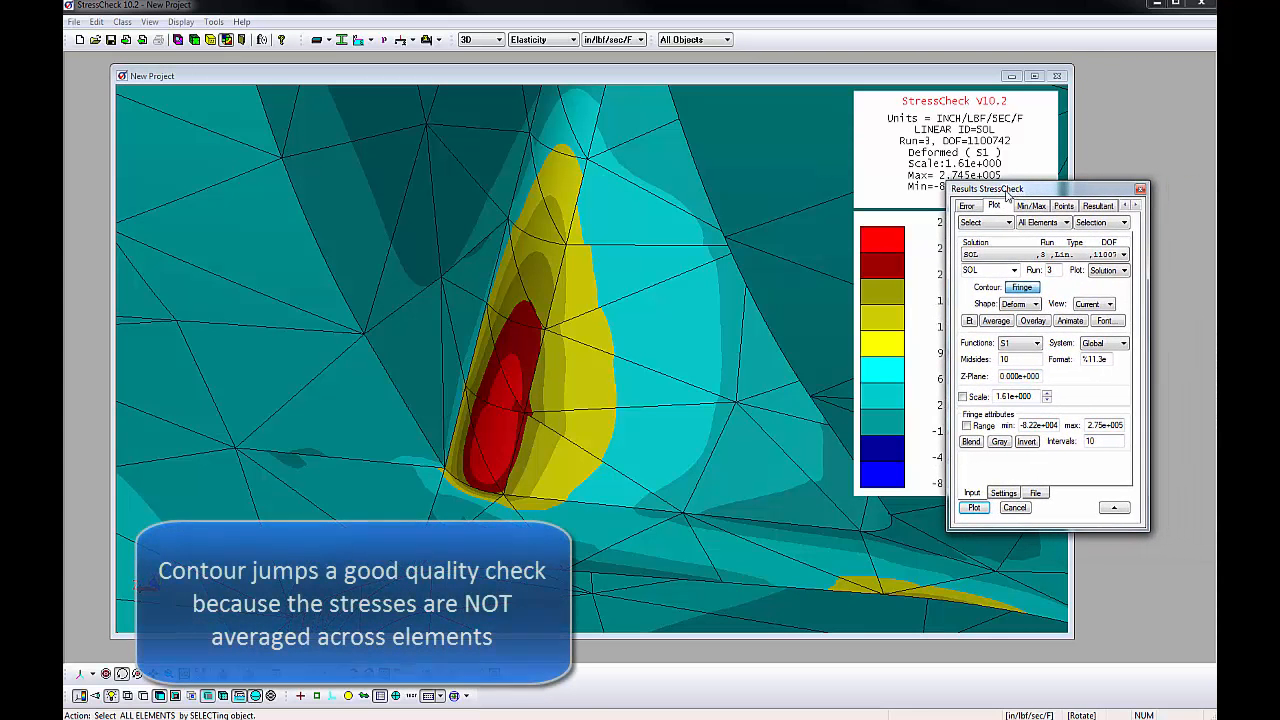
left_click(560, 360)
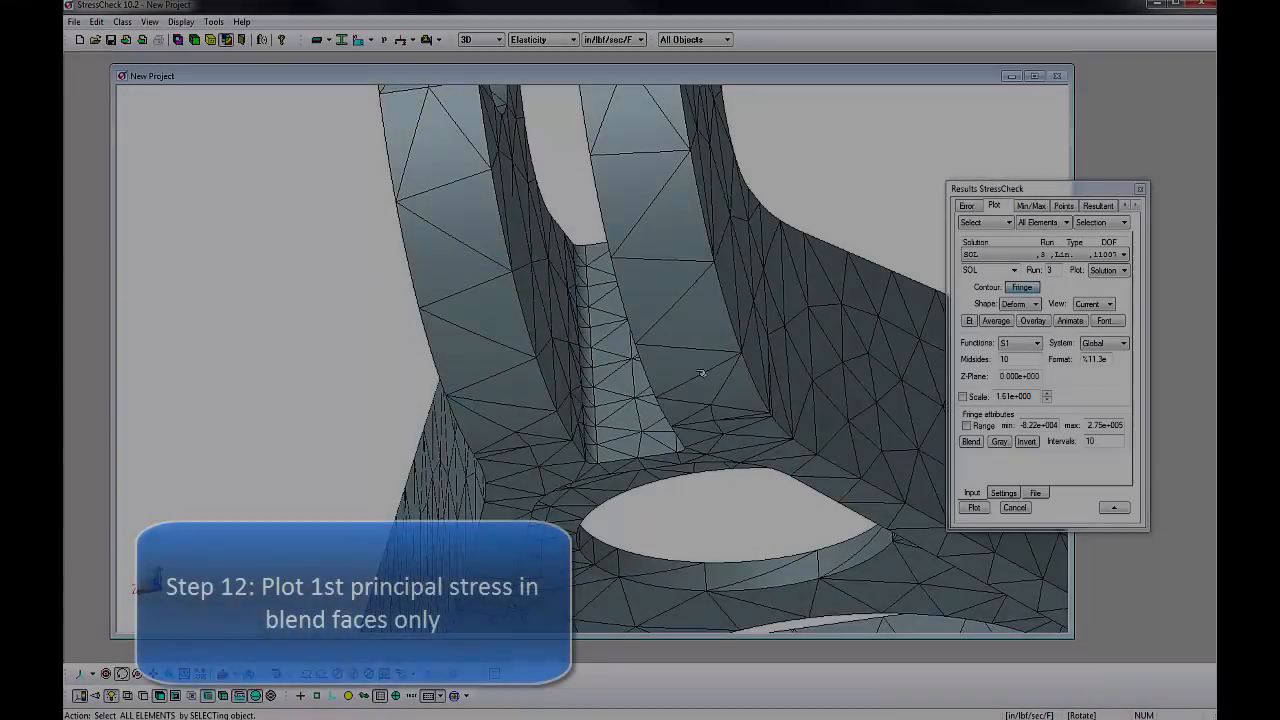
- Plot the deformed S1 fringes for run 3 on only the narrow blend face between the forward lugs, using Face Surface selection
middle_click_drag(701, 373, 674, 450)
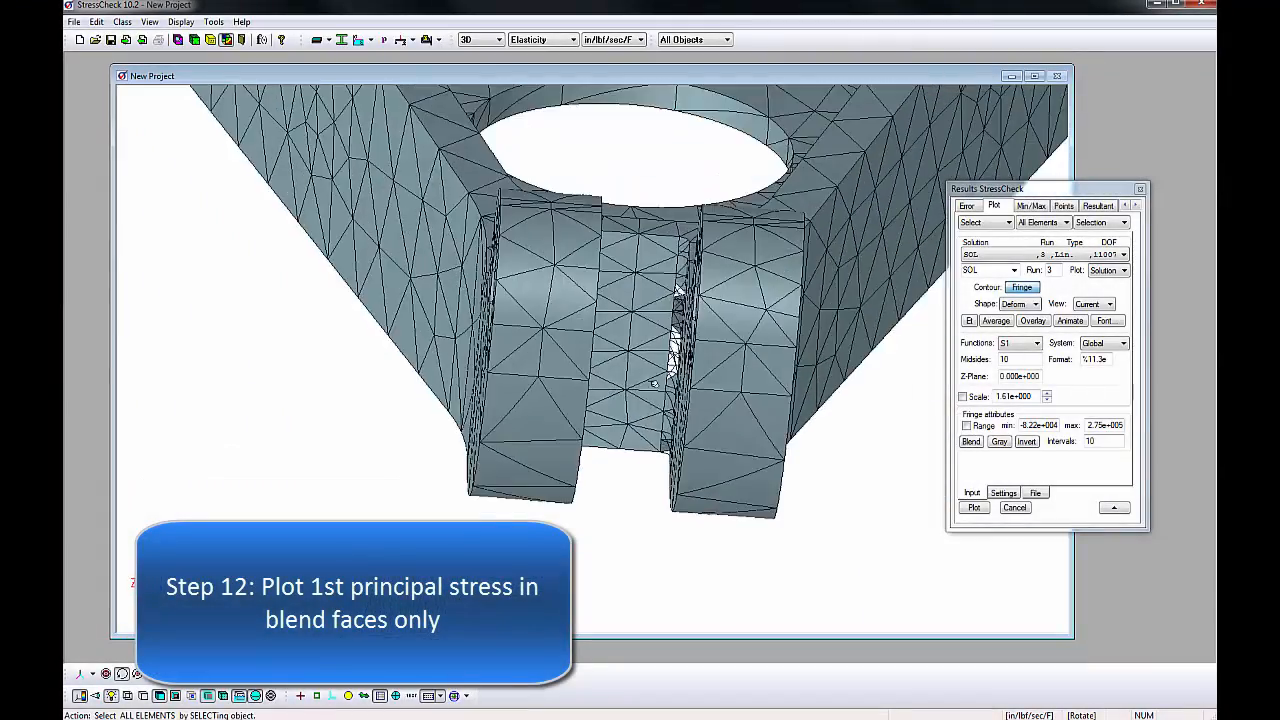
middle_click_drag(581, 374, 531, 371)
middle_click_drag(799, 406, 803, 388)
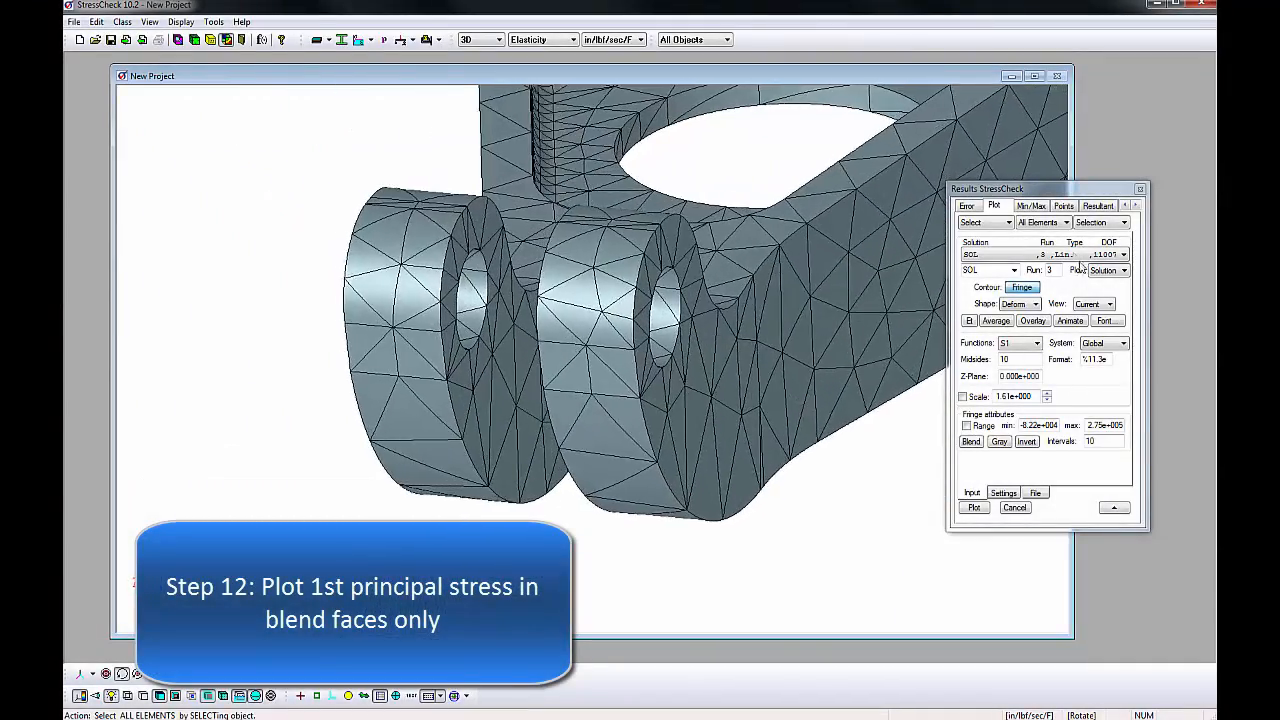
left_click(1049, 223)
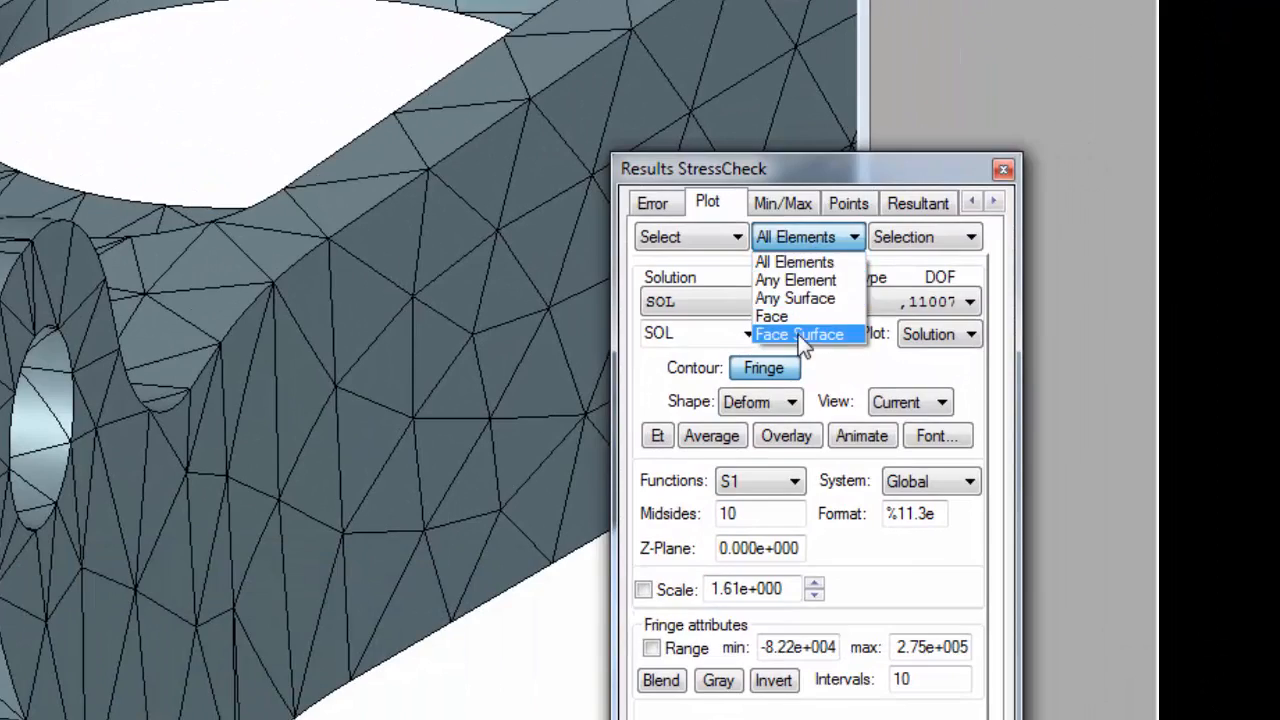
left_click(854, 319)
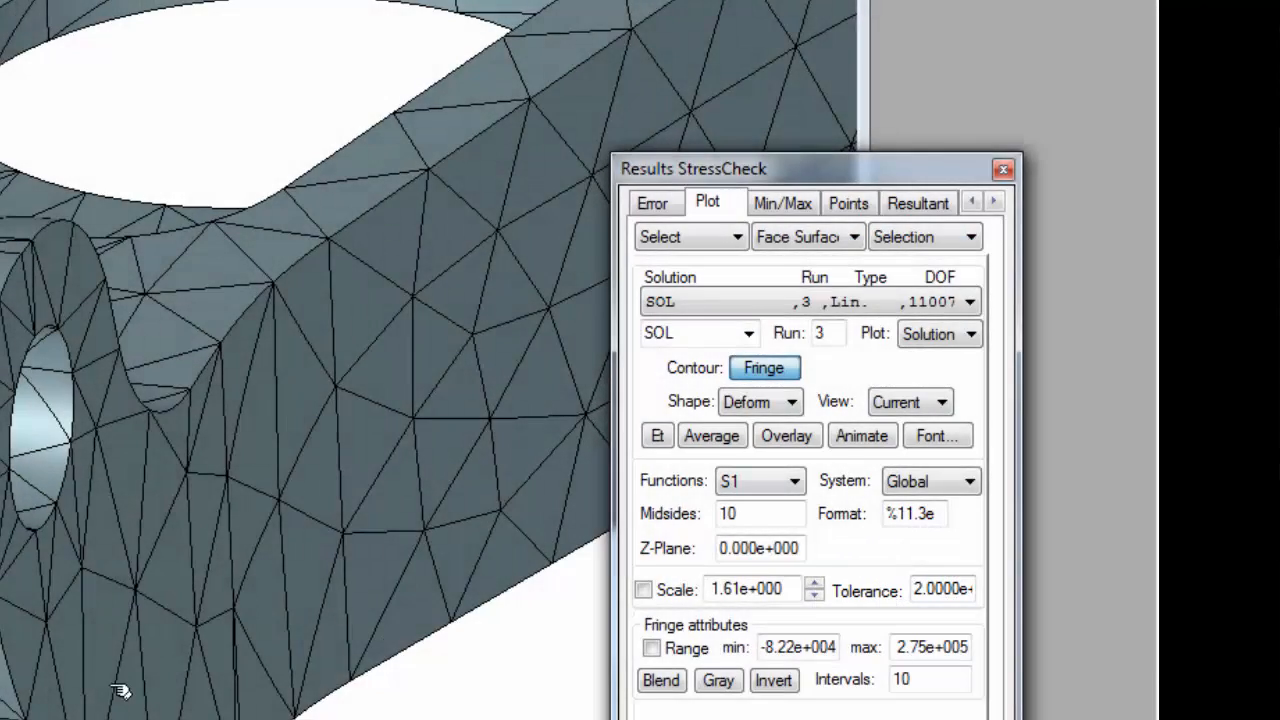
middle_click_drag(122, 690, 184, 646)
middle_click_drag(606, 478, 592, 482)
scroll(445, 524, "up", 4)
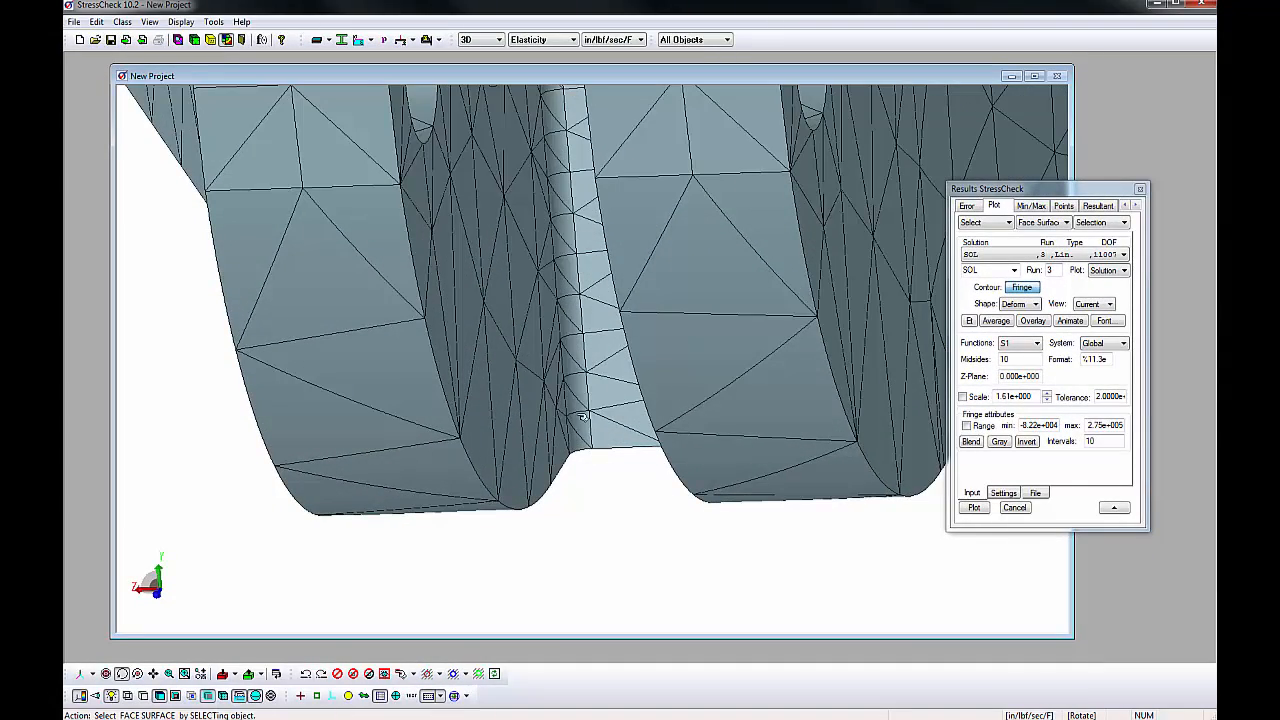
left_click(580, 385)
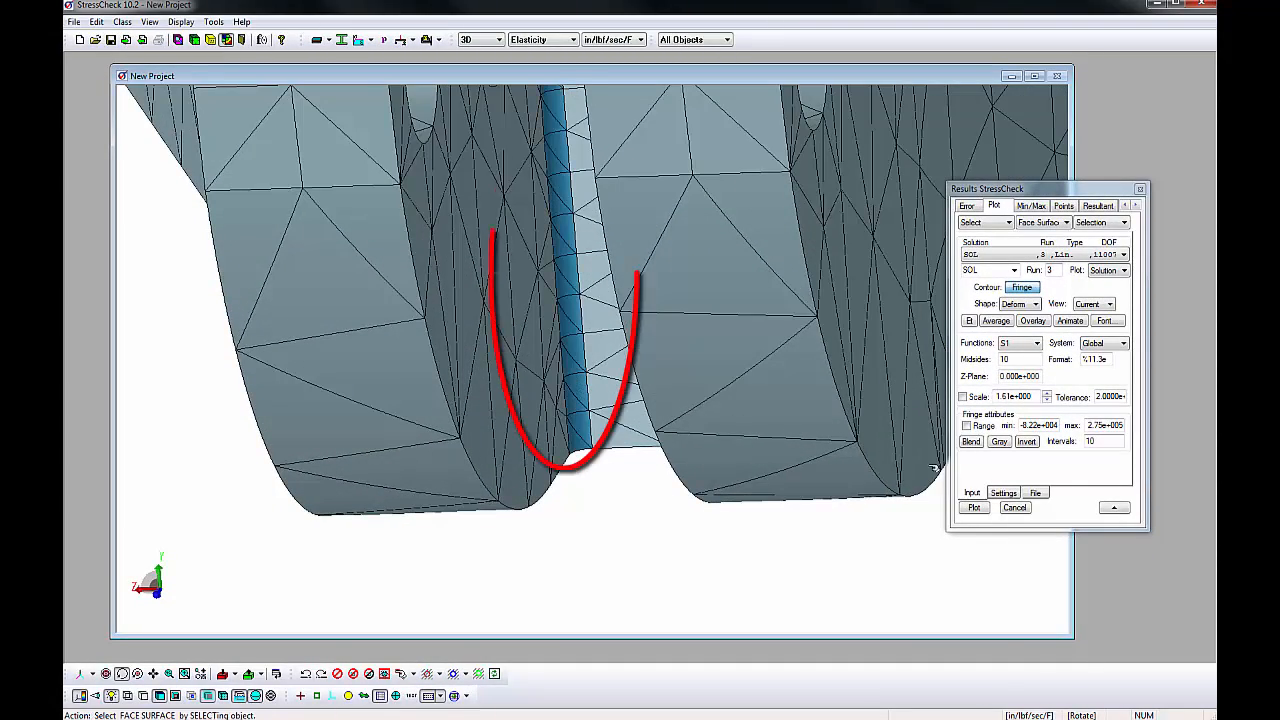
left_click(972, 507)
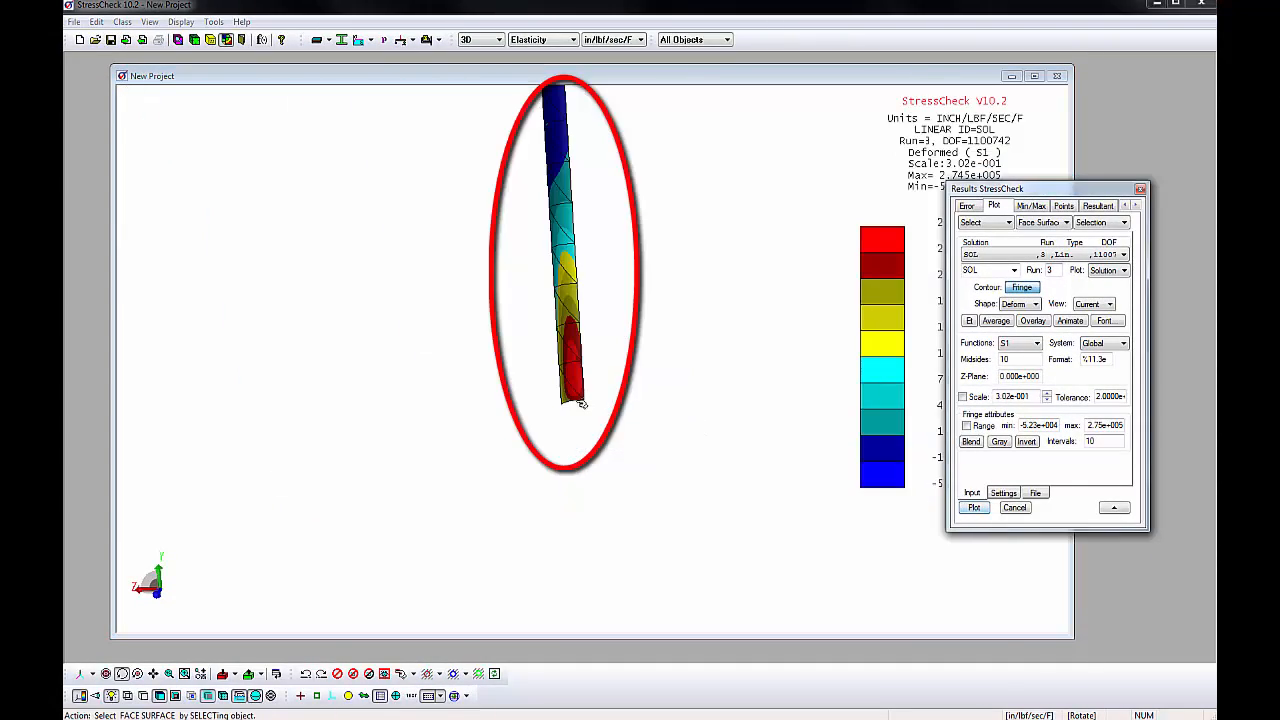
- Inspect the S1 fringes along the full length of the isolated blend face, and restore the full mesh display
mouse_move(1008, 189)
left_mouse_down()
mouse_move(912, 212)
mouse_move(282, 174)
left_mouse_up()
left_click_drag(697, 234, 855, 392)
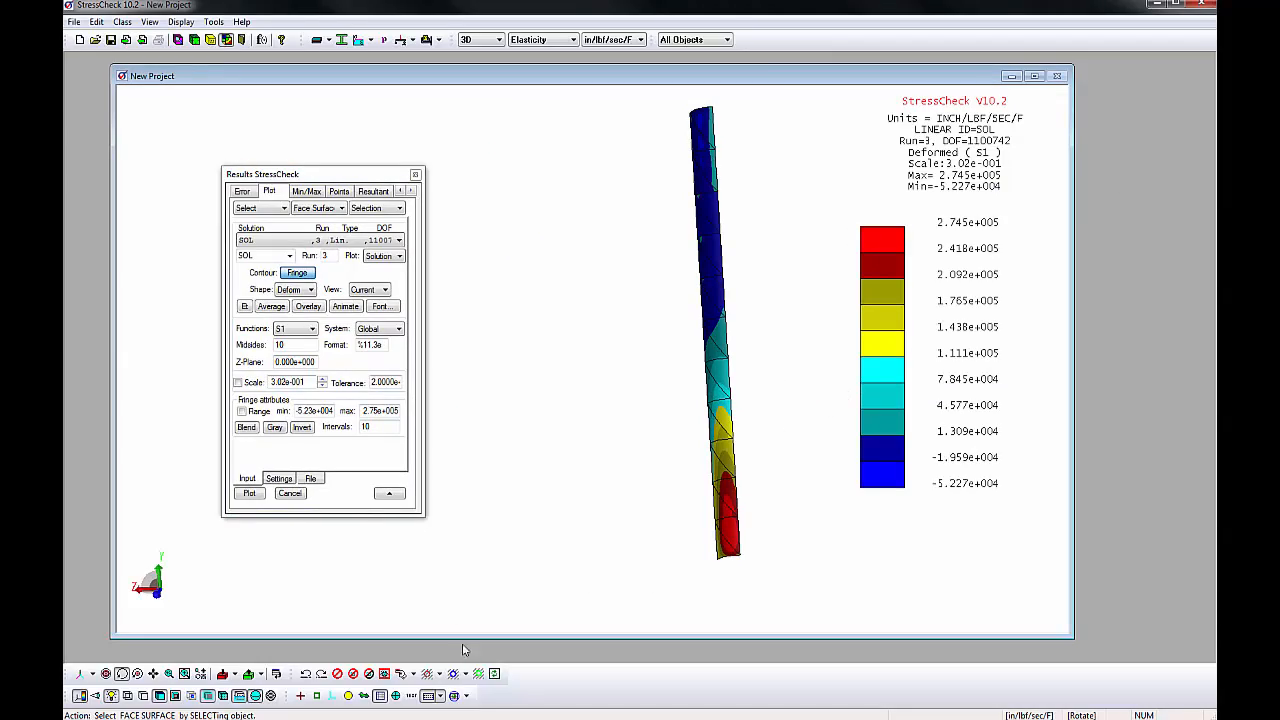
left_click(494, 674)
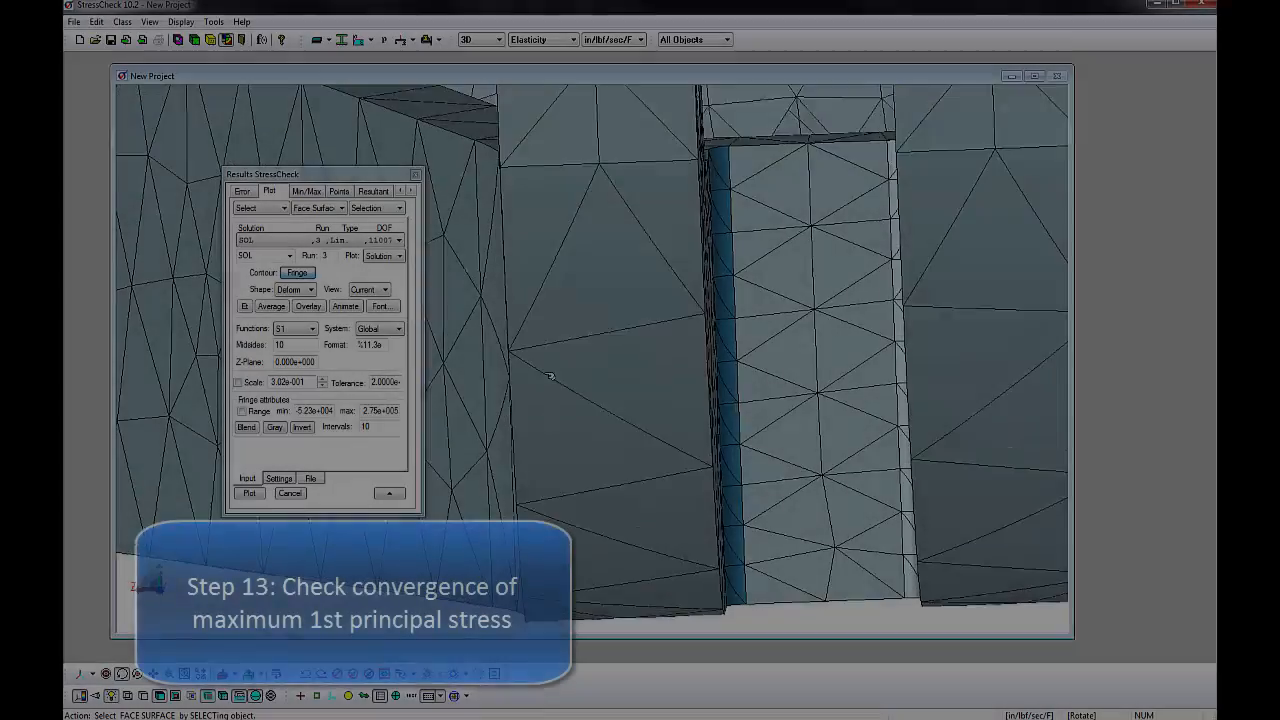
- Set up a Min/Max search for the maximum S1 over runs 1 to 3, with 10 midsides and the maximum's location marked
middle_click_drag(550, 376, 734, 394)
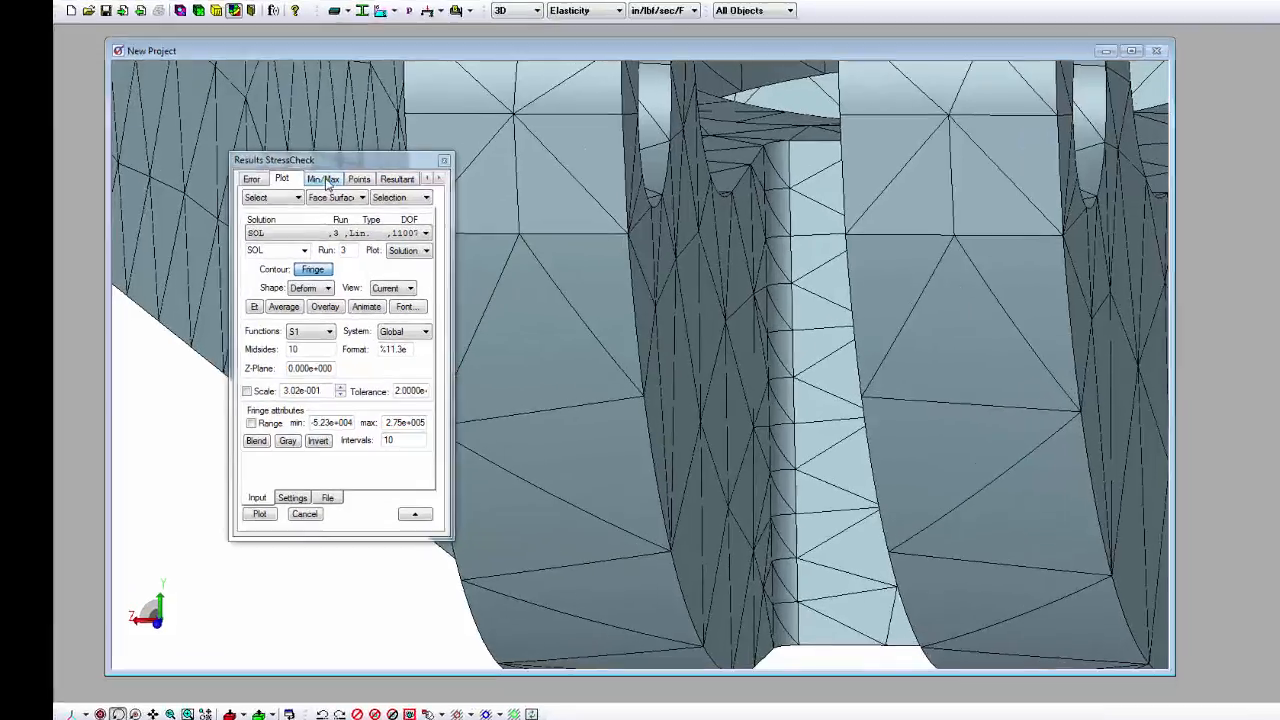
left_click(307, 191)
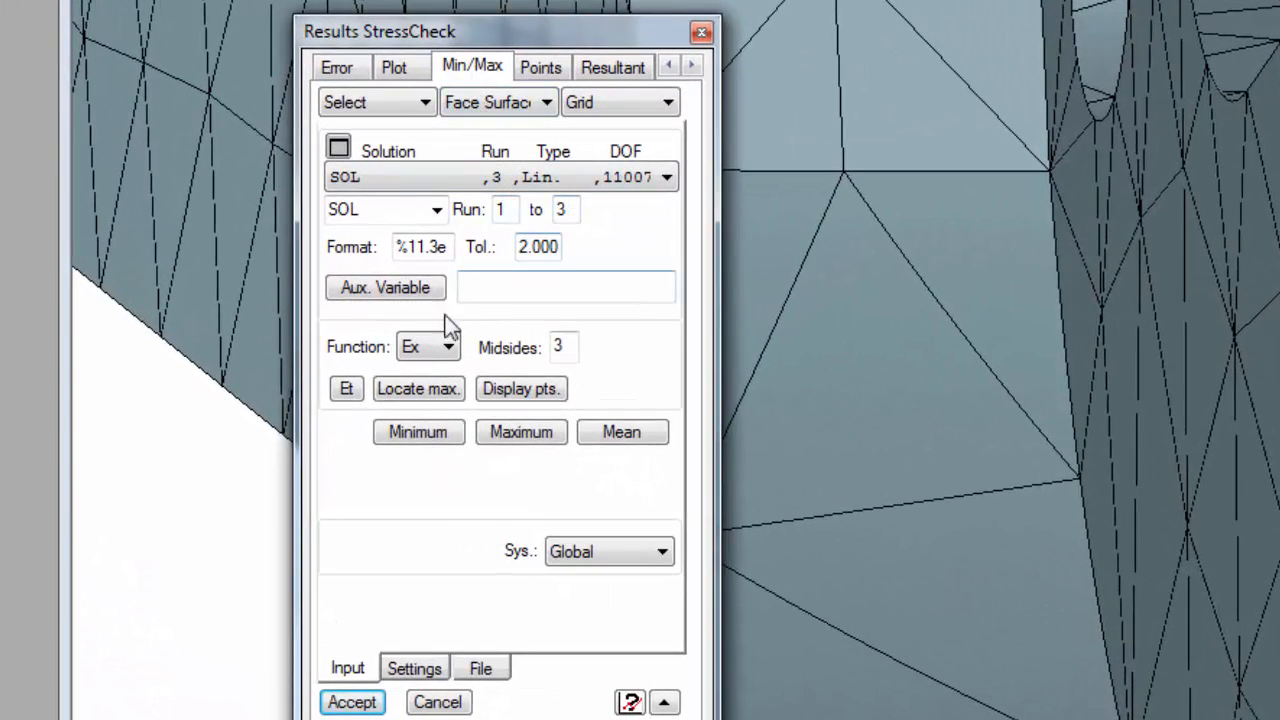
left_click(432, 350)
left_click(412, 719)
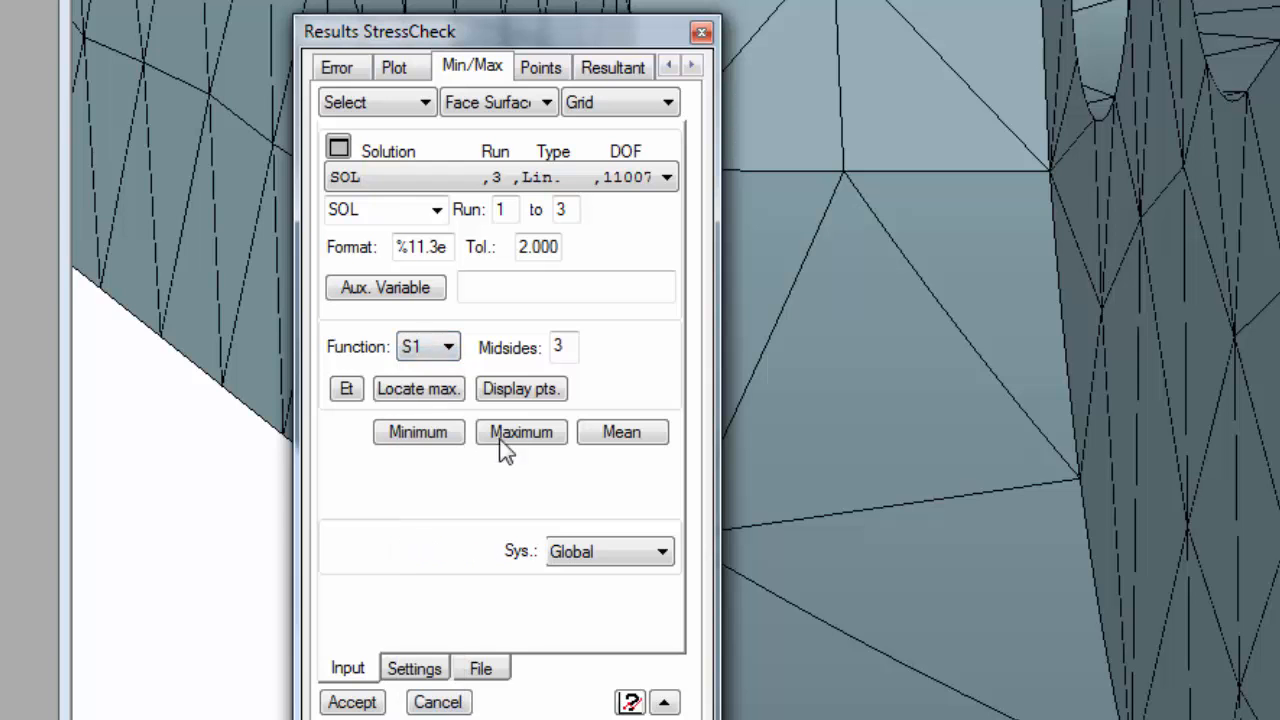
left_click_drag(568, 346, 540, 350)
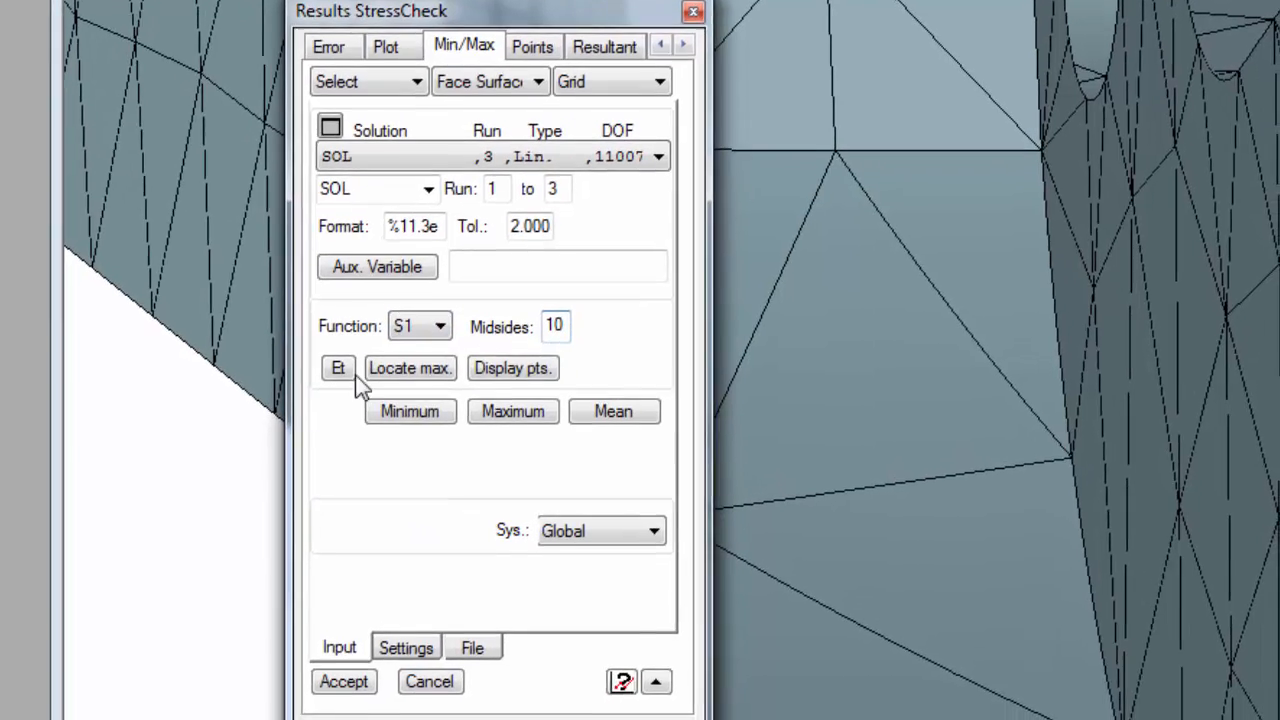
left_click(405, 389)
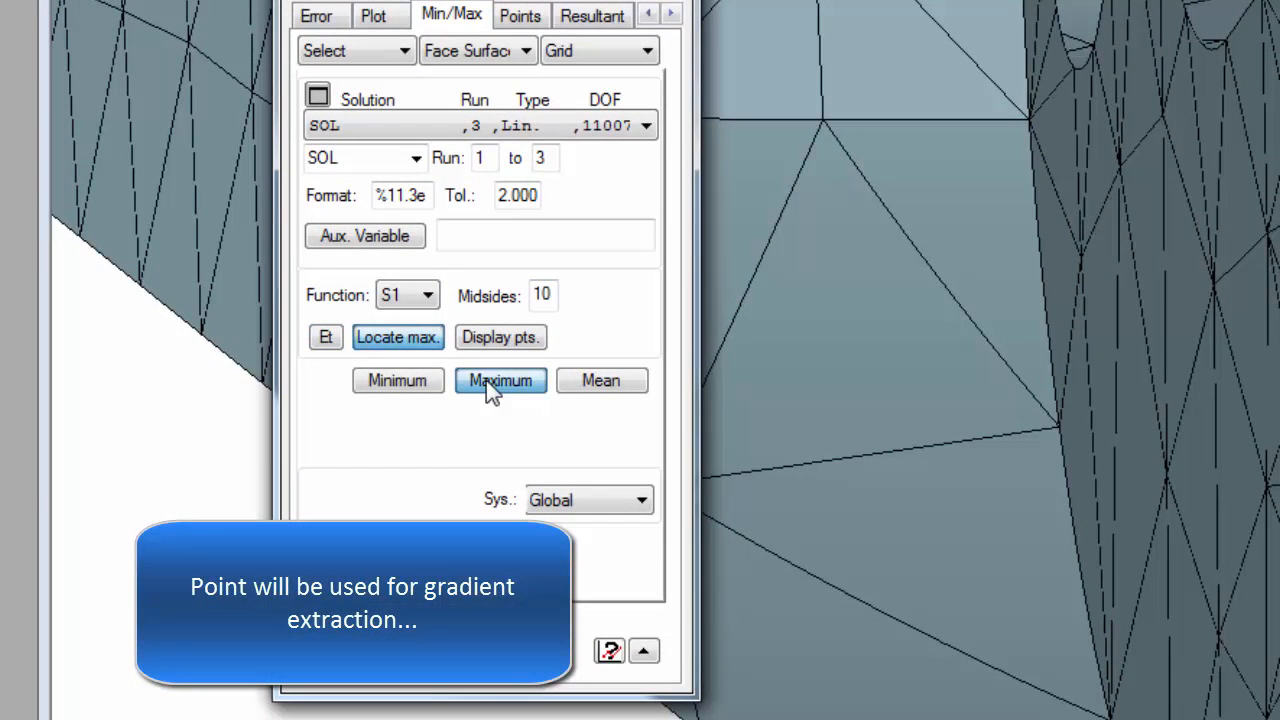
left_click(488, 382)
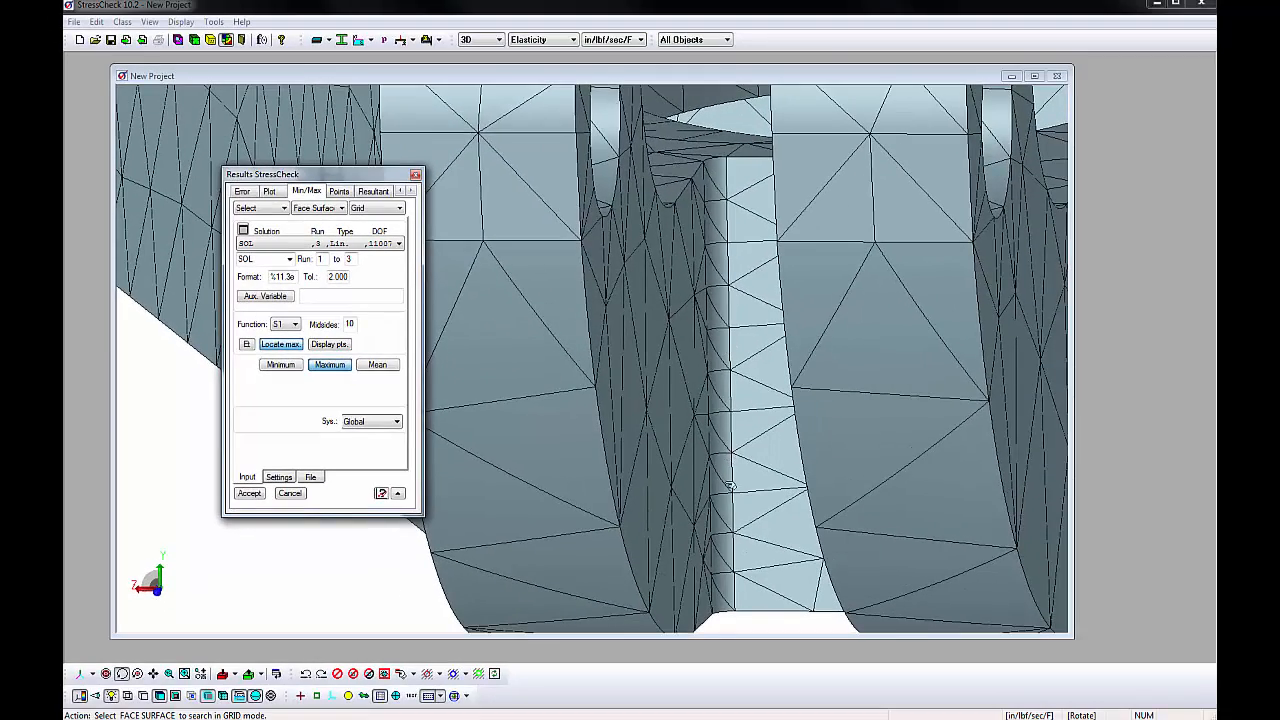
- Generate the maximum S1 convergence graph for the narrow blend face between the forward lugs, and arrange the windows to read it
left_click(724, 569)
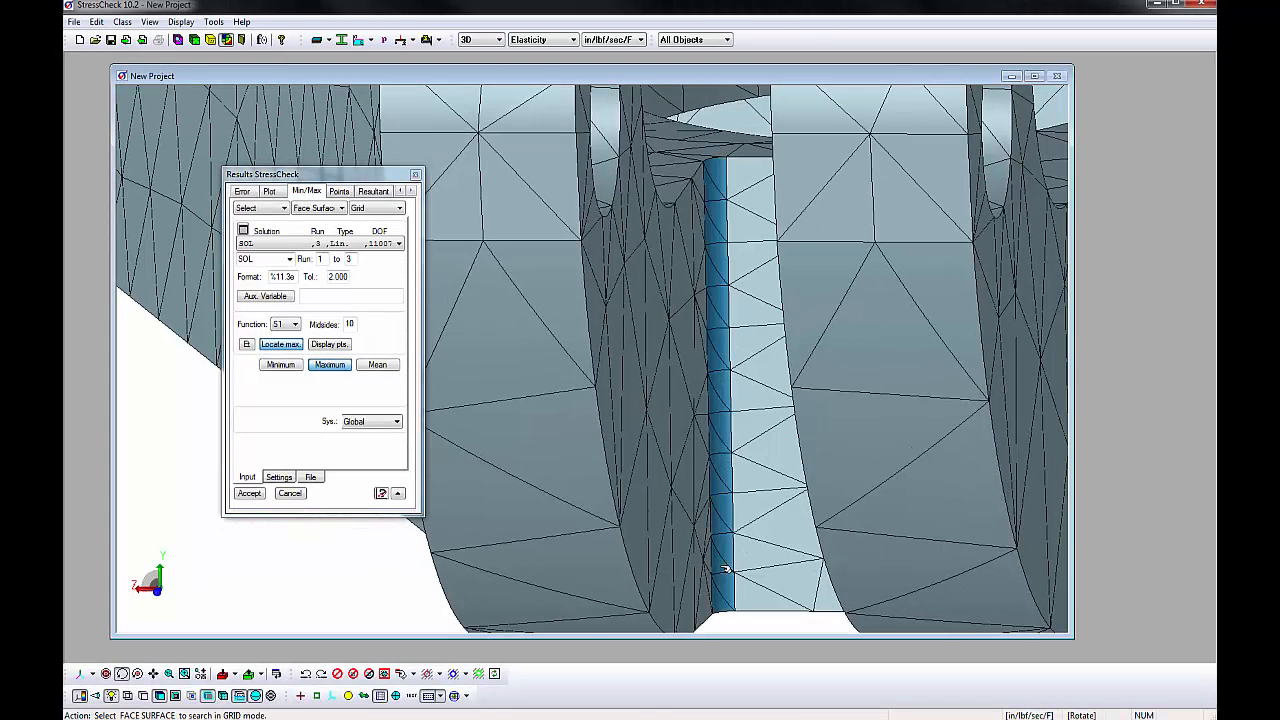
left_click(250, 494)
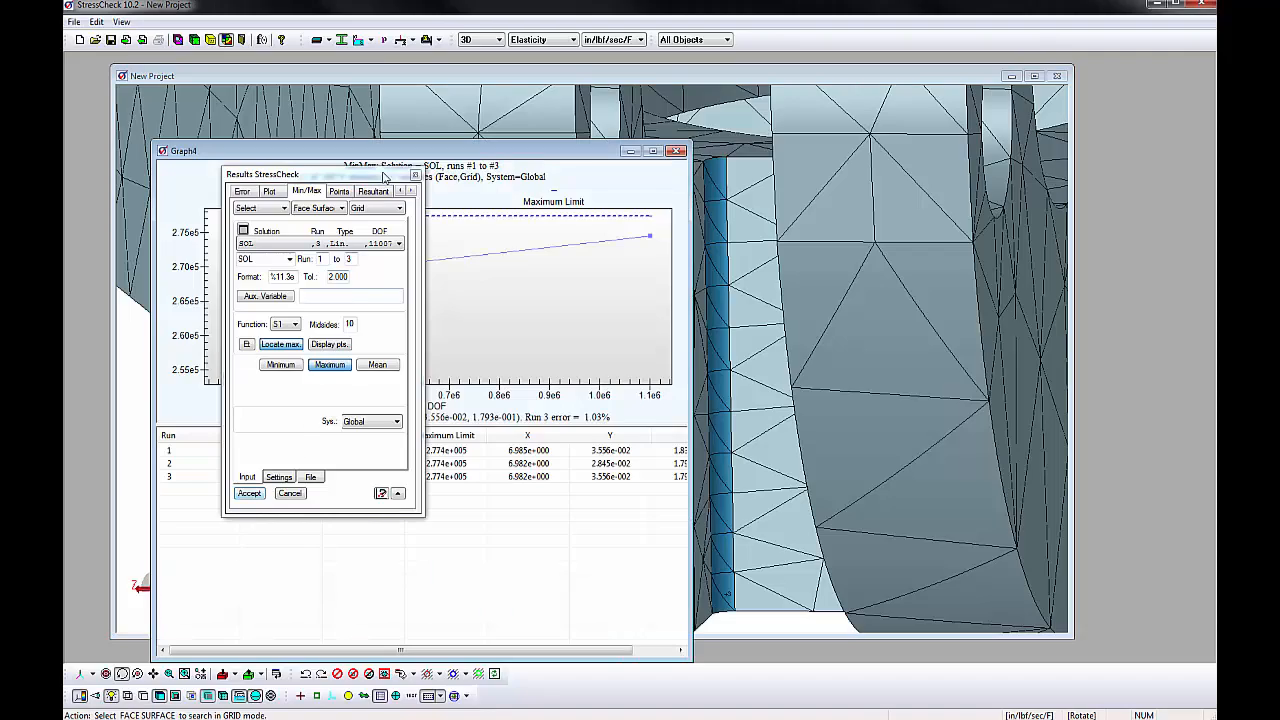
left_click_drag(378, 179, 1151, 161)
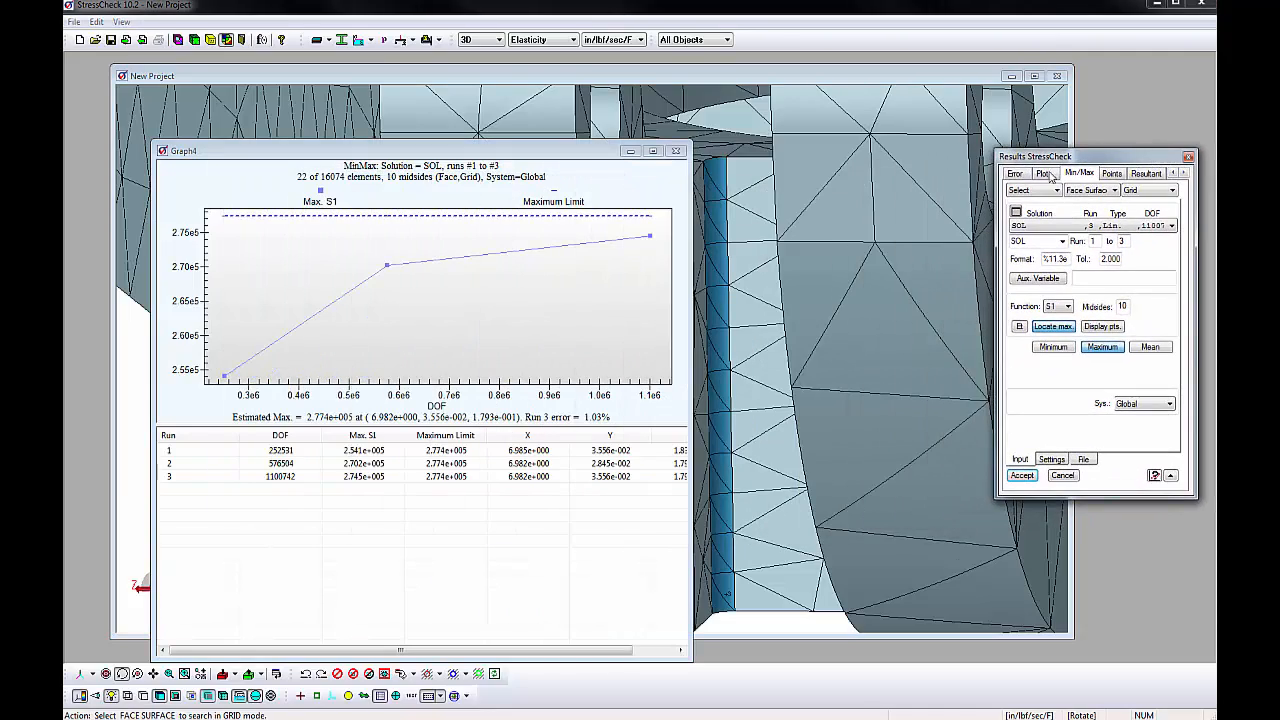
left_click_drag(583, 154, 514, 120)
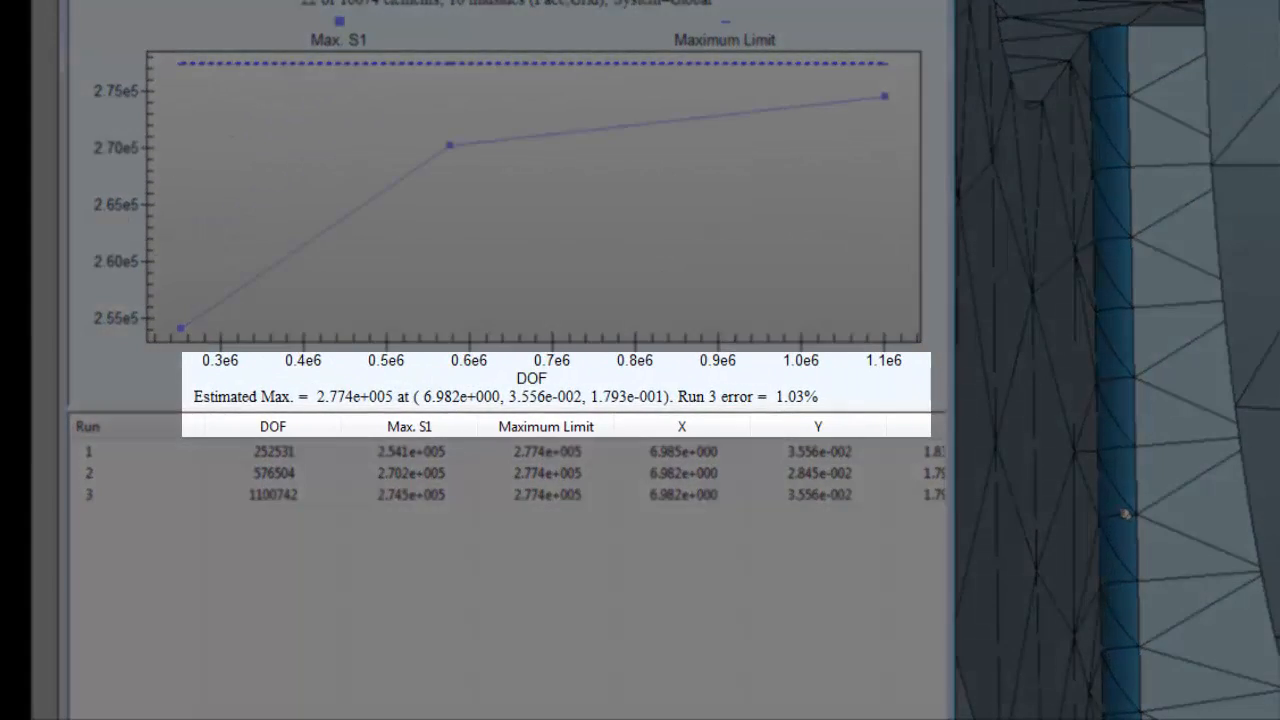
left_click_drag(946, 395, 1022, 391)
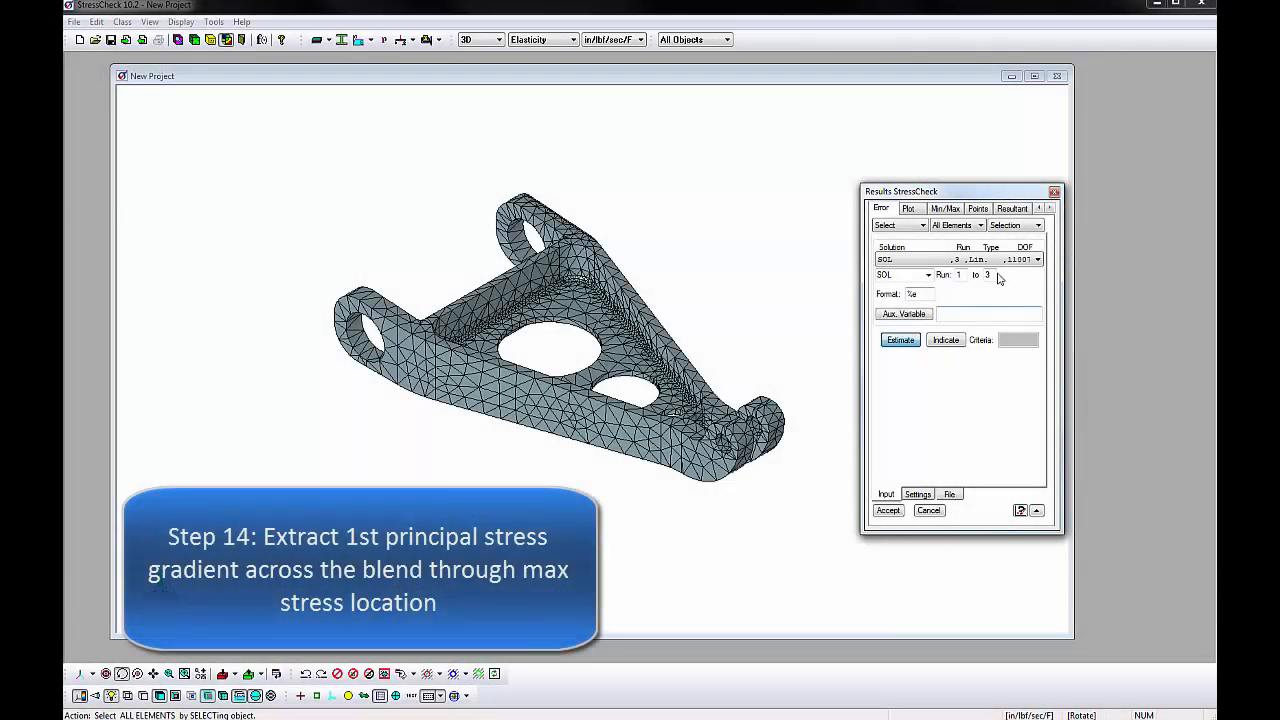
left_click(979, 209)
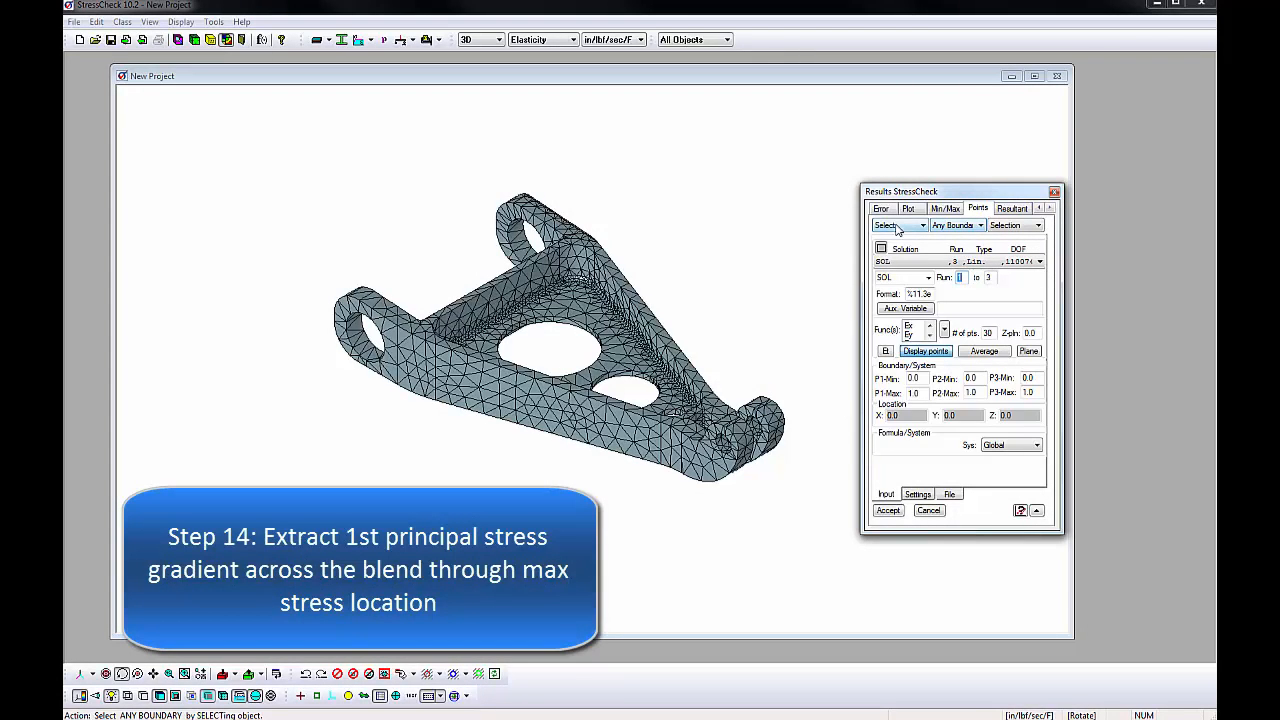
left_click(966, 226)
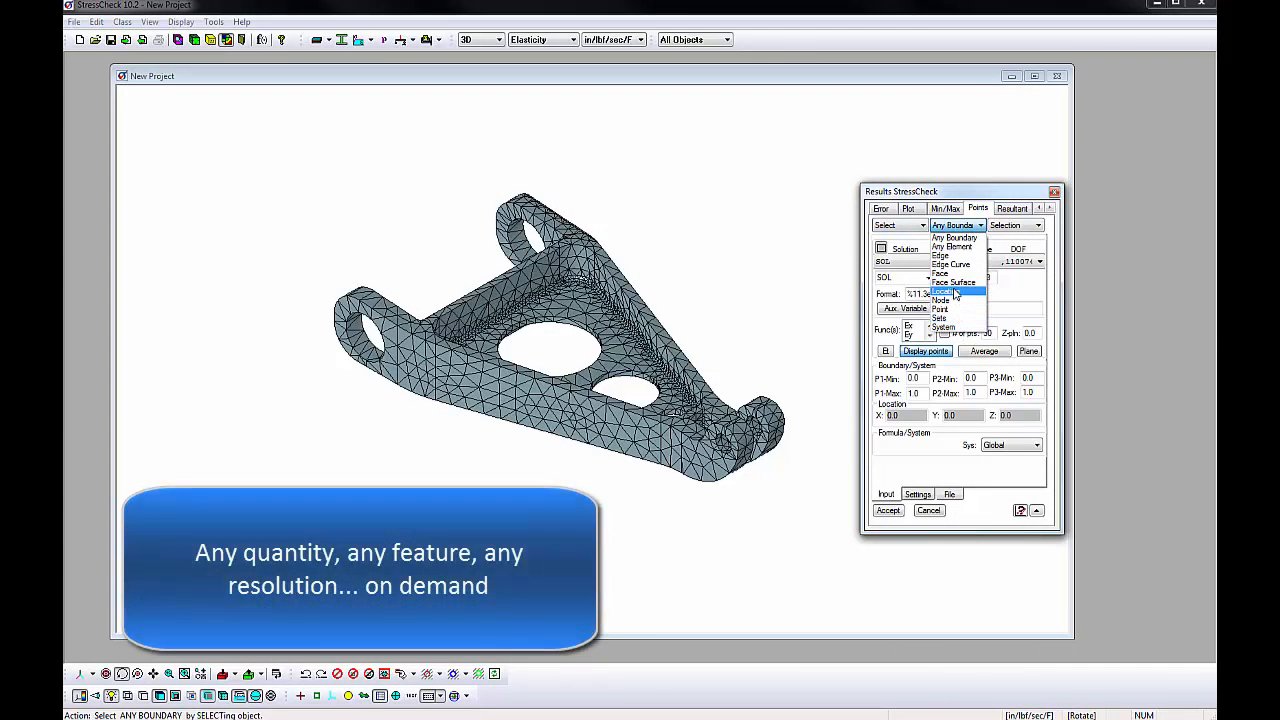
left_click(954, 238)
left_click(944, 330)
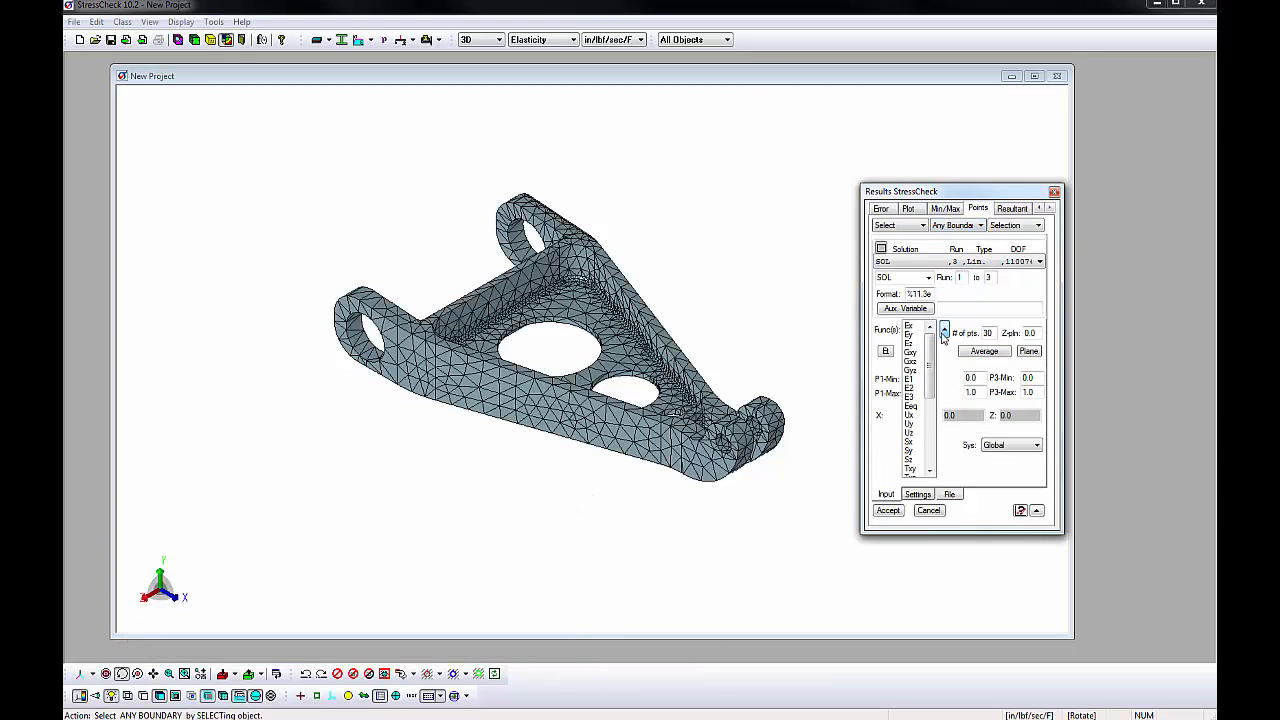
mouse_move(931, 378)
left_mouse_down()
mouse_move(932, 427)
mouse_move(935, 368)
left_mouse_up()
left_click(945, 330)
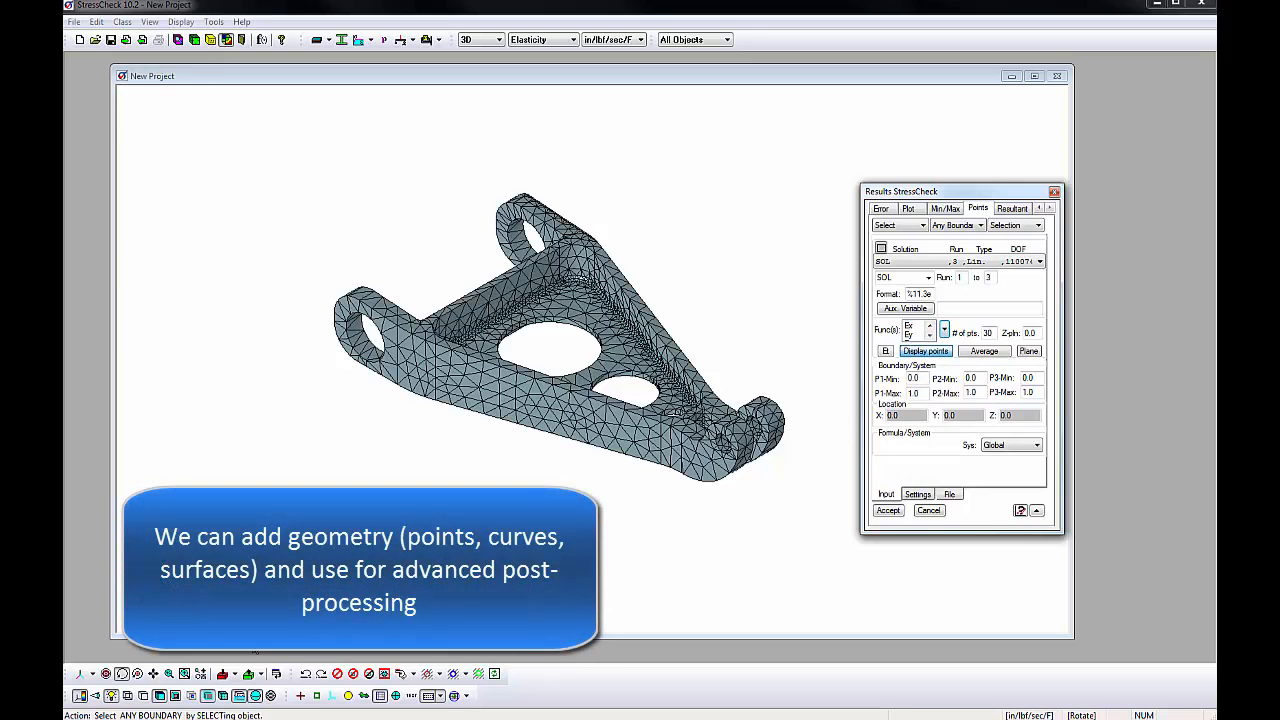
- Hide the element mesh around the forward lugs so that only the geometry curves and points are displayed
left_click(184, 673)
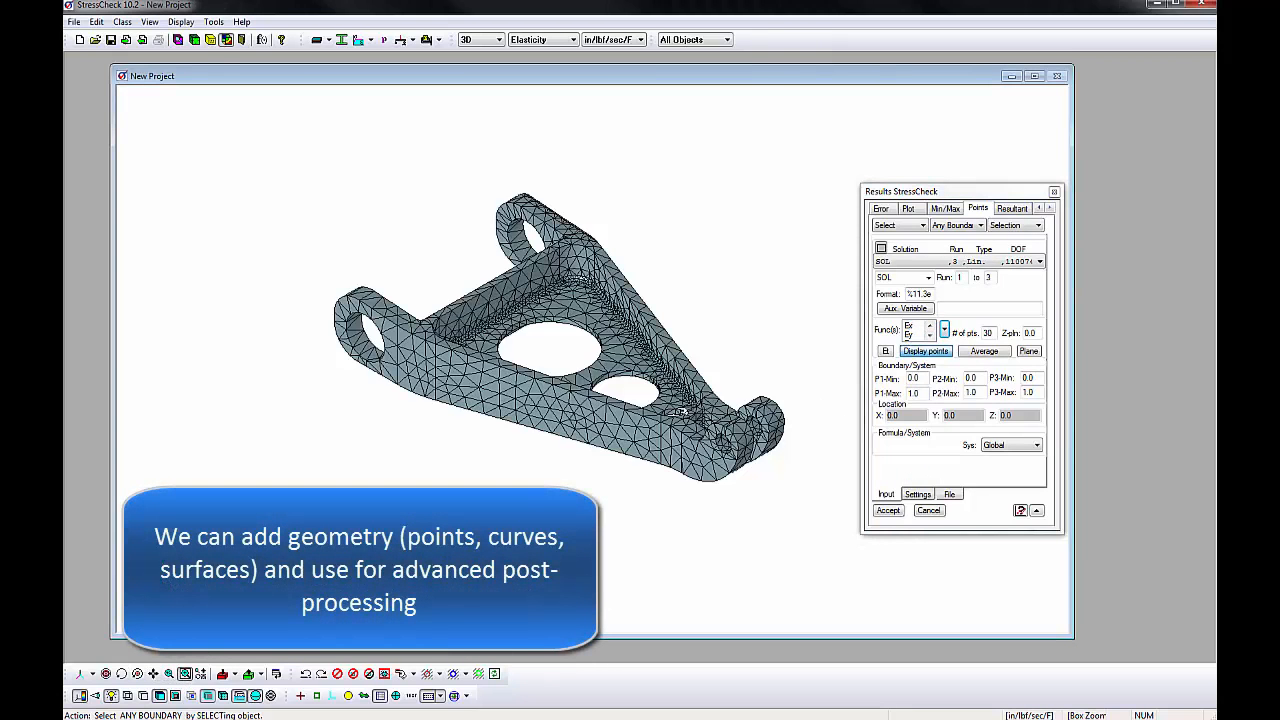
left_click_drag(662, 406, 760, 488)
left_click(121, 673)
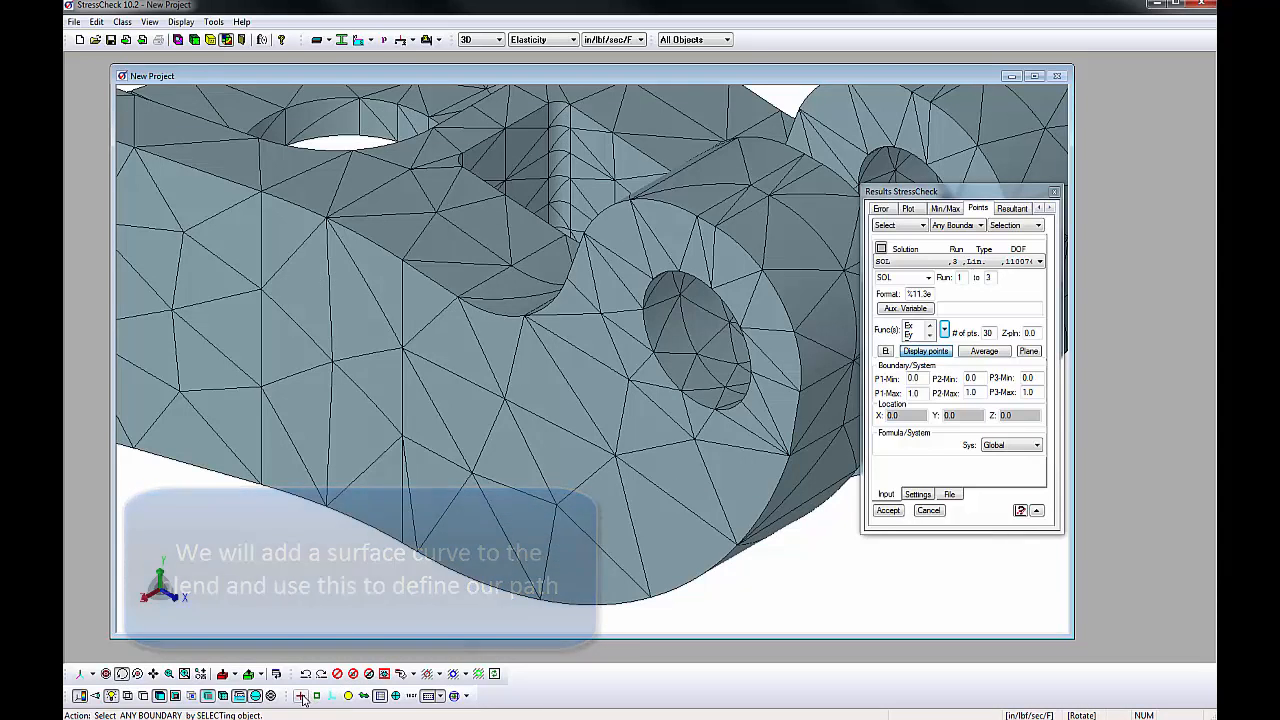
left_click(381, 695)
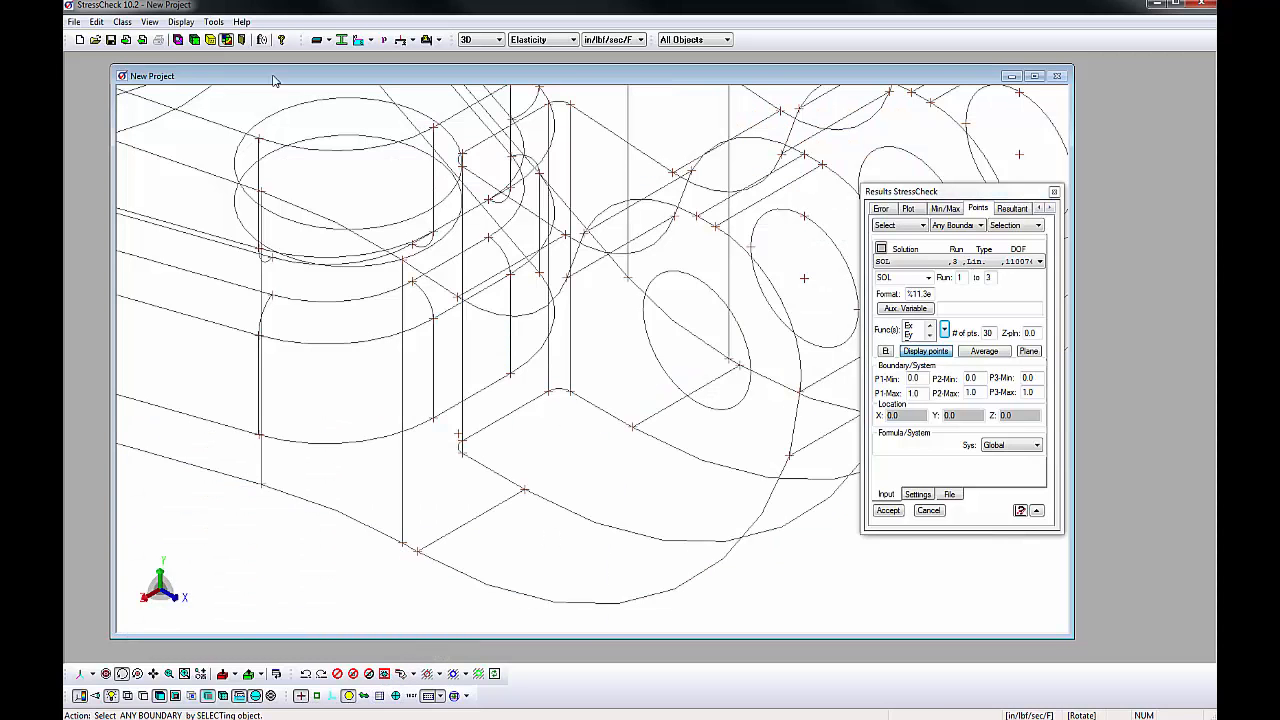
- Create points by Projection of the maximum-stress point onto the two long edges of the blend between the forward lugs
left_click(196, 40)
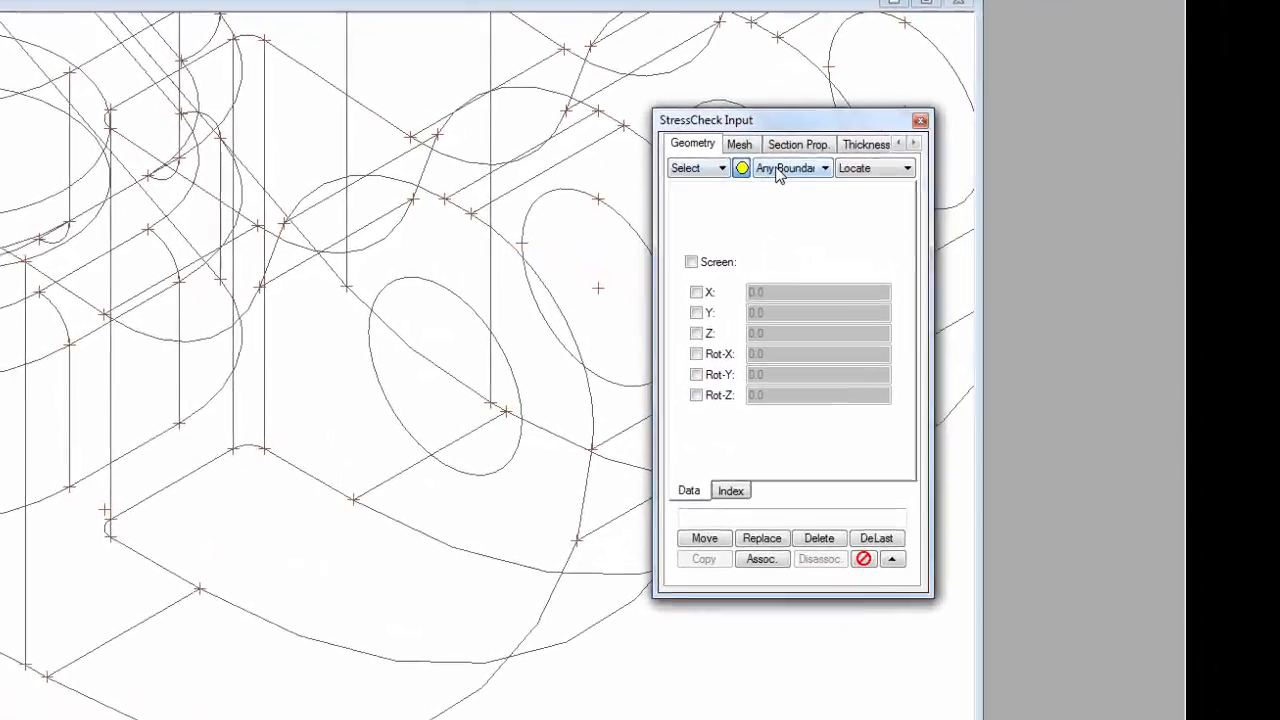
left_click(855, 189)
left_click(580, 188)
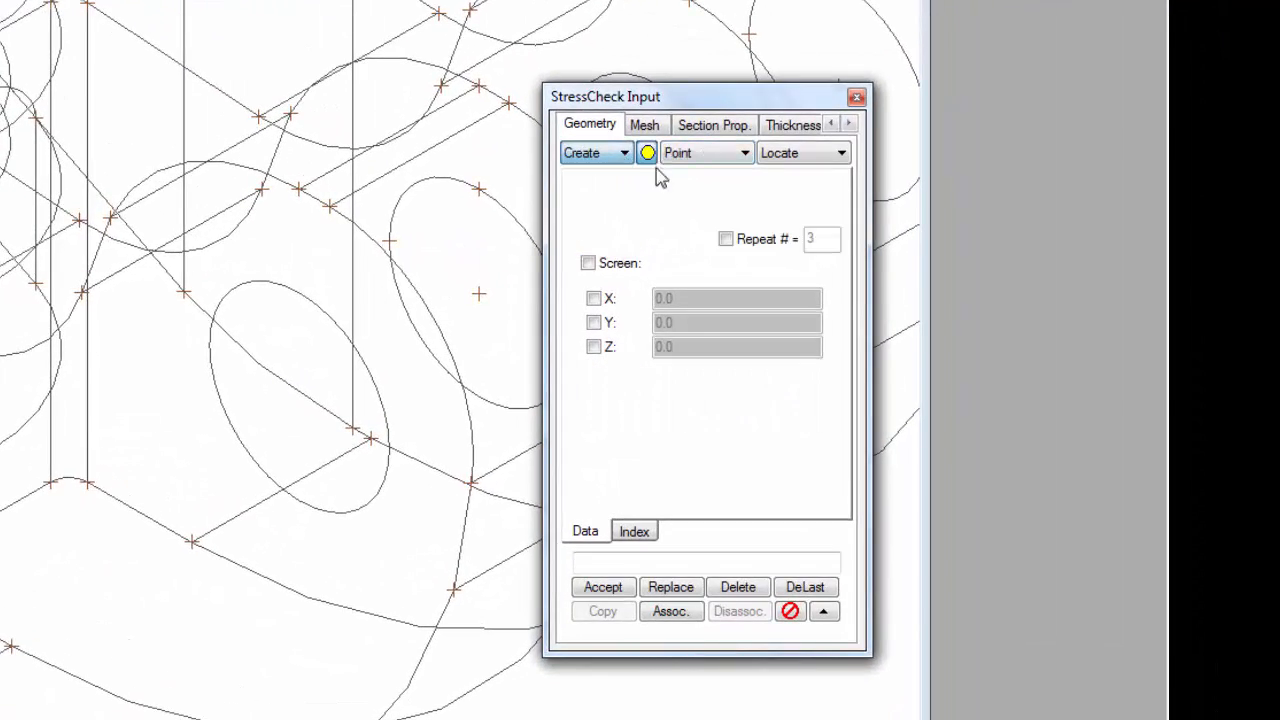
left_click(772, 155)
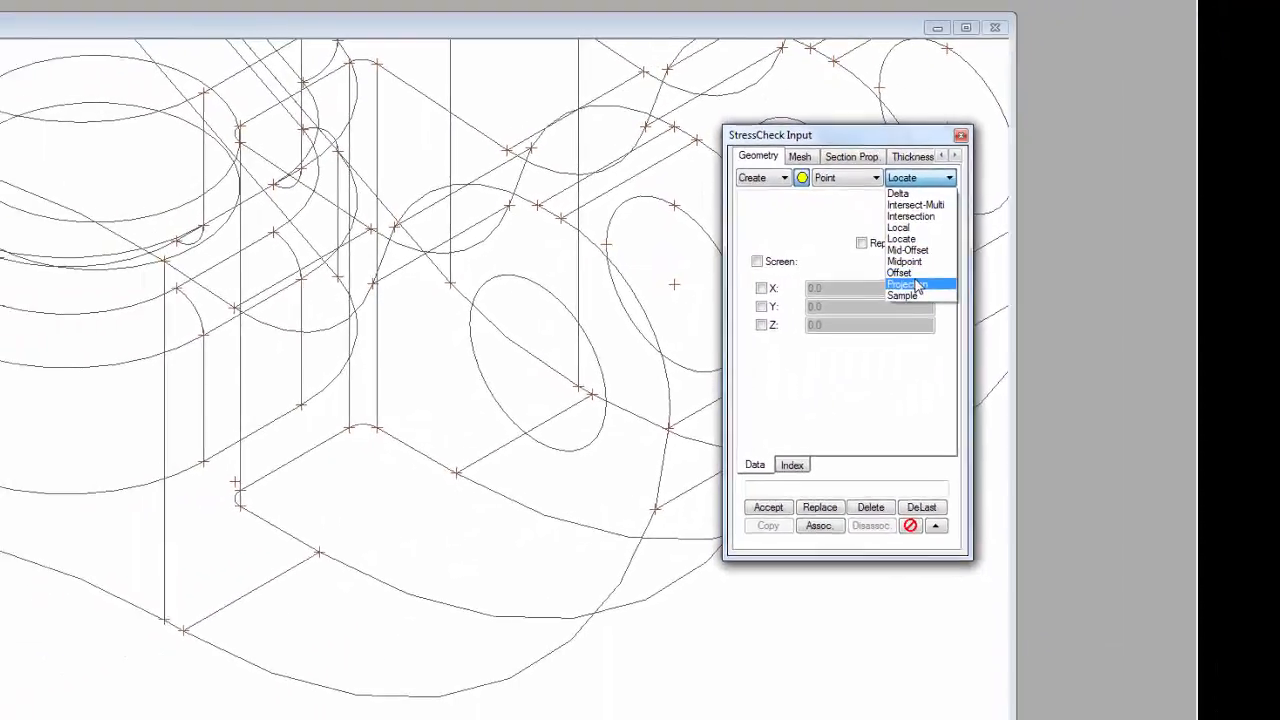
left_click(918, 286)
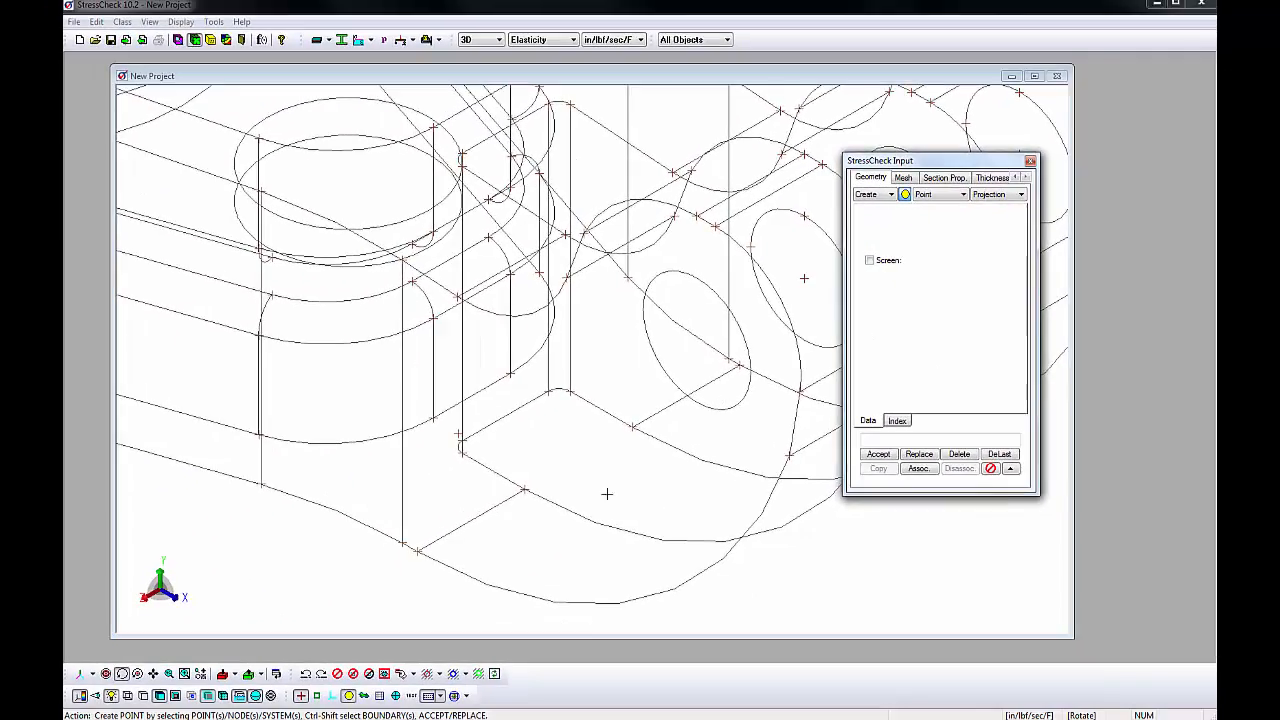
middle_click_drag(606, 494, 592, 355)
scroll(592, 355, "up", 8)
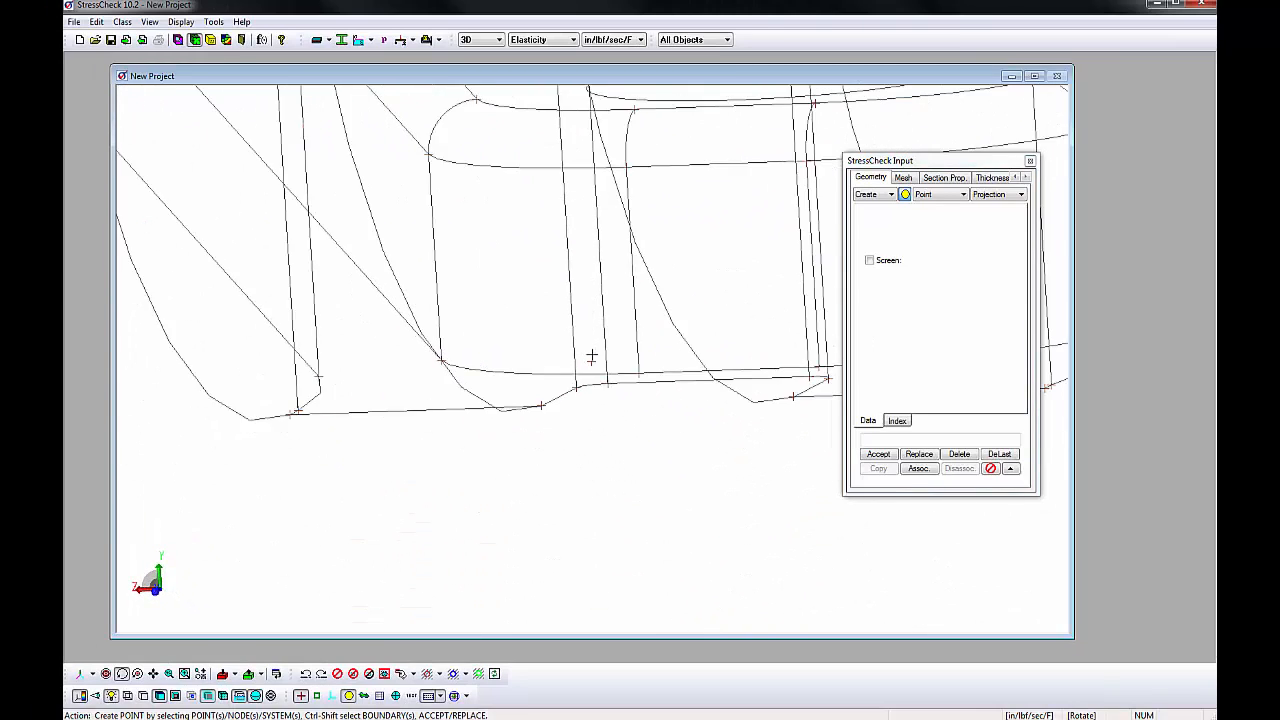
left_click(588, 369)
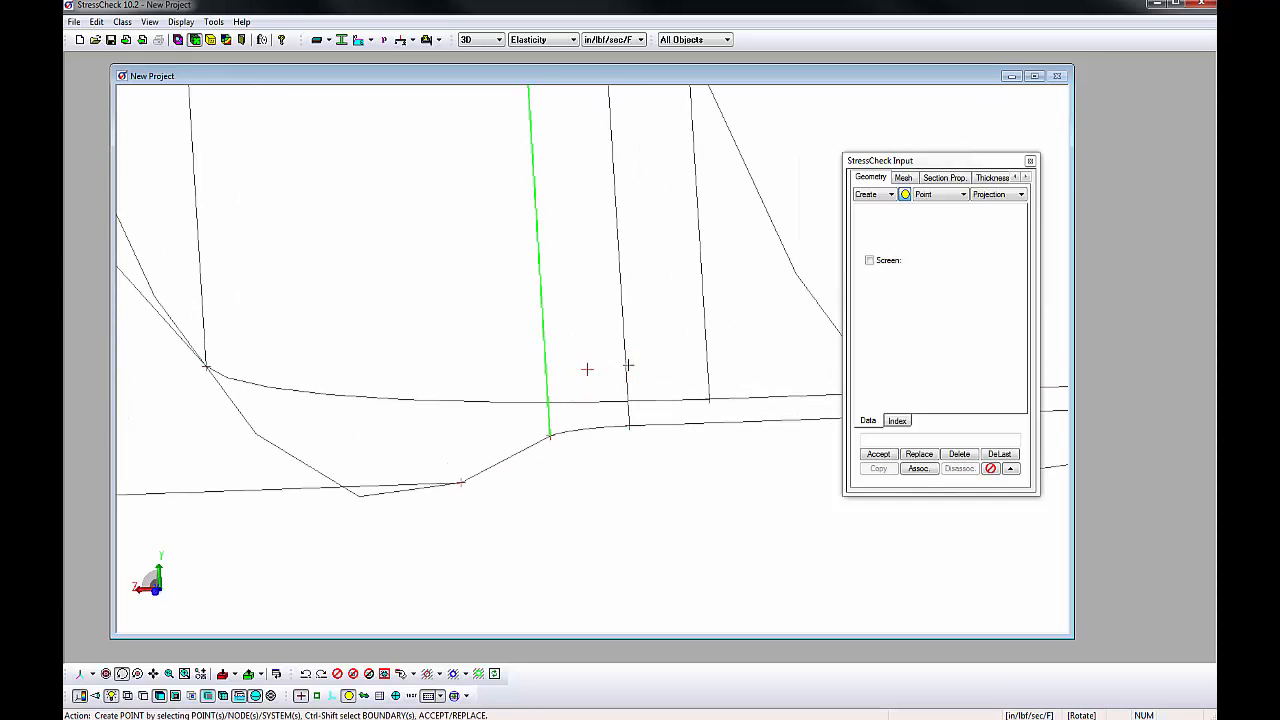
left_click(628, 366)
left_click(893, 458)
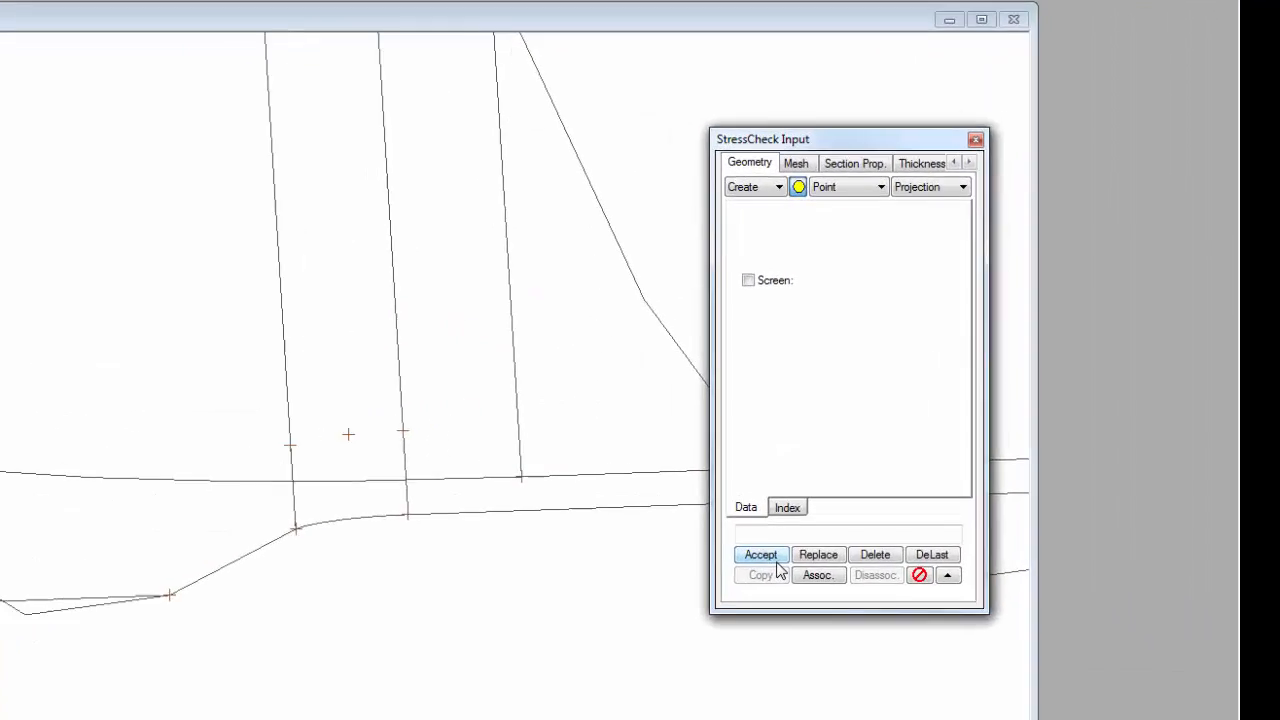
- Create a 2-Point surface curve on the blend surface between the two projected edge points, passing through the maximum-stress location
left_click(762, 177)
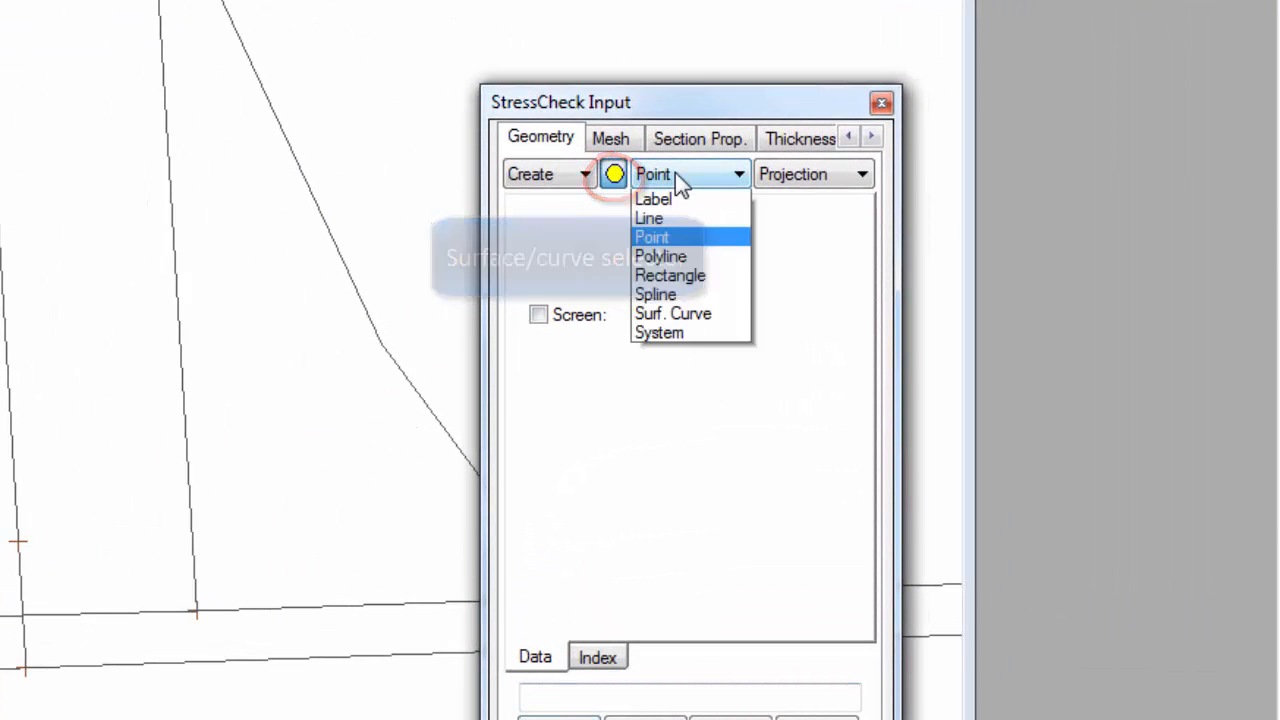
left_click(690, 430)
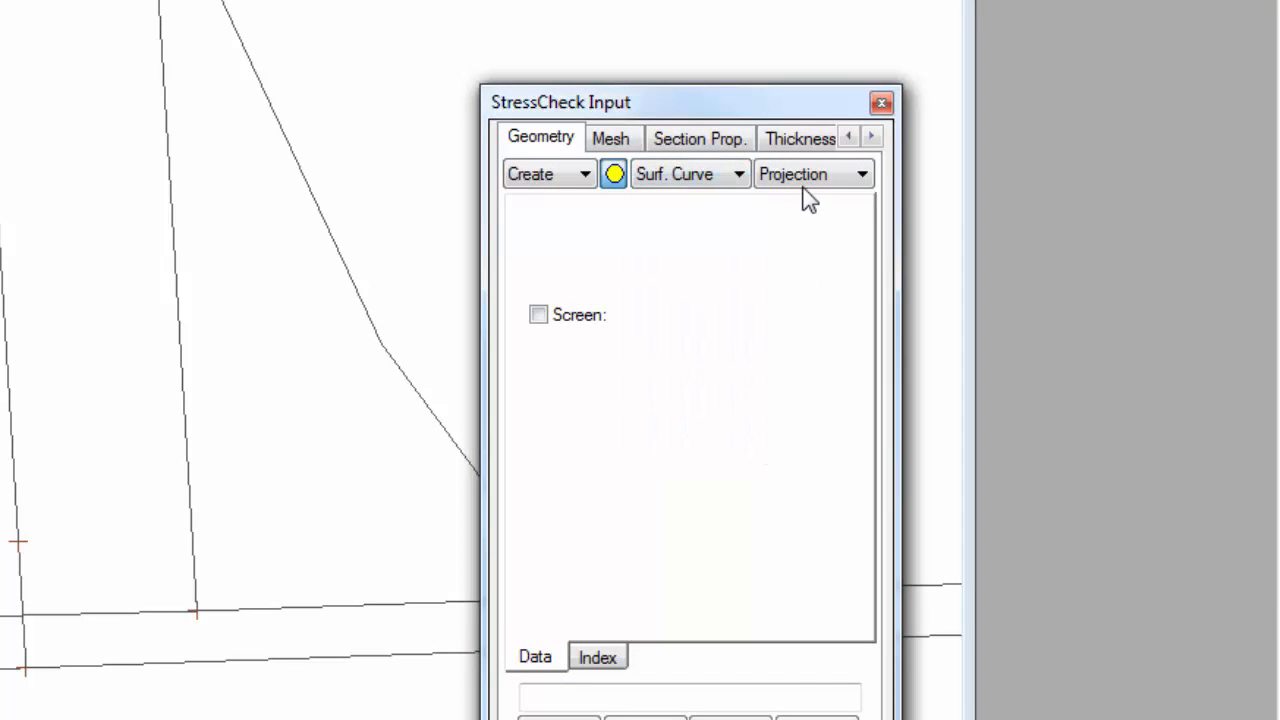
left_click(803, 182)
left_click(808, 200)
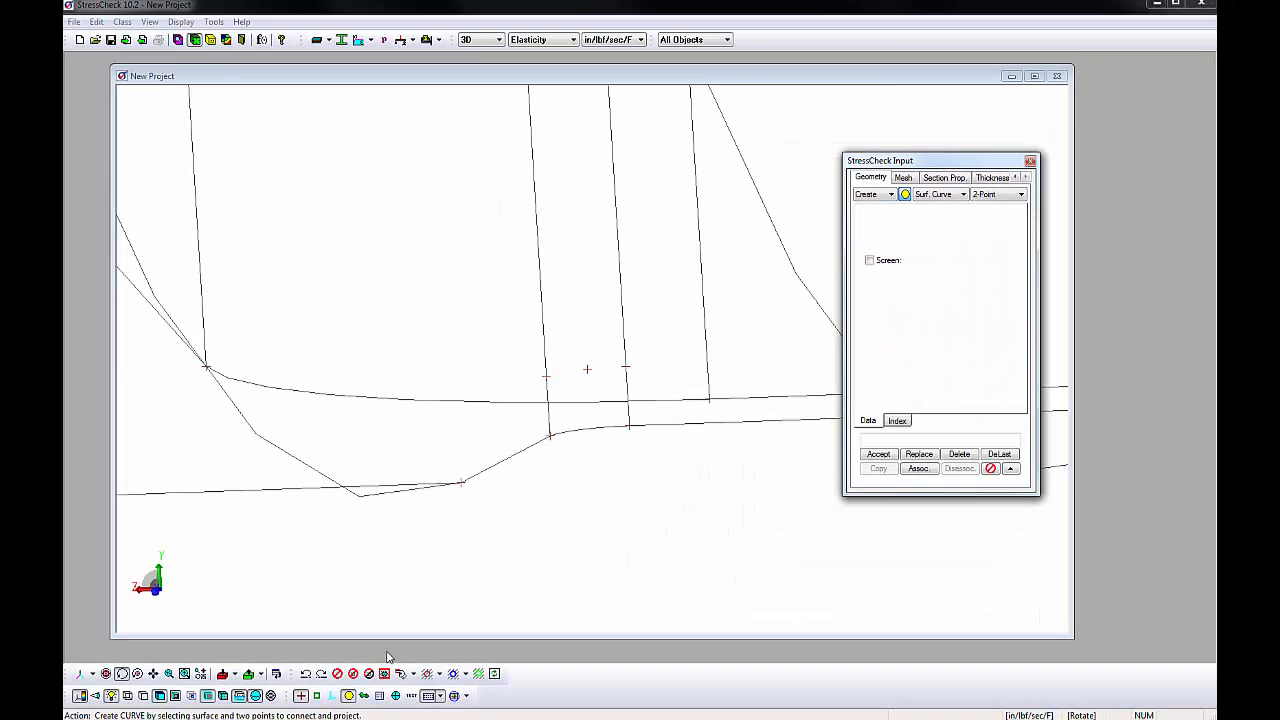
left_click(365, 696)
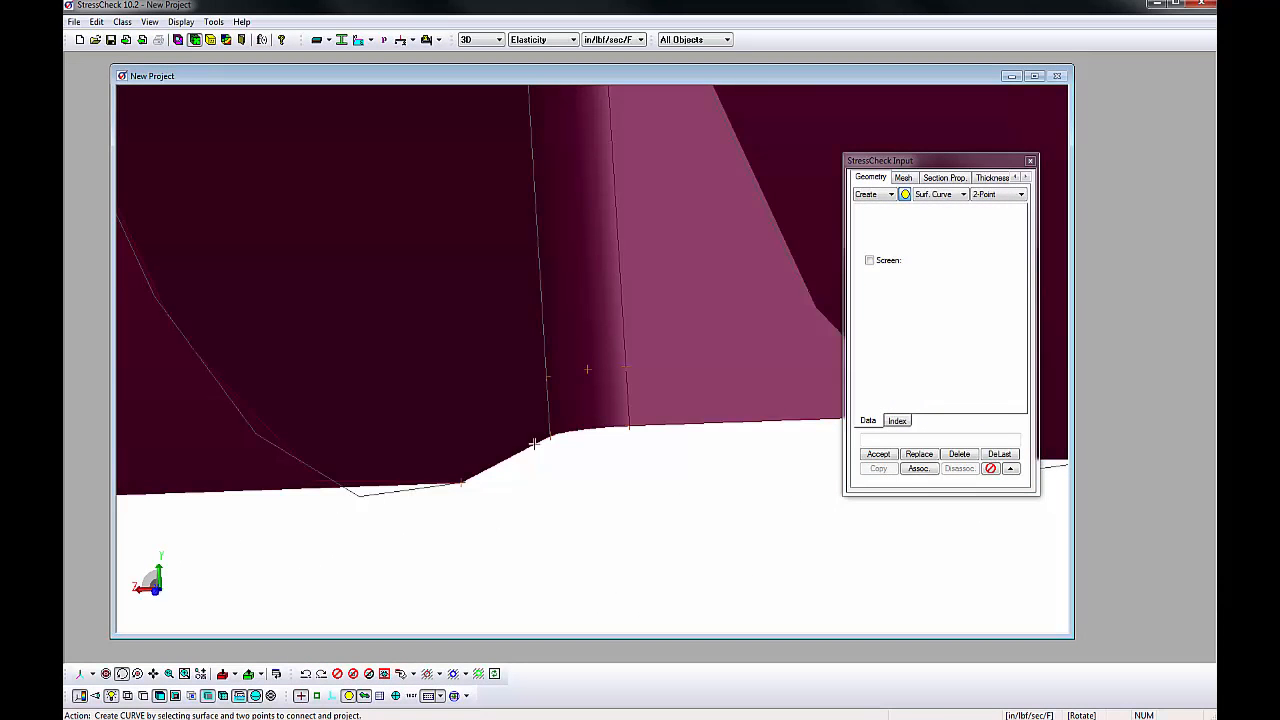
left_click(566, 322)
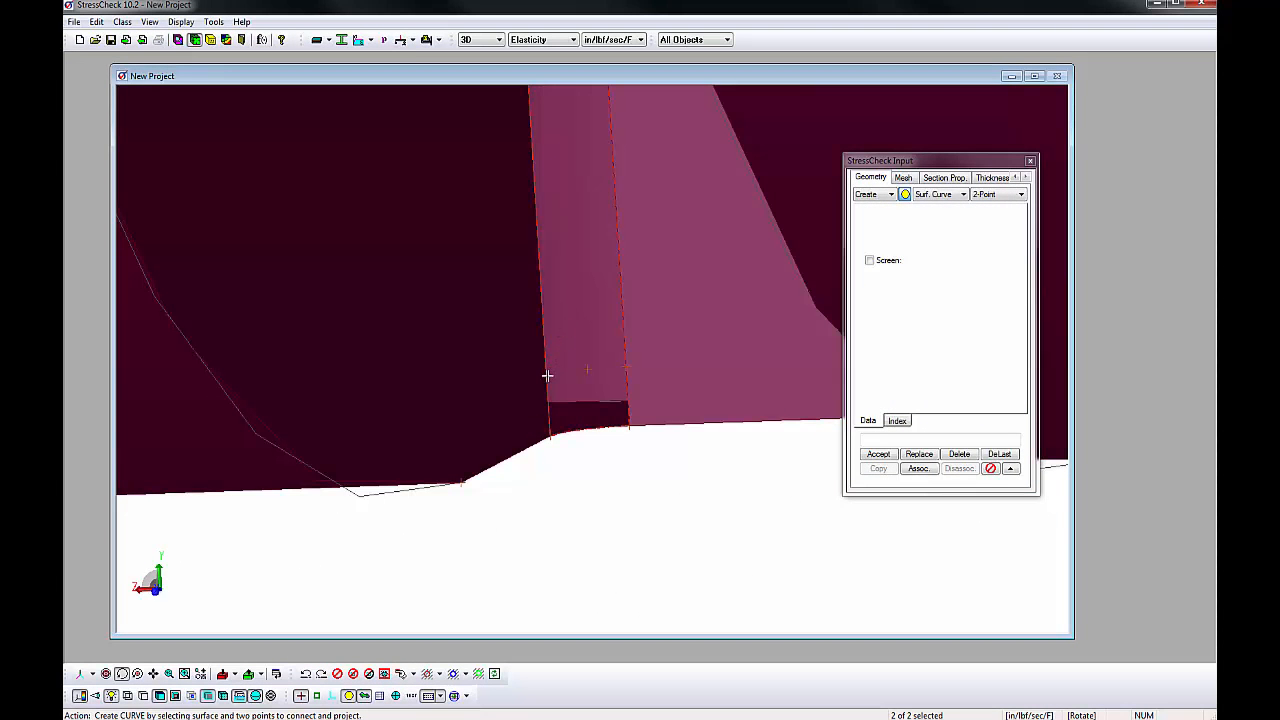
left_click(625, 366)
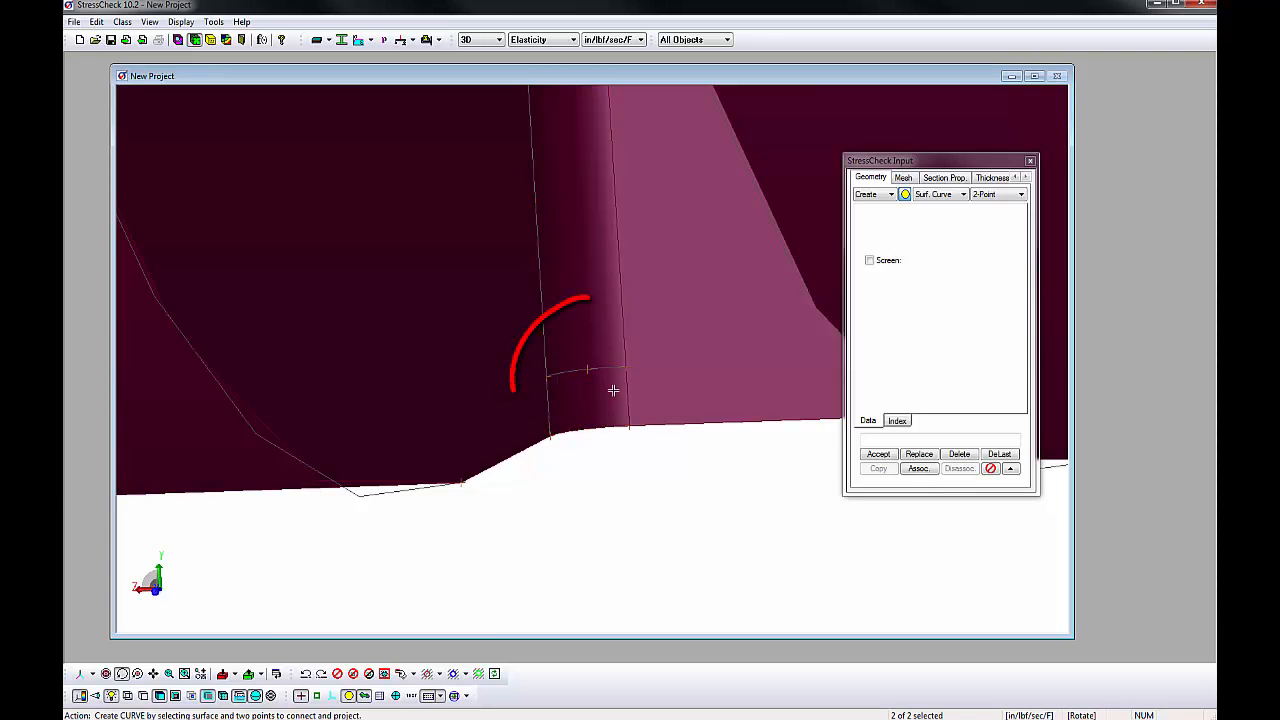
mouse_move(651, 397)
middle_mouse_down()
mouse_move(662, 419)
mouse_move(587, 523)
middle_mouse_up()
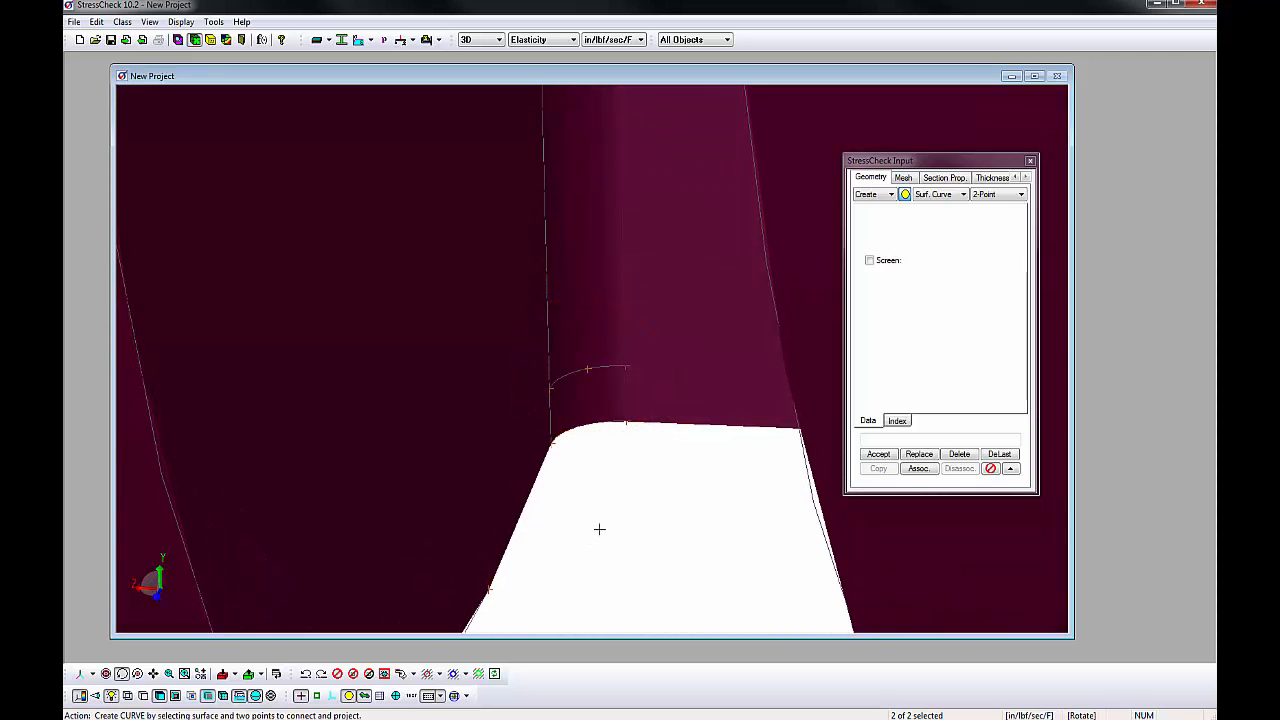
- Extract S1 for run 3 only at 30 points along the new surface curve across the blend, with the surface shading hidden
left_click(226, 39)
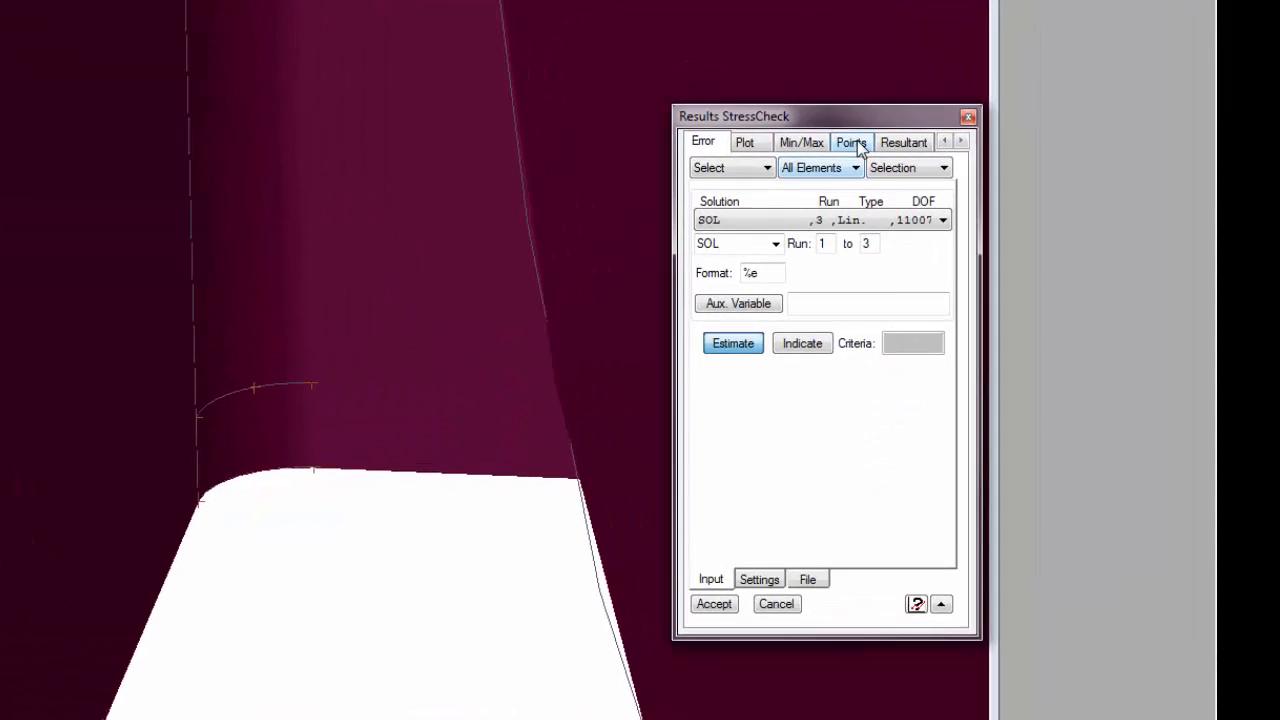
left_click(852, 143)
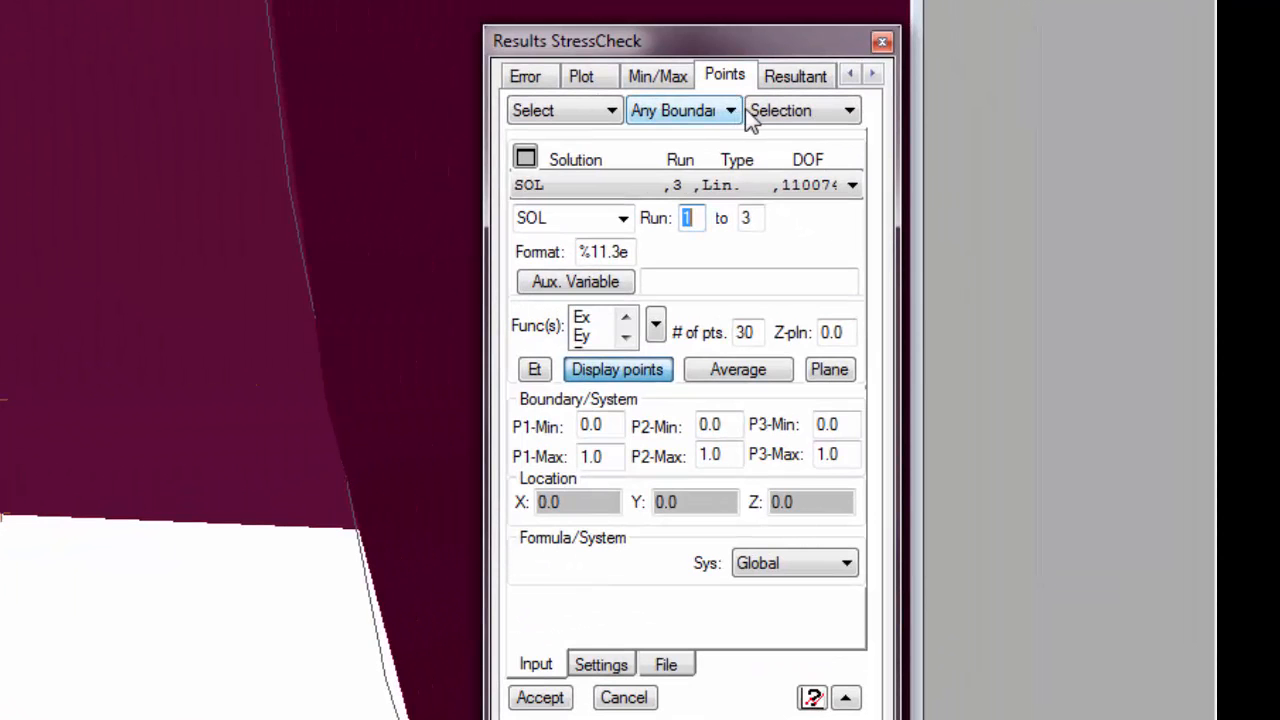
left_click(692, 220)
left_click_drag(692, 220, 680, 236)
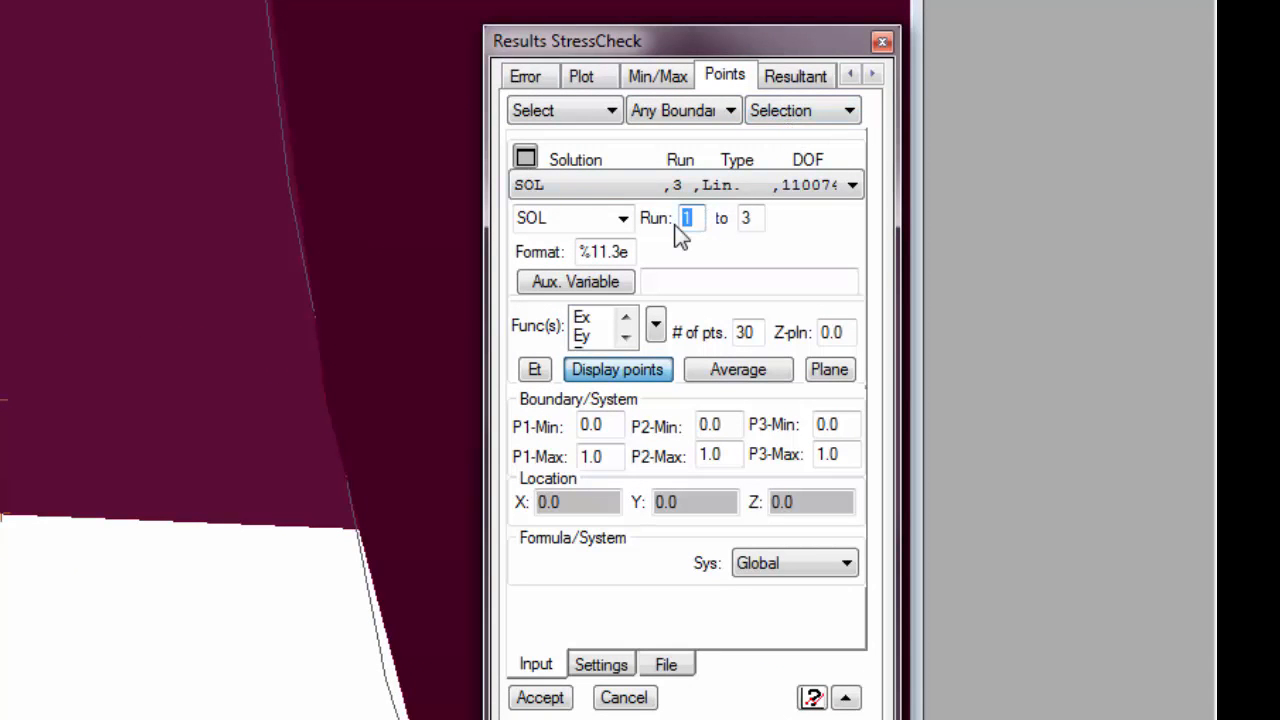
left_click(655, 325)
left_click_drag(625, 378, 627, 462)
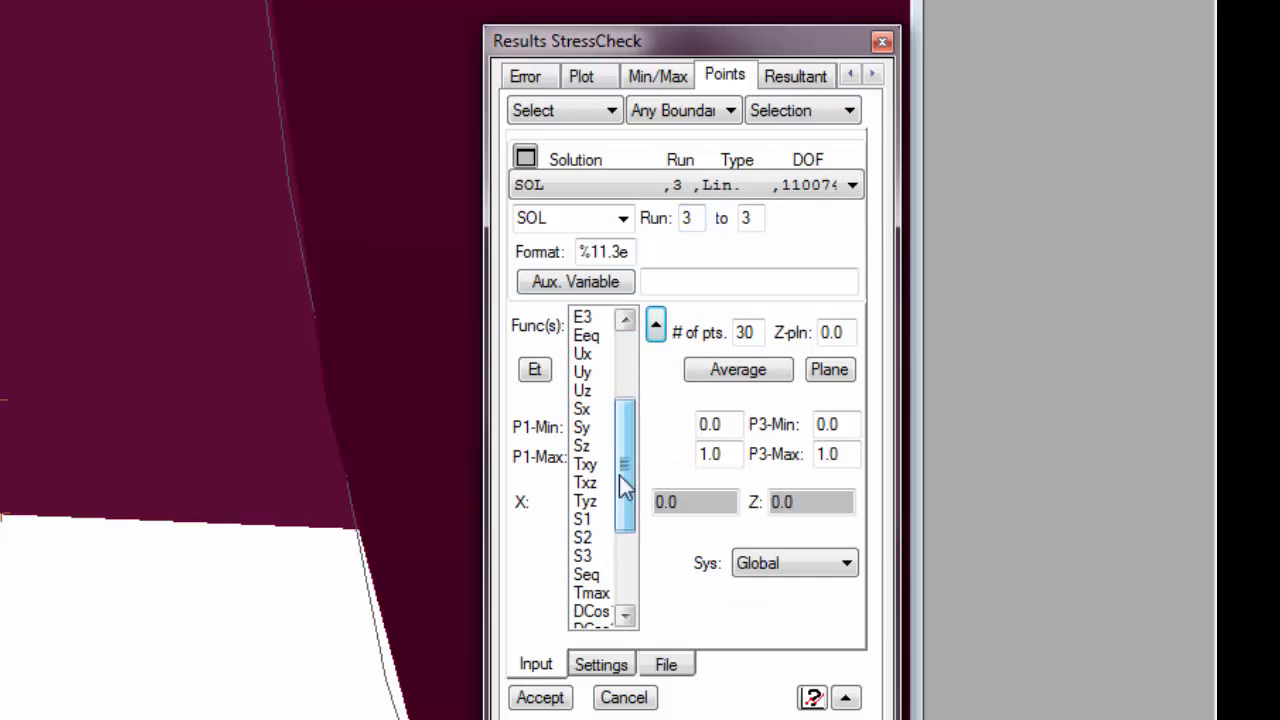
left_click(588, 520)
left_click(656, 325)
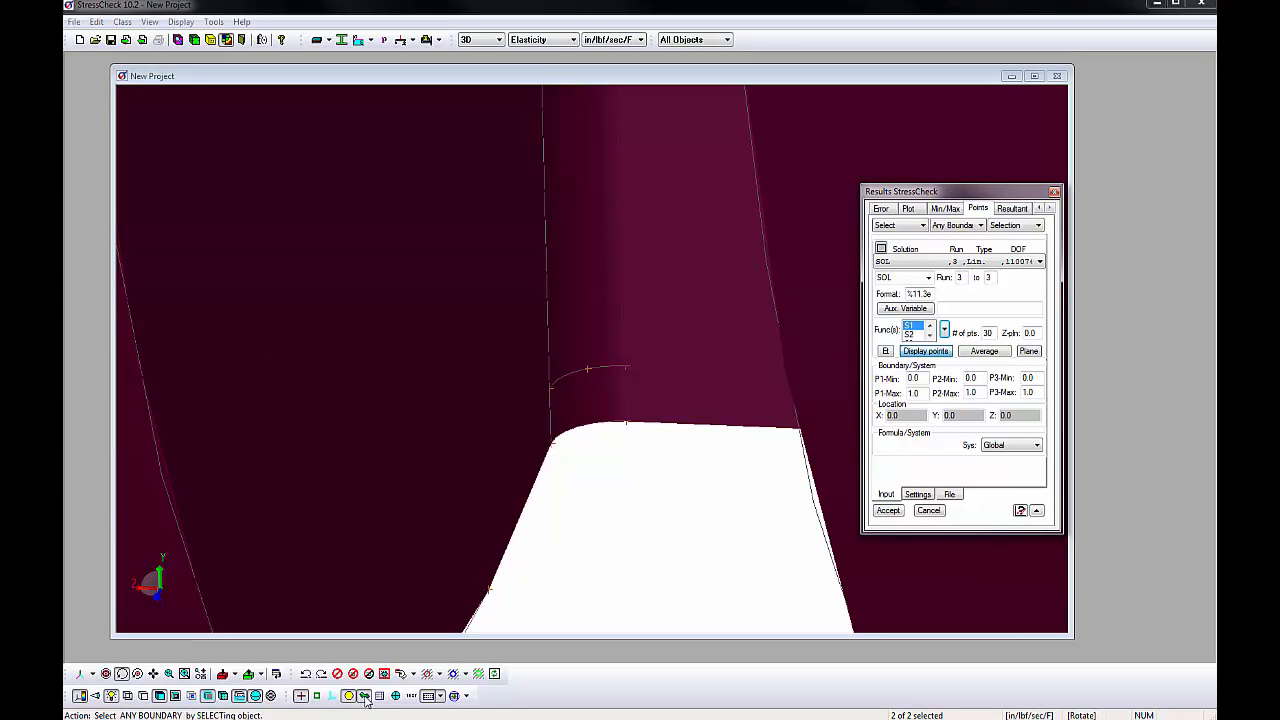
left_click(317, 708)
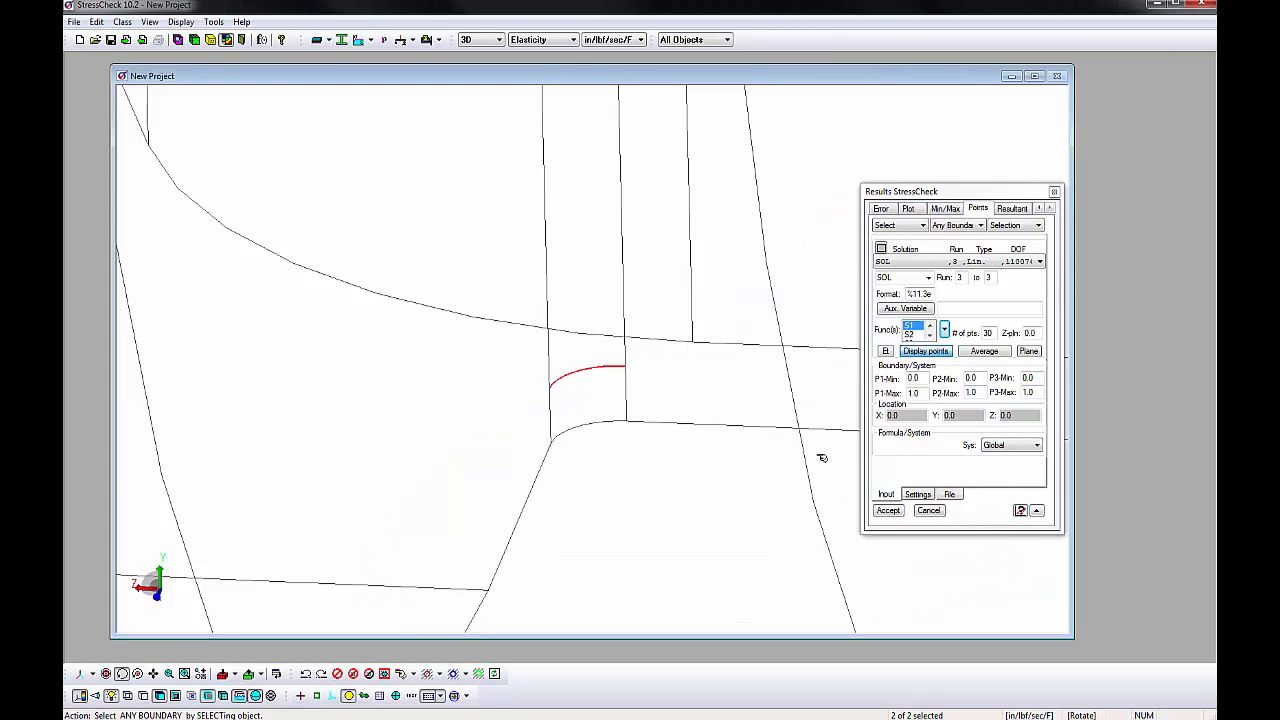
left_click(887, 511)
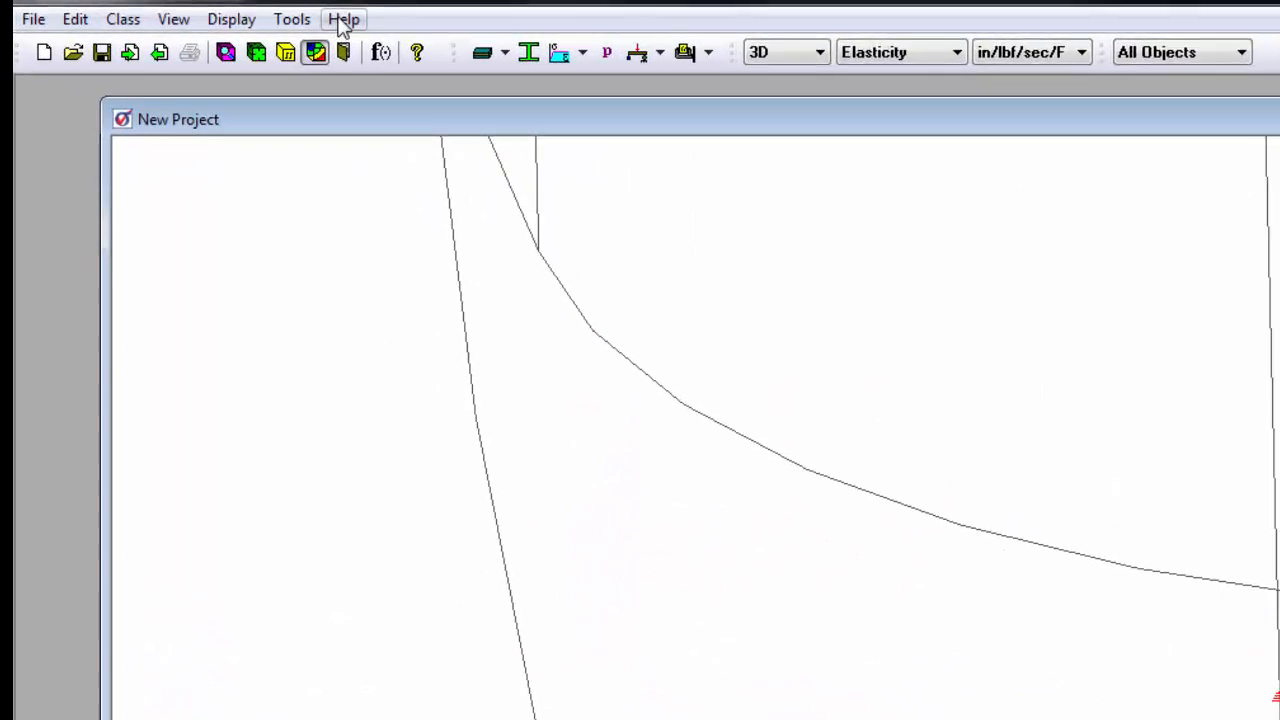
- Look up the Master Guide among the available help documents
left_click(257, 21)
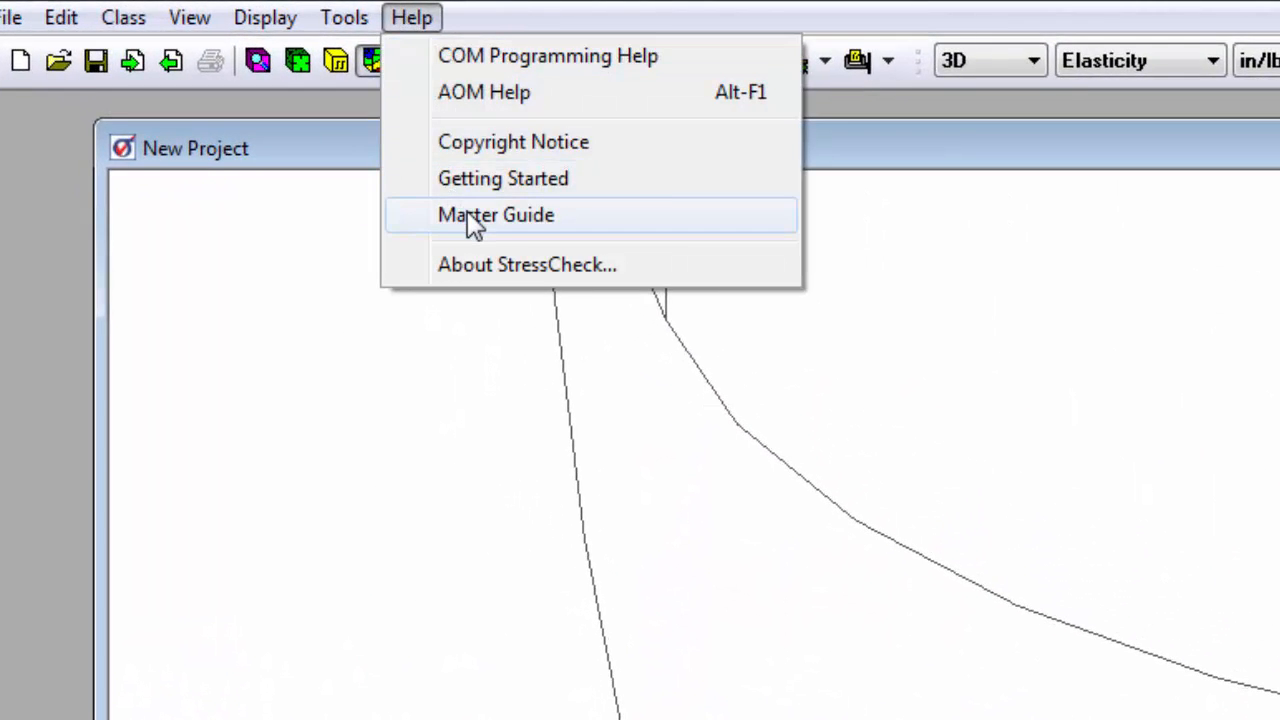